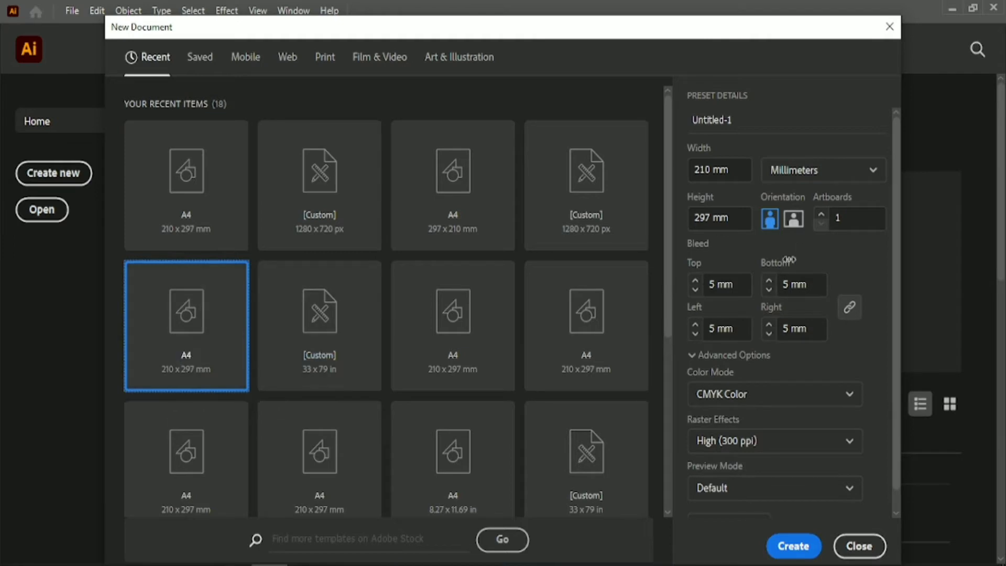
# Create a new A4 document in landscape orientation, 297 x 210 mm, with 5 mm bleed and CMYK colour
pyautogui.click(793, 219)
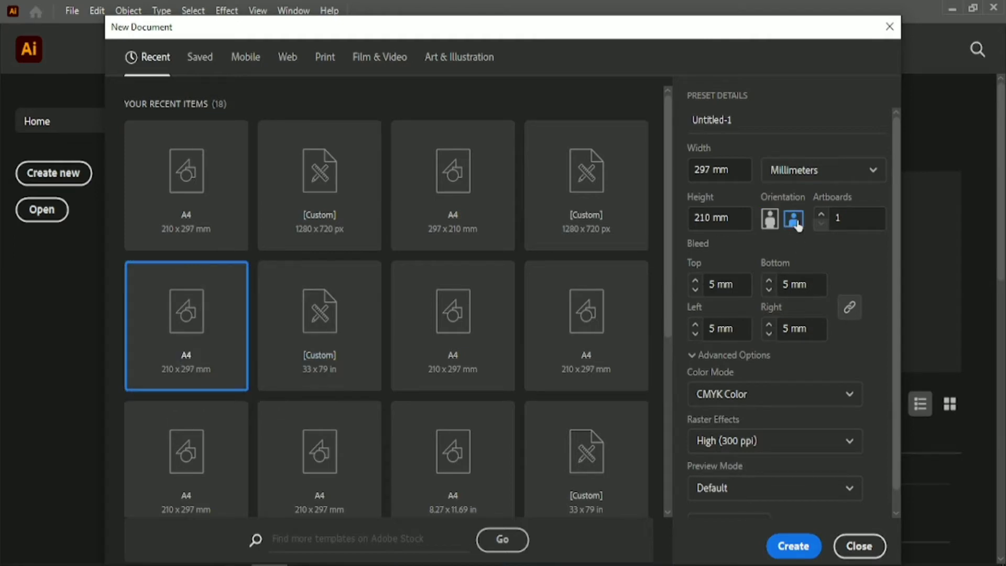
pyautogui.click(794, 545)
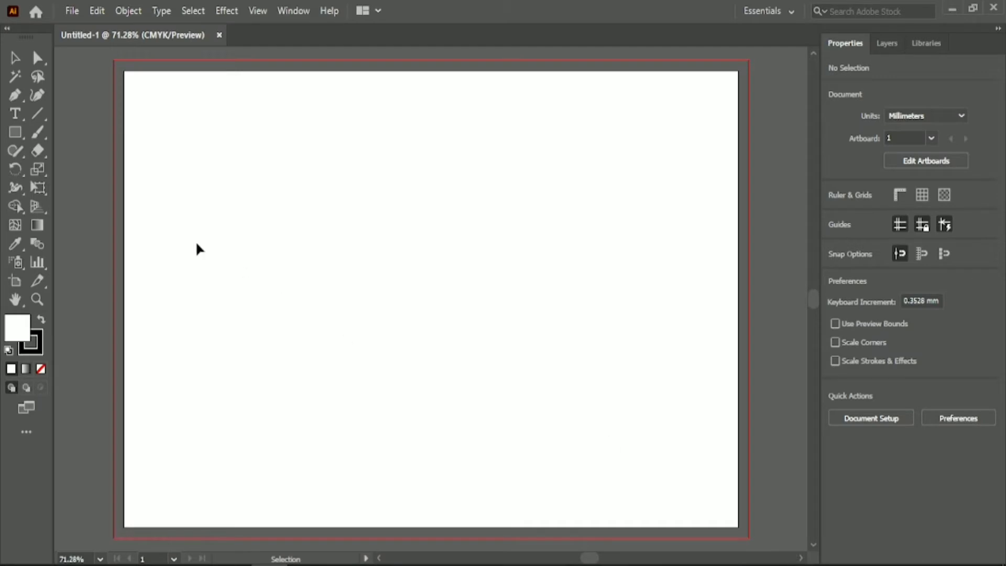
# Draw a 297 x 210 mm rectangle covering the whole artboard and remove its stroke
pyautogui.click(14, 132)
pyautogui.moveTo(124, 71); pyautogui.dragTo(738, 527)
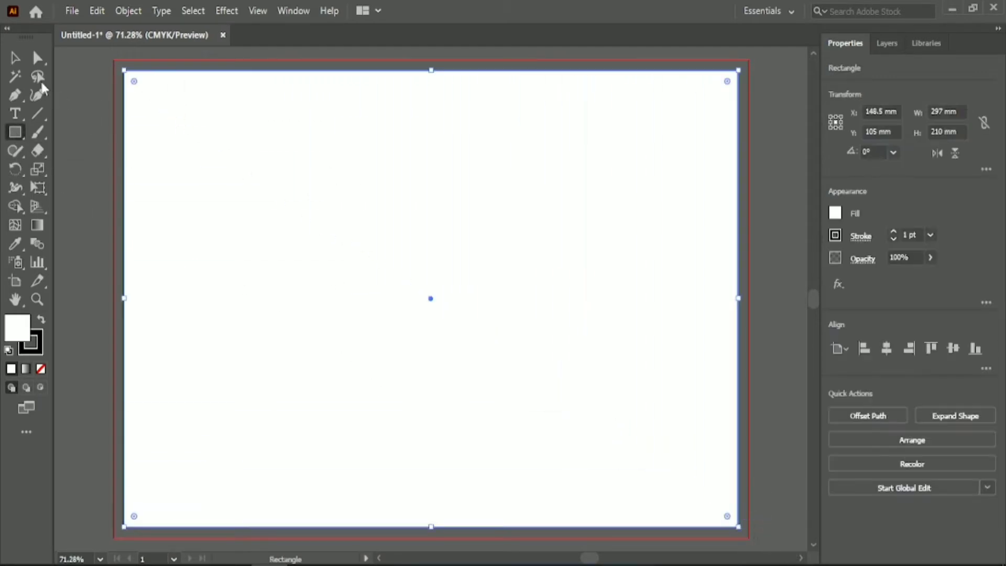
pyautogui.click(76, 127)
pyautogui.click(356, 233)
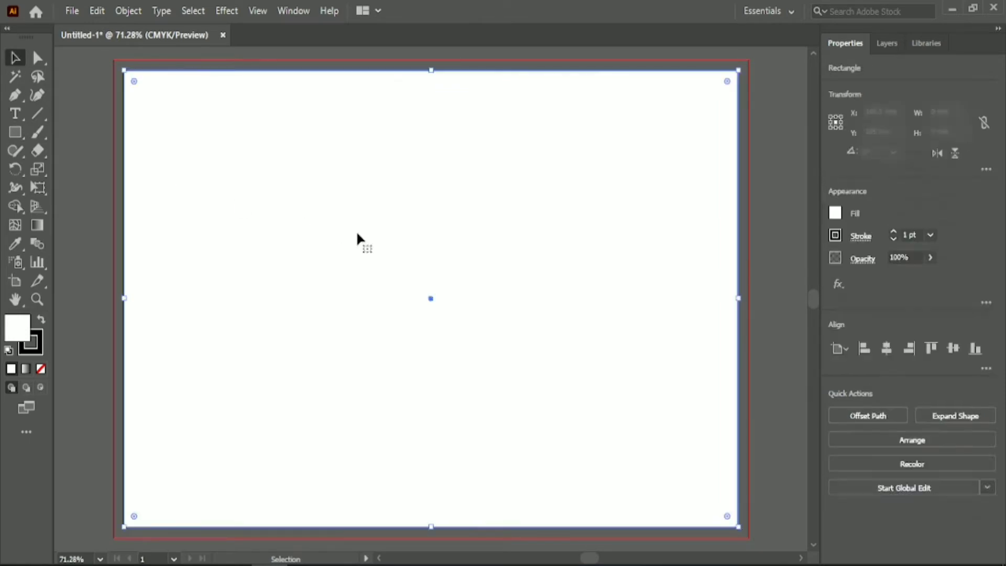
pyautogui.click(835, 235)
pyautogui.click(673, 291)
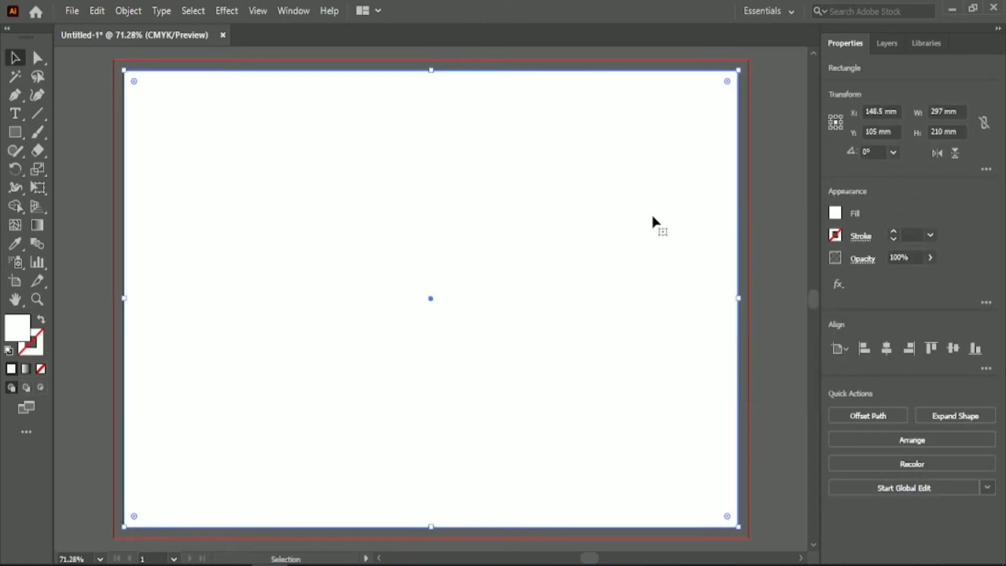
# Fill the background rectangle with a linear white-to-black gradient at an angle of -90°
pyautogui.doubleClick(38, 225)
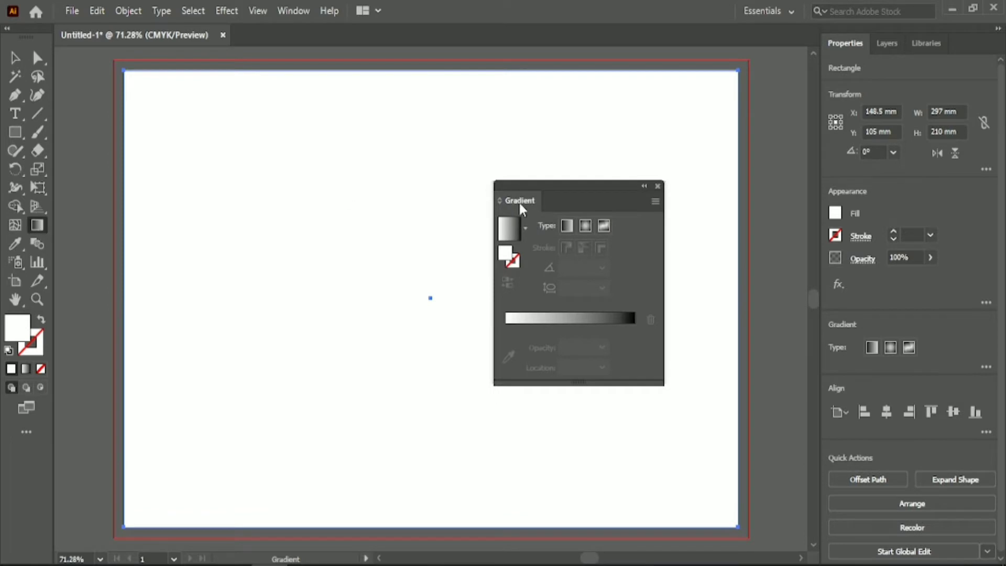
pyautogui.click(525, 227)
pyautogui.click(478, 264)
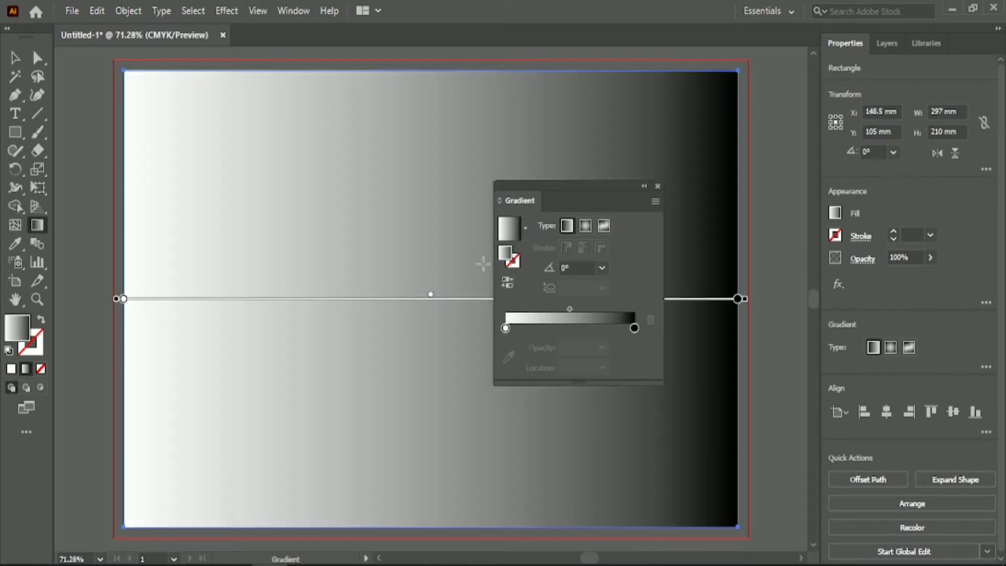
pyautogui.click(575, 267)
pyautogui.scroll(-20, 575, 267)
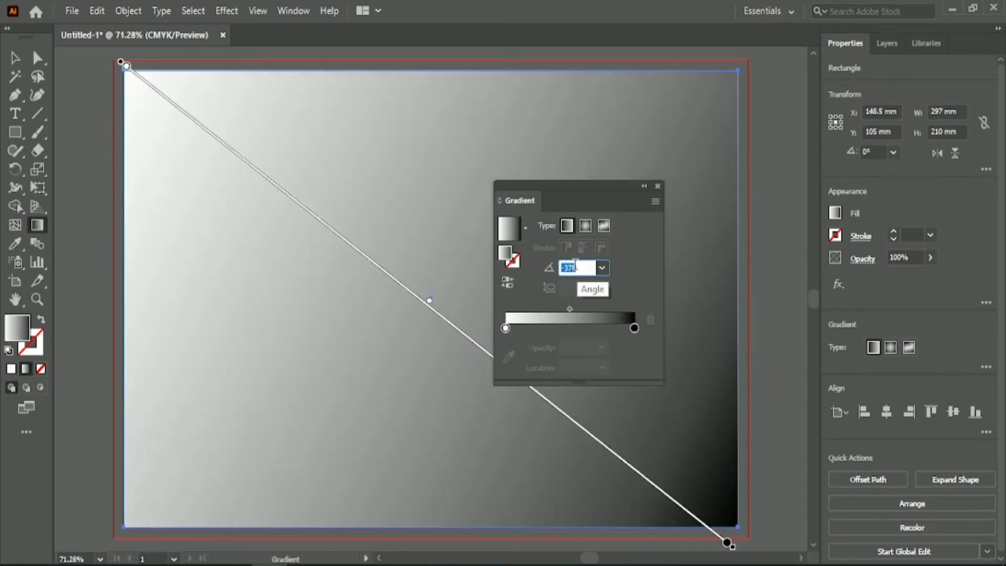
pyautogui.scroll(-20, 575, 268)
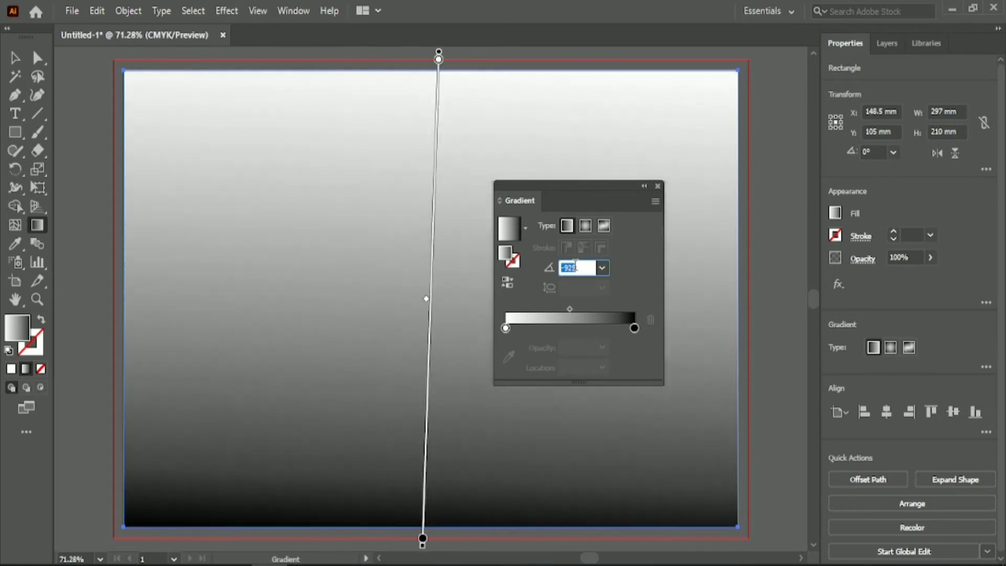
# Change the background gradient's white colour stop to the dark blue swatch
pyautogui.doubleClick(505, 328)
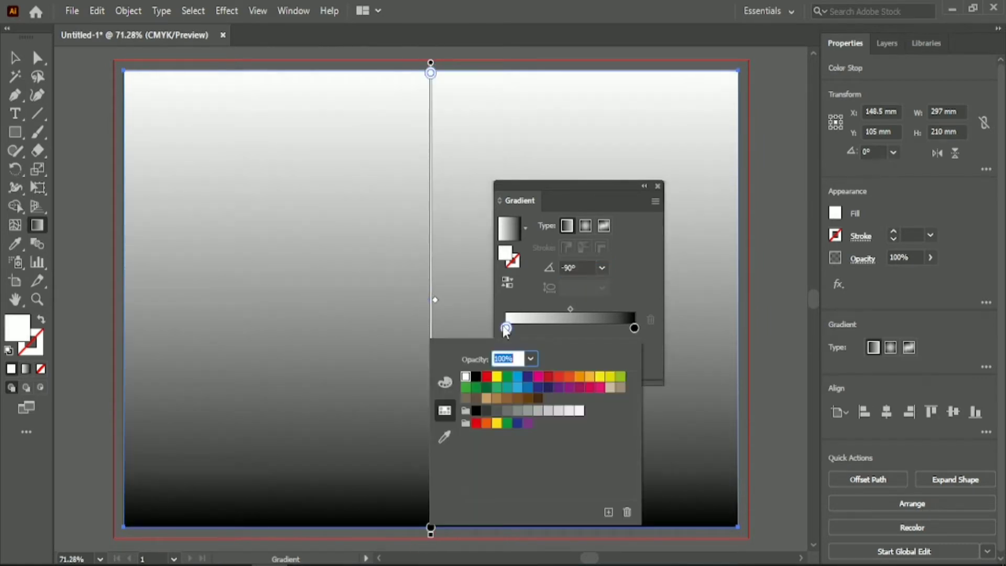
pyautogui.click(476, 376)
pyautogui.click(527, 376)
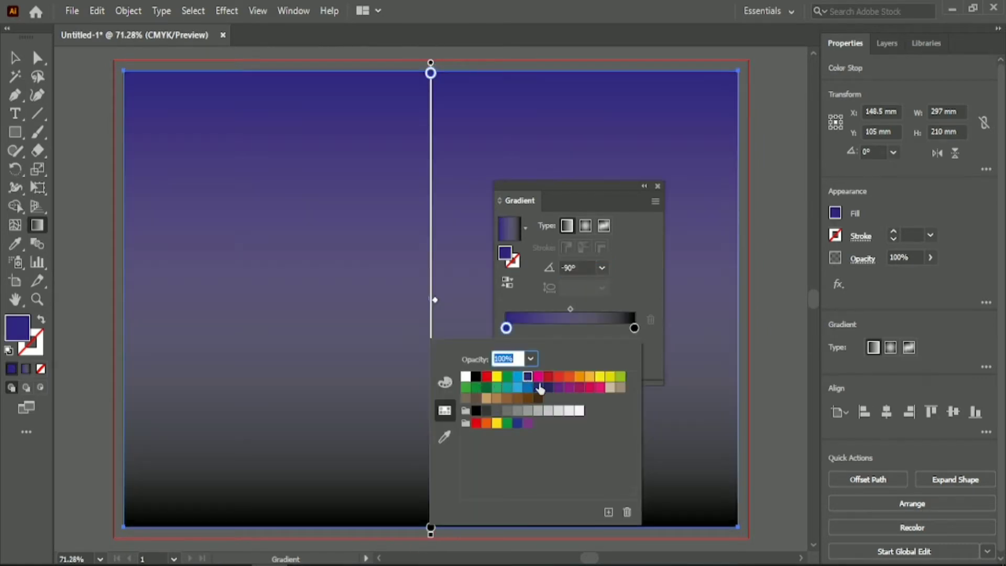
# Change the background gradient's black colour stop to magenta and reduce the magenta amount to a soft pink
pyautogui.click(634, 328)
pyautogui.doubleClick(634, 328)
pyautogui.click(537, 376)
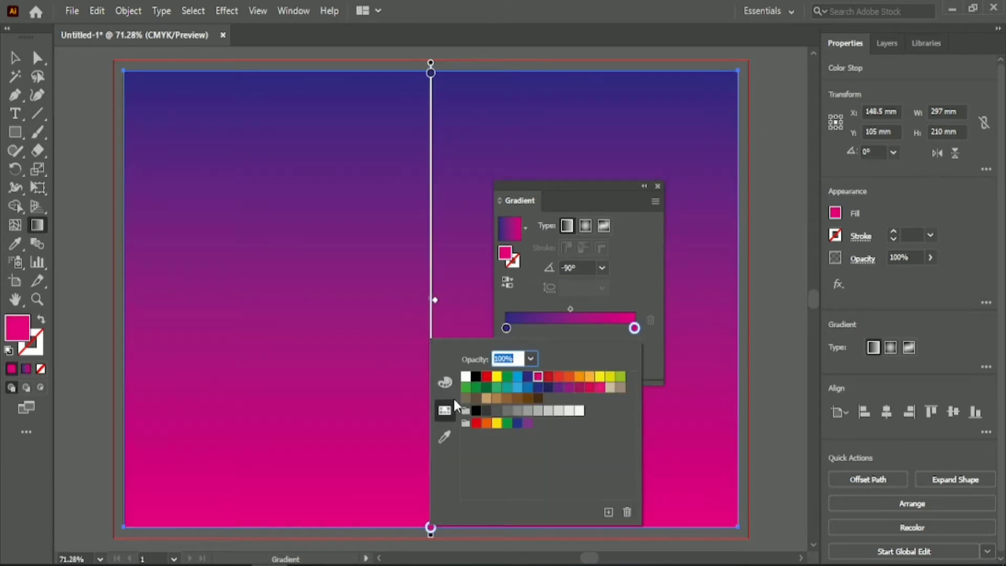
pyautogui.click(447, 388)
pyautogui.click(552, 404)
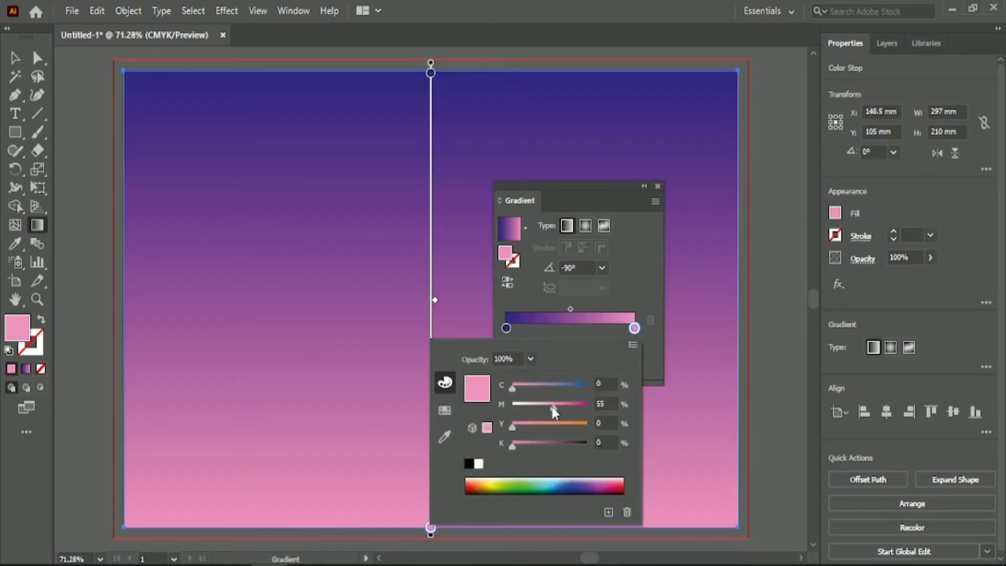
pyautogui.moveTo(552, 408); pyautogui.dragTo(559, 409)
# Shift the background gradient's midpoint toward the pink stop, then close the gradient settings and deselect the rectangle
pyautogui.click(590, 302)
pyautogui.moveTo(568, 309); pyautogui.dragTo(583, 308)
pyautogui.click(658, 186)
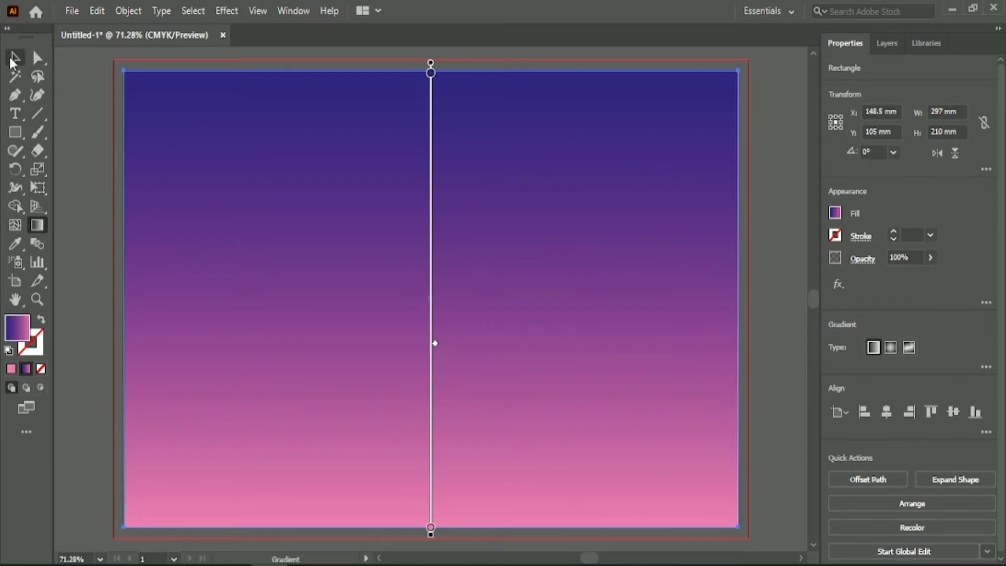
pyautogui.click(14, 62)
pyautogui.click(112, 146)
# Draw an ellipse about 218 x 203 mm overlapping the artboard's lower-left corner as the base of a hill
pyautogui.moveTo(15, 132); pyautogui.dragTo(67, 171)
pyautogui.scroll(-3, 172, 270)
pyautogui.moveTo(66, 222); pyautogui.dragTo(517, 388)
pyautogui.scroll(5, 517, 387)
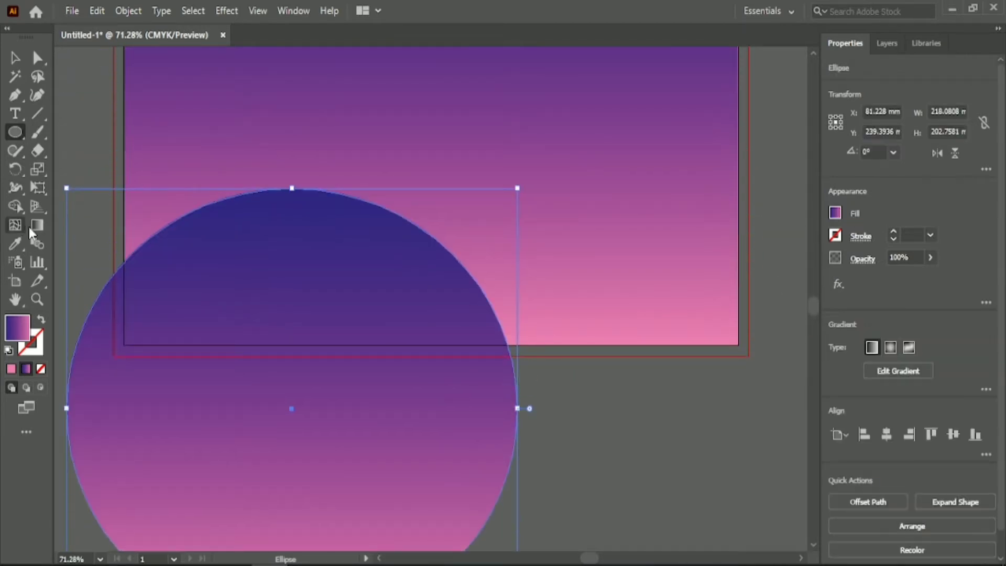
# Reposition the ellipse slightly and widen it to about 248 mm
pyautogui.click(13, 59)
pyautogui.scroll(3, 276, 353)
pyautogui.moveTo(285, 417)
pyautogui.mouseDown()
pyautogui.moveTo(249, 377)
pyautogui.moveTo(278, 412)
pyautogui.mouseUp()
pyautogui.moveTo(506, 455); pyautogui.dragTo(568, 454)
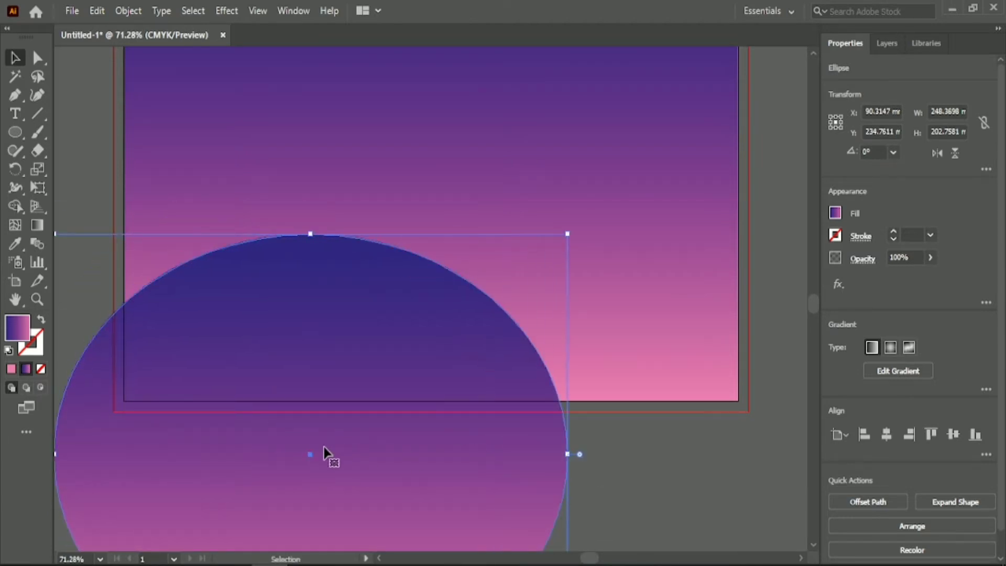
# Duplicate the ellipse toward the artboard's lower-right corner and adjust both ellipses so they overlap like two hills
pyautogui.moveTo(305, 456); pyautogui.dragTo(697, 492)
pyautogui.click(80, 259)
pyautogui.moveTo(325, 495); pyautogui.dragTo(310, 480)
pyautogui.scroll(3, 311, 481)
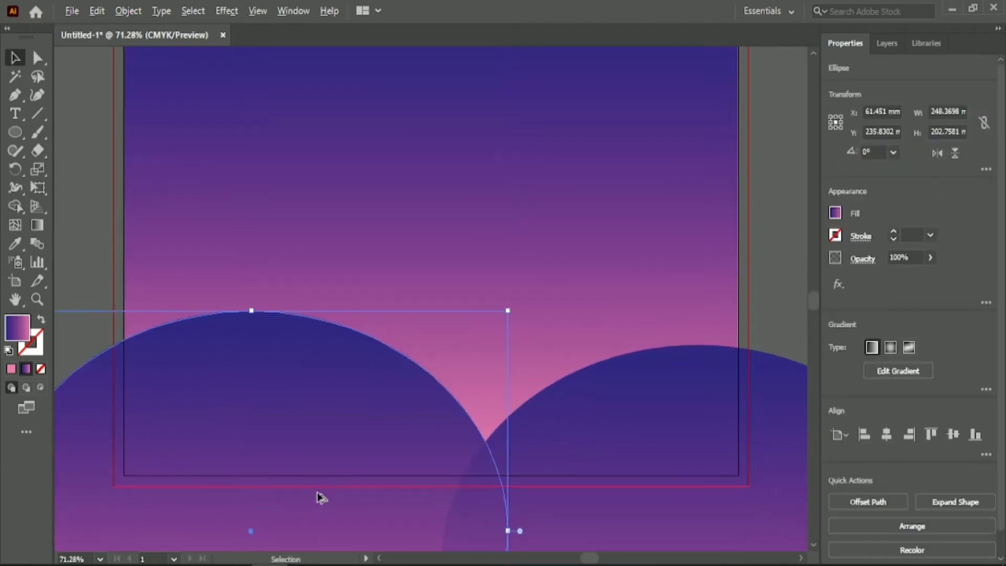
pyautogui.scroll(-2, 403, 496)
pyautogui.scroll(-3, 402, 496)
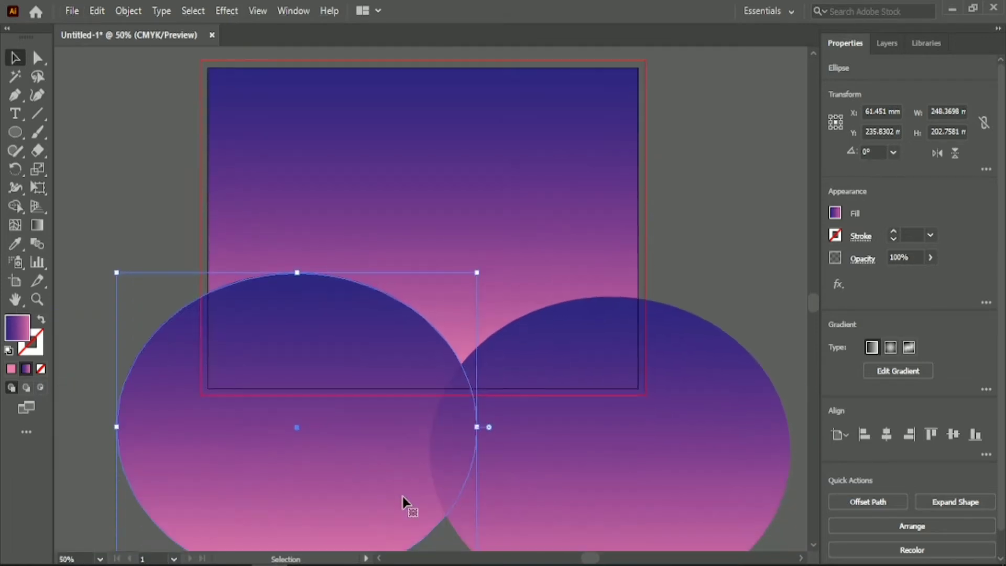
pyautogui.click(104, 224)
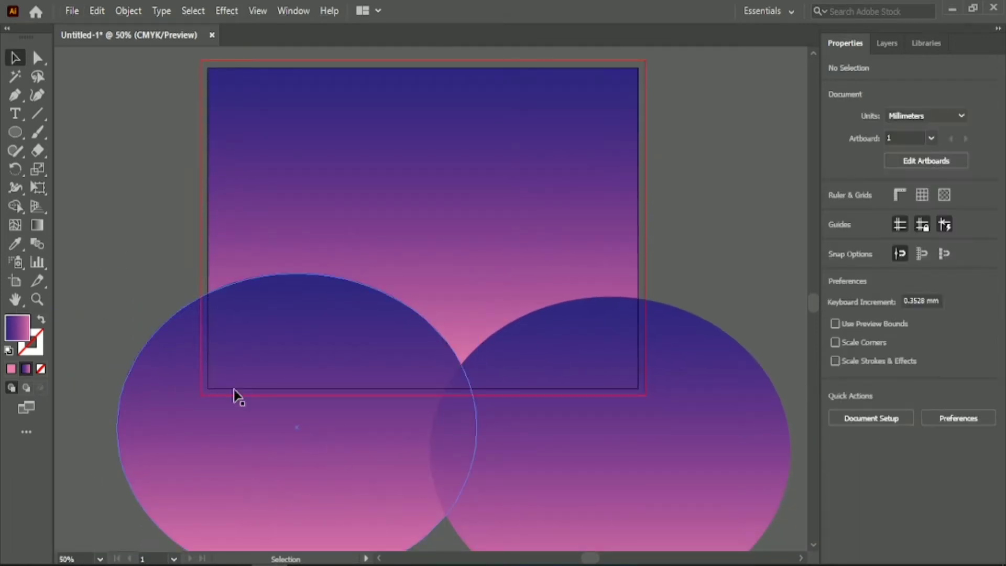
pyautogui.moveTo(545, 420)
pyautogui.mouseDown()
pyautogui.moveTo(540, 409)
pyautogui.moveTo(541, 419)
pyautogui.mouseUp()
# Select all the artwork and use the Shape Builder to remove the ellipse parts outside the background rectangle
pyautogui.hotkey('ctrl', 'a')
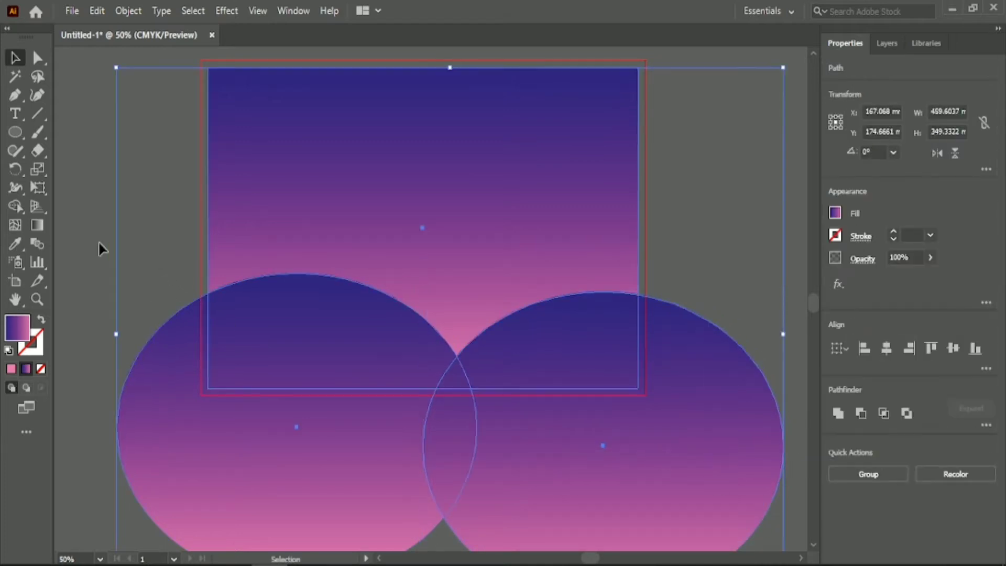
pyautogui.click(16, 207)
pyautogui.moveTo(114, 415)
pyautogui.mouseDown()
pyautogui.moveTo(272, 492)
pyautogui.moveTo(624, 455)
pyautogui.mouseUp()
pyautogui.click(14, 61)
pyautogui.click(132, 270)
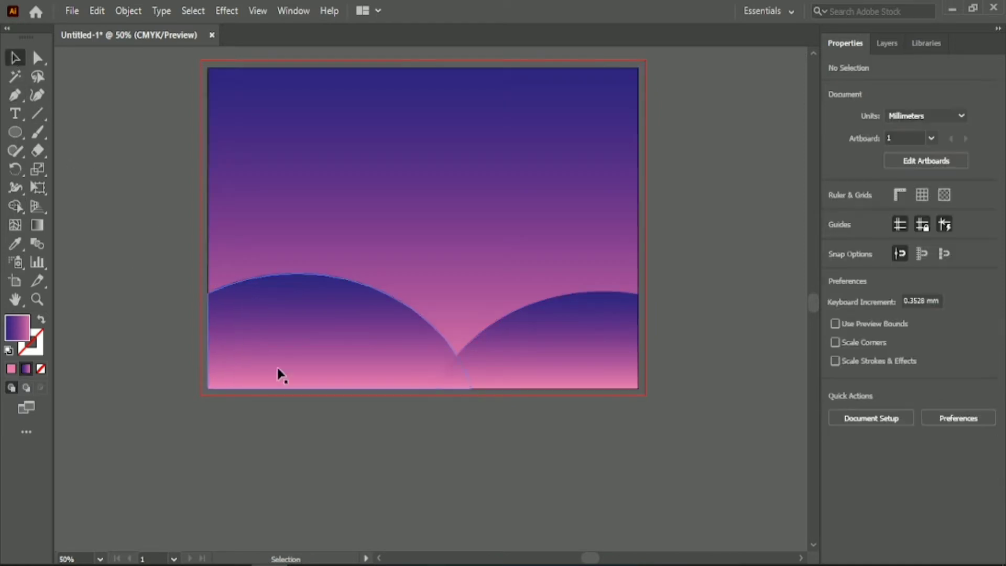
# Change the dark blue gradient stop of the left hill to the dark green swatch
pyautogui.click(311, 361)
pyautogui.click(30, 225)
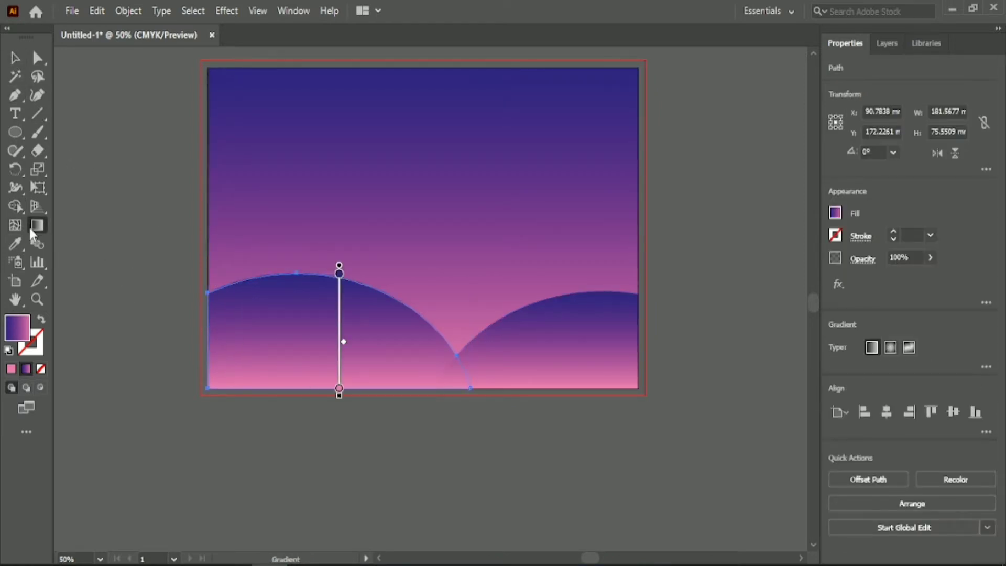
pyautogui.doubleClick(30, 226)
pyautogui.doubleClick(506, 328)
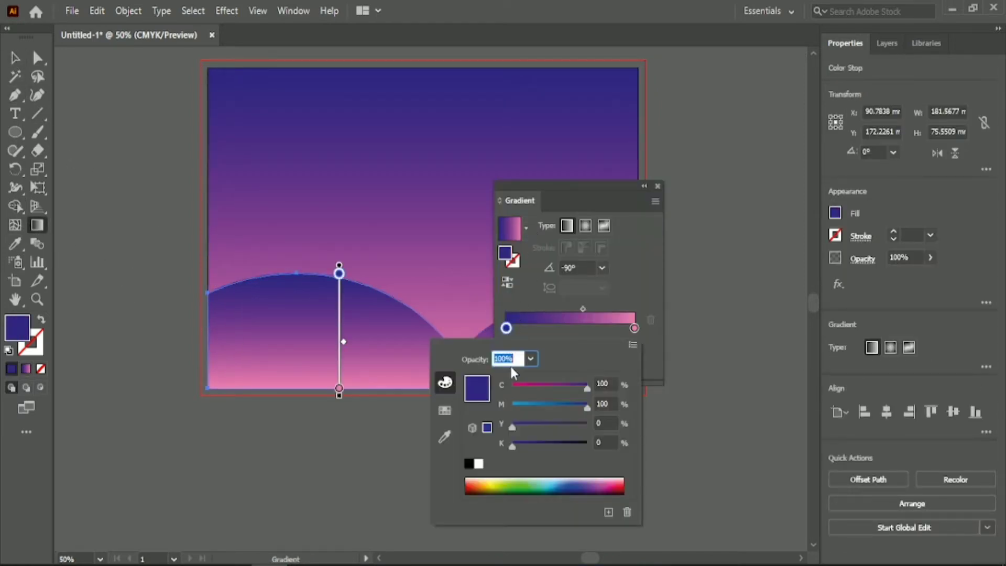
pyautogui.click(444, 410)
pyautogui.click(486, 387)
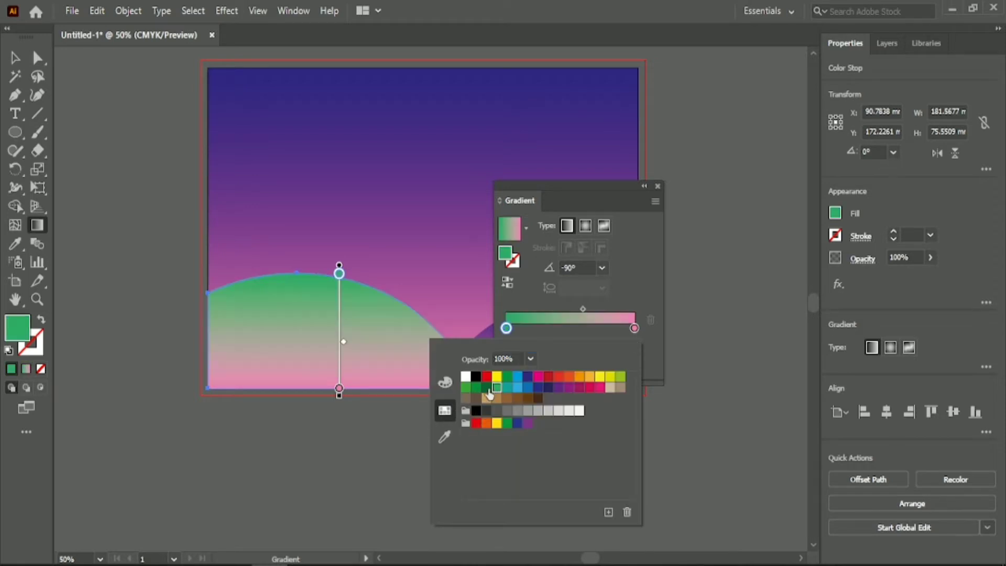
# Change the pink gradient stop of the left hill to the light green swatch C=75 M=0 Y=100 K=0
pyautogui.click(634, 328)
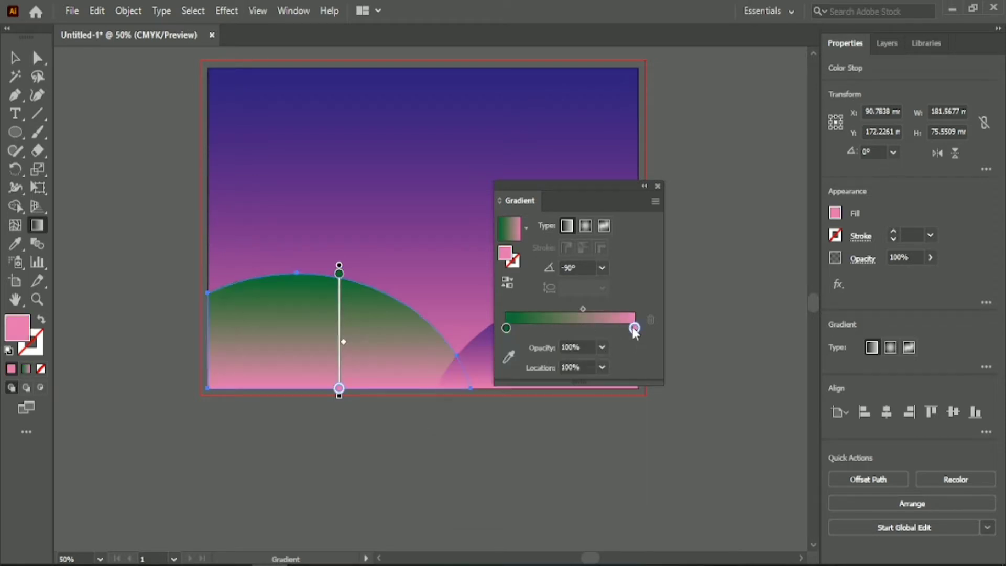
pyautogui.doubleClick(634, 328)
pyautogui.click(486, 388)
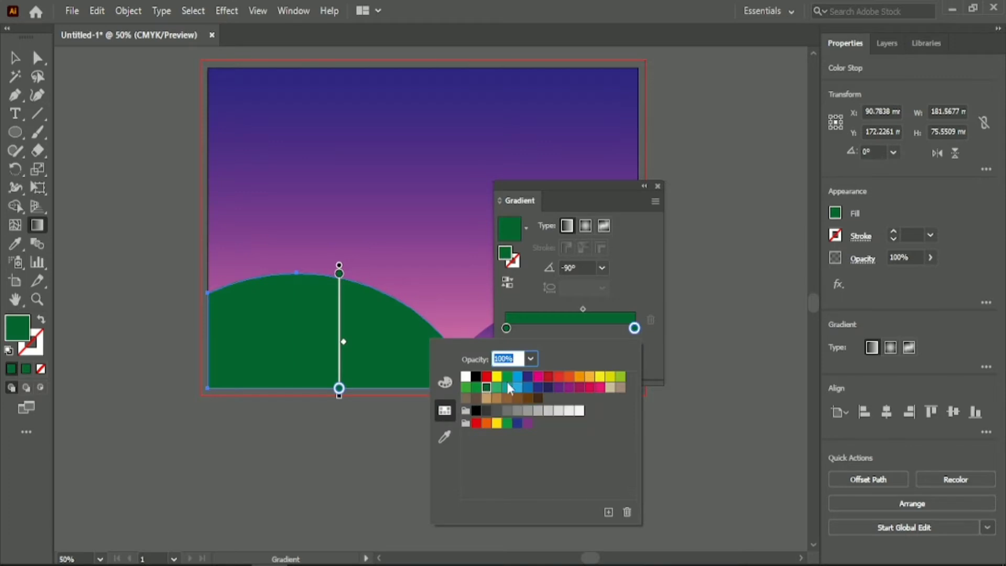
pyautogui.click(507, 377)
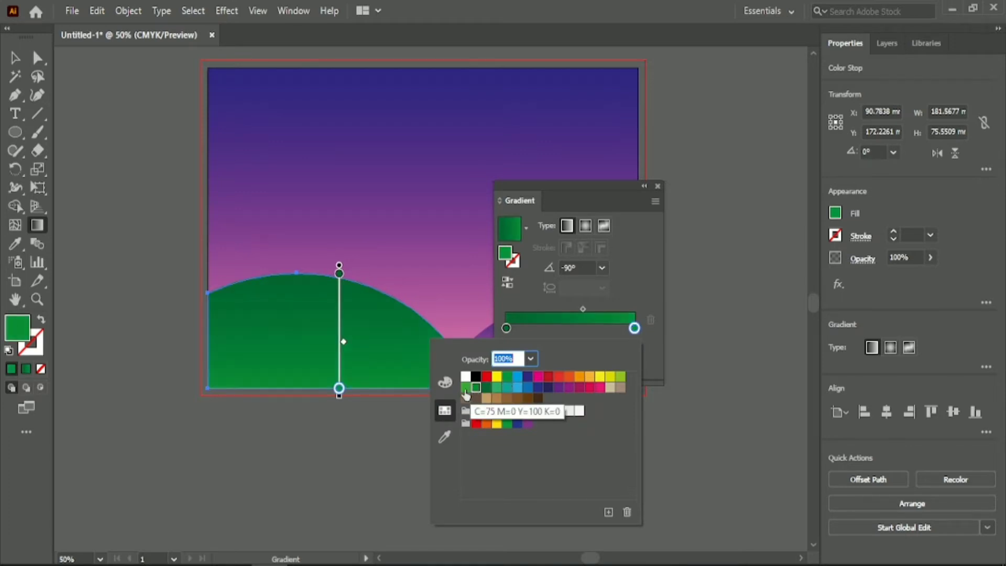
pyautogui.click(465, 388)
pyautogui.click(476, 389)
pyautogui.click(467, 388)
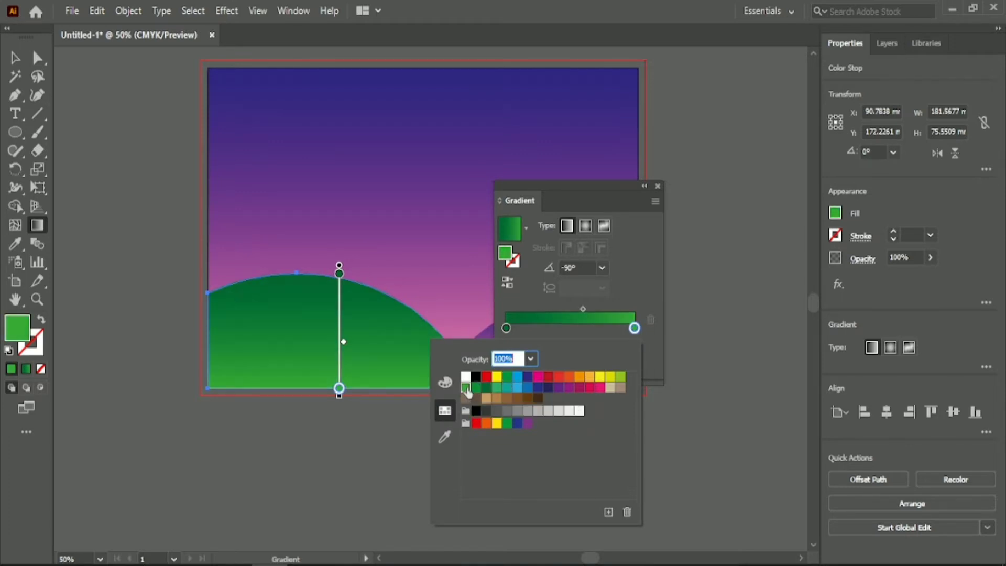
# Set the left hill's gradient angle to 67° and its midpoint location to about 55%, then close the gradient settings
pyautogui.click(626, 280)
pyautogui.click(585, 264)
pyautogui.press('Down')
pyautogui.press('Down')
pyautogui.press('Down')
pyautogui.press('Down')
pyautogui.press('Down')
pyautogui.press('Down')
pyautogui.press('Down')
pyautogui.press('Down')
pyautogui.press('Down')
pyautogui.press('Down')
pyautogui.press('Down')
pyautogui.press('Down')
pyautogui.press('Down')
pyautogui.press('Down')
pyautogui.press('Down')
pyautogui.press('Down')
pyautogui.press('Down')
pyautogui.press('Down')
pyautogui.press('Down')
pyautogui.press('Down')
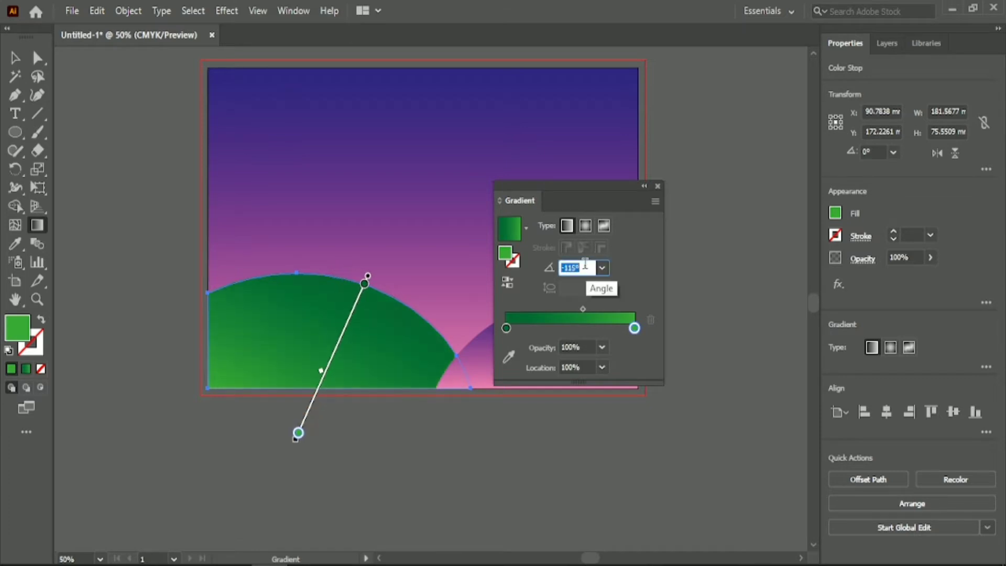
pyautogui.scroll(-20, 585, 264)
pyautogui.scroll(20, 583, 265)
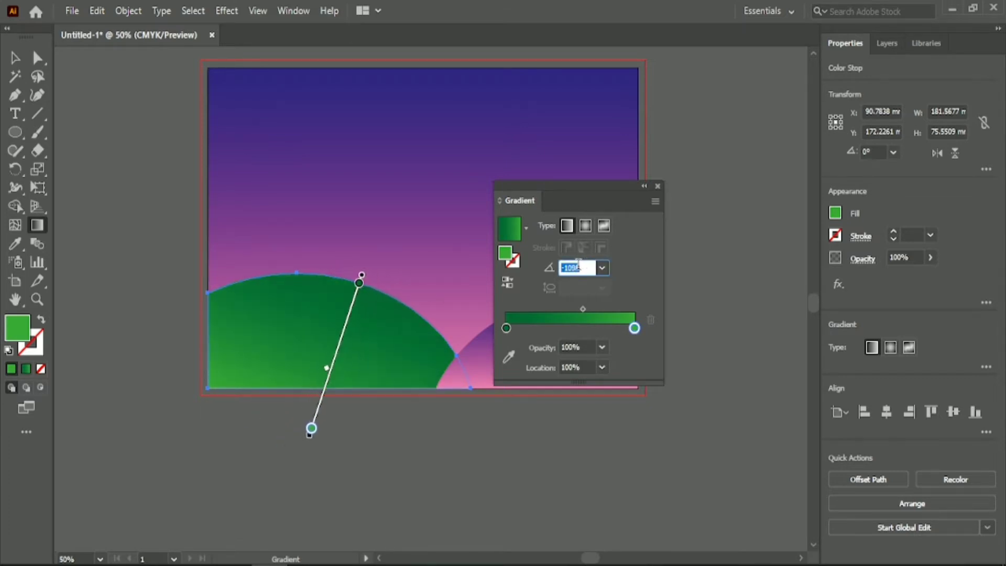
pyautogui.scroll(20, 577, 266)
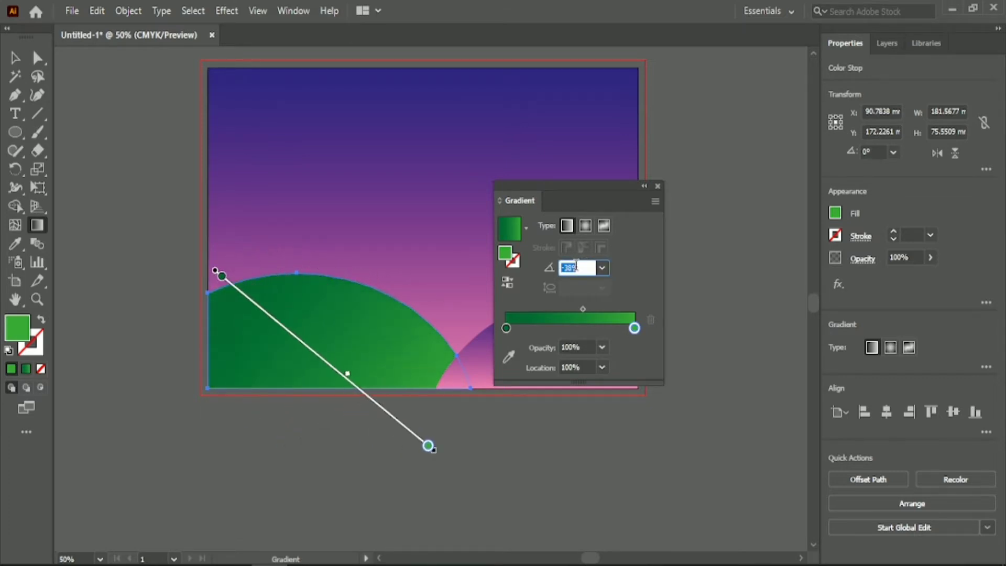
pyautogui.scroll(20, 576, 266)
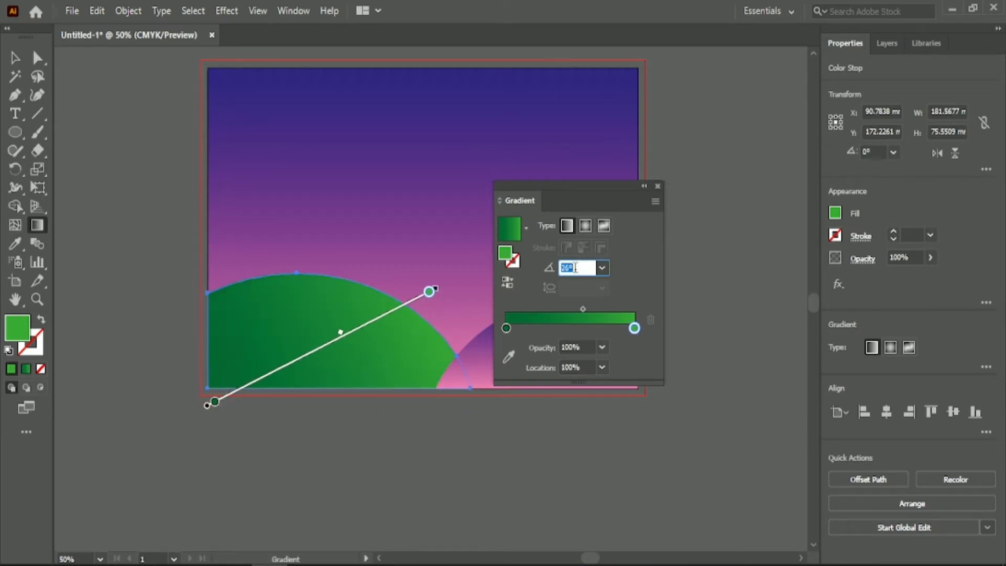
pyautogui.scroll(20, 575, 268)
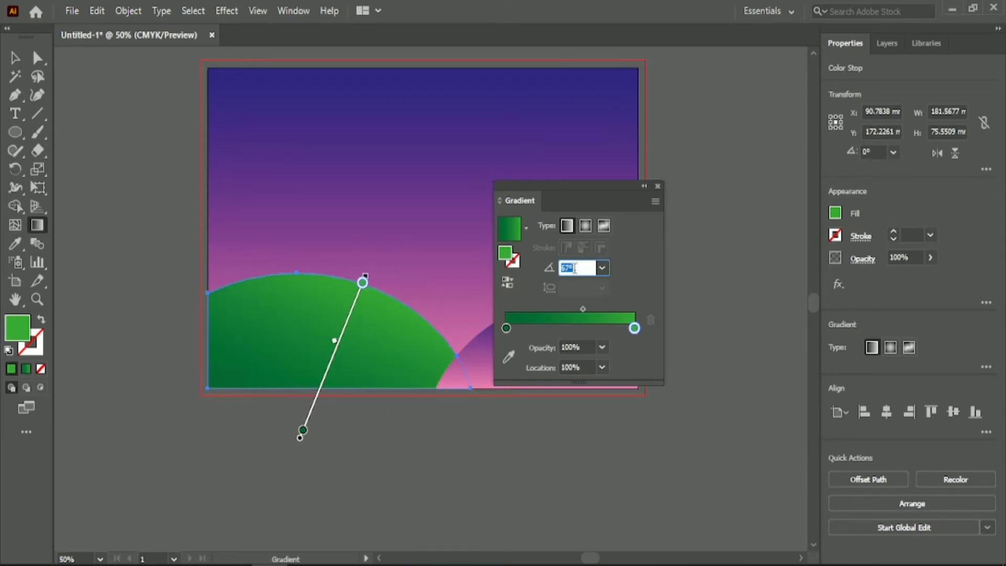
pyautogui.moveTo(583, 309); pyautogui.dragTo(577, 309)
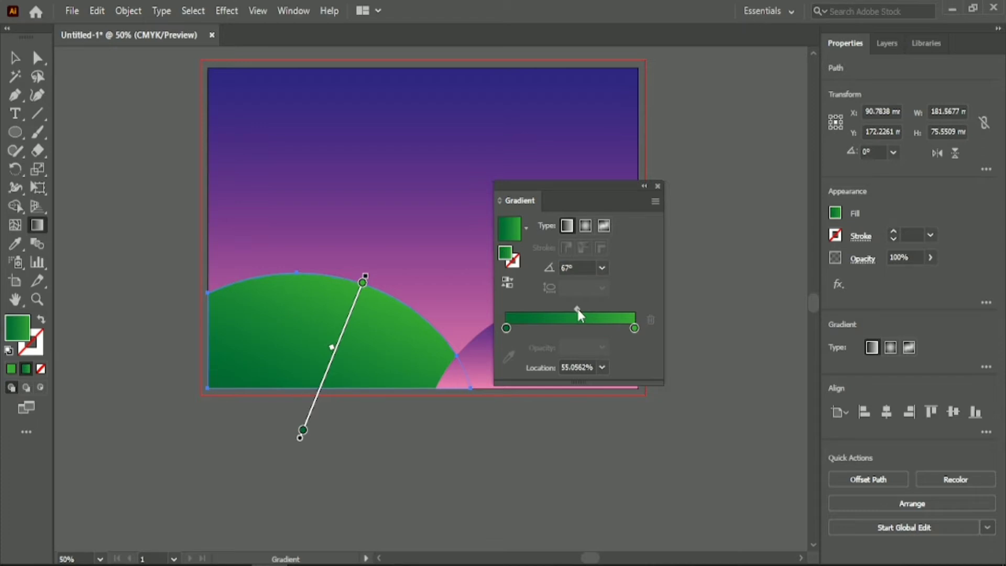
pyautogui.click(657, 185)
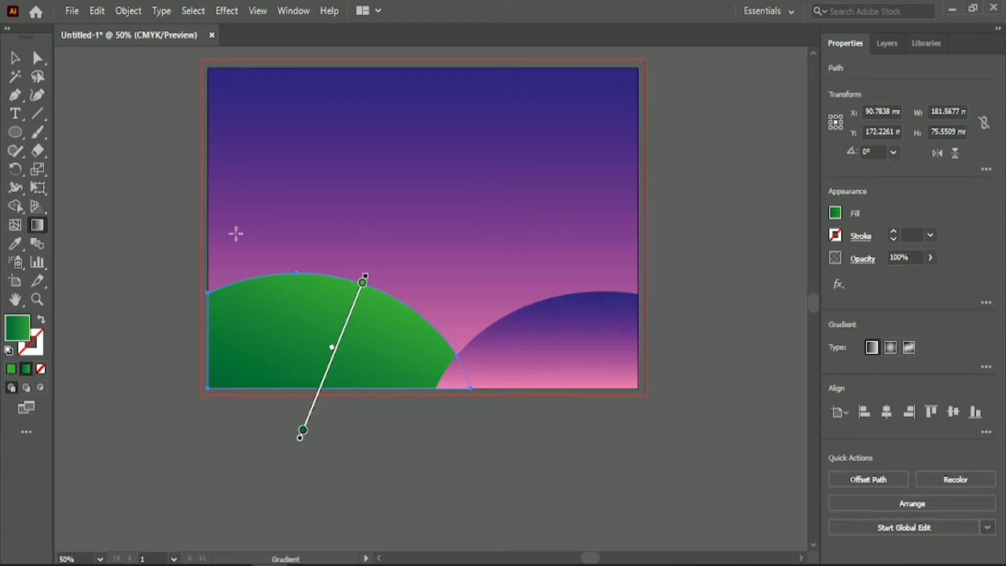
# Save the left hill's green gradient fill as a new gradient swatch
pyautogui.click(834, 213)
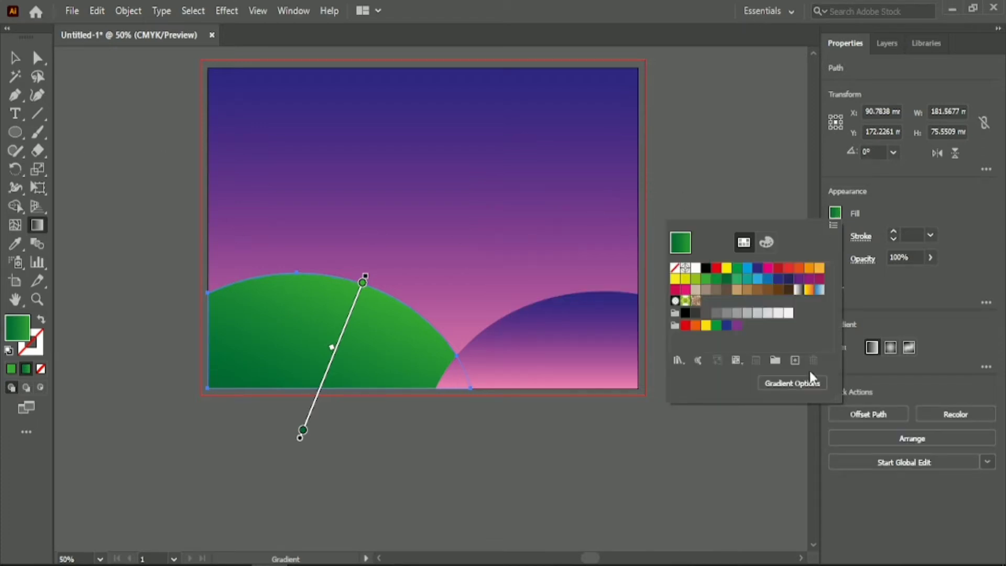
pyautogui.click(795, 360)
pyautogui.click(543, 334)
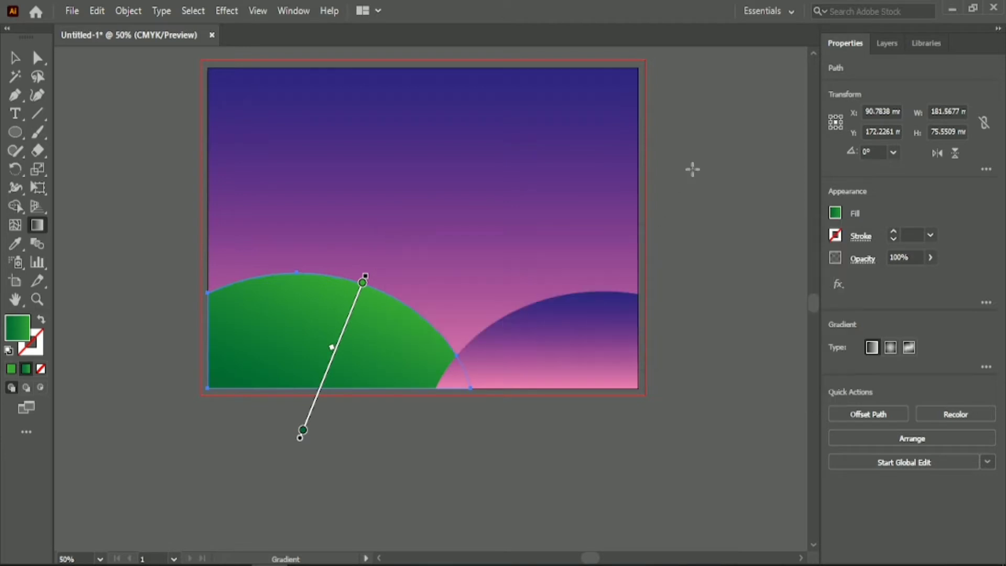
# Apply the saved green gradient swatch to the right hill
pyautogui.click(15, 59)
pyautogui.click(142, 194)
pyautogui.click(598, 346)
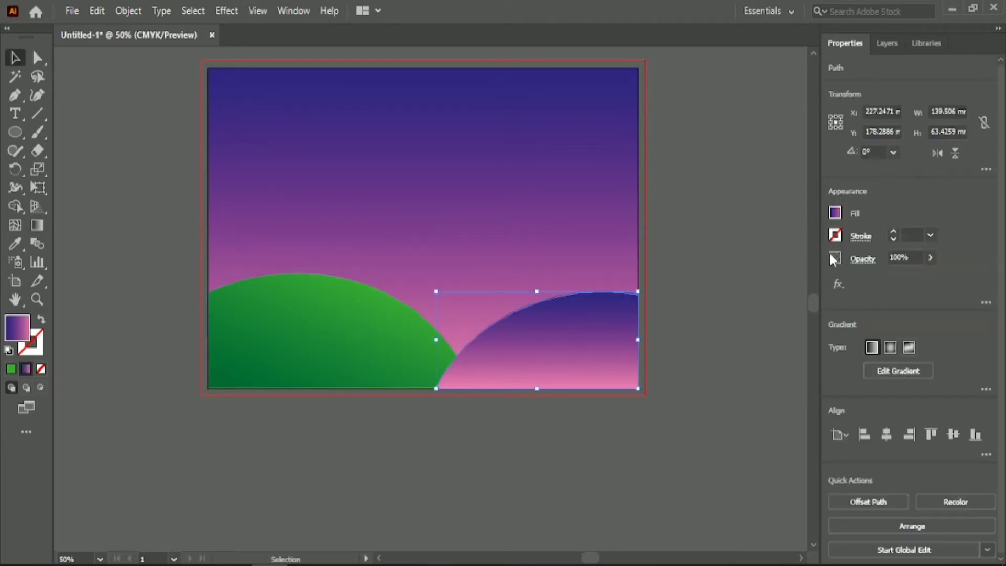
pyautogui.click(836, 214)
pyautogui.click(707, 301)
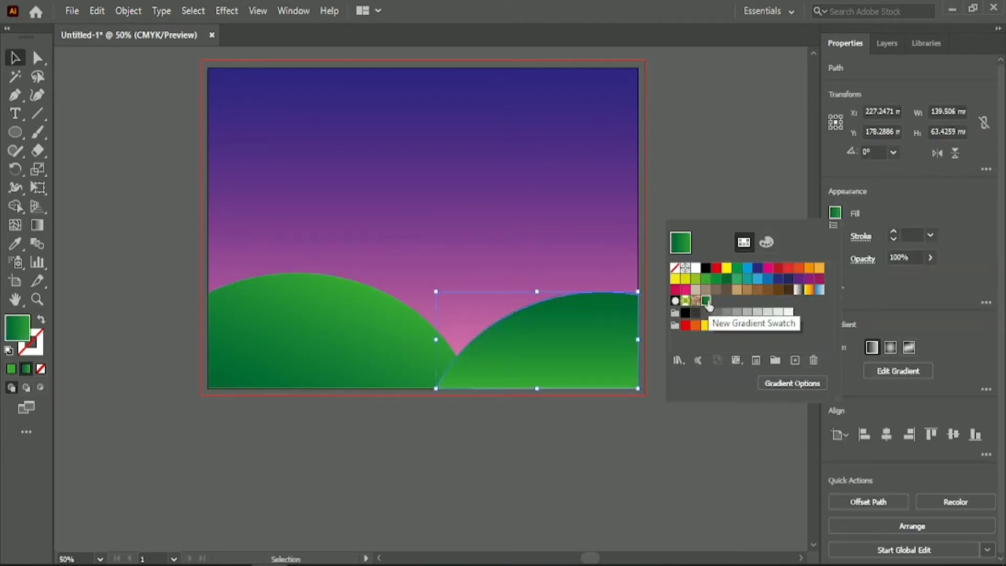
# Set the right hill's gradient angle to 101° and its midpoint location to about 64%, then close the gradient settings and deselect the hill
pyautogui.doubleClick(39, 227)
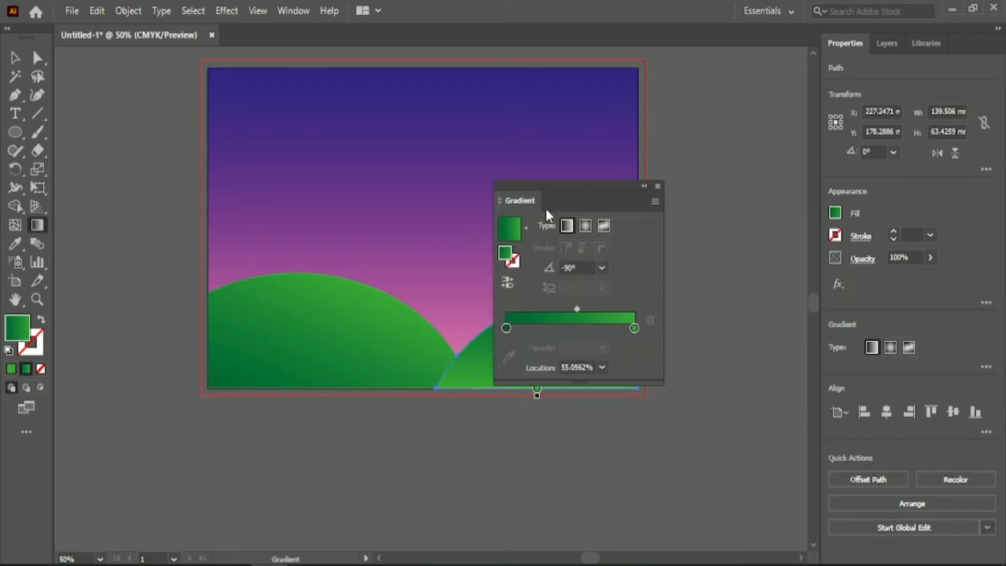
pyautogui.moveTo(619, 185); pyautogui.dragTo(820, 135)
pyautogui.click(792, 214)
pyautogui.scroll(20, 791, 213)
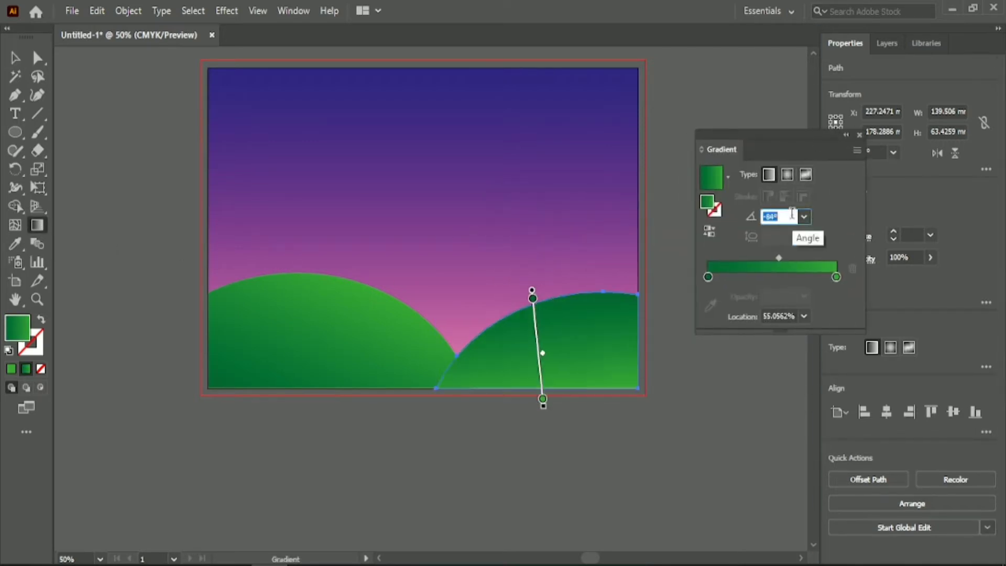
pyautogui.scroll(20, 791, 213)
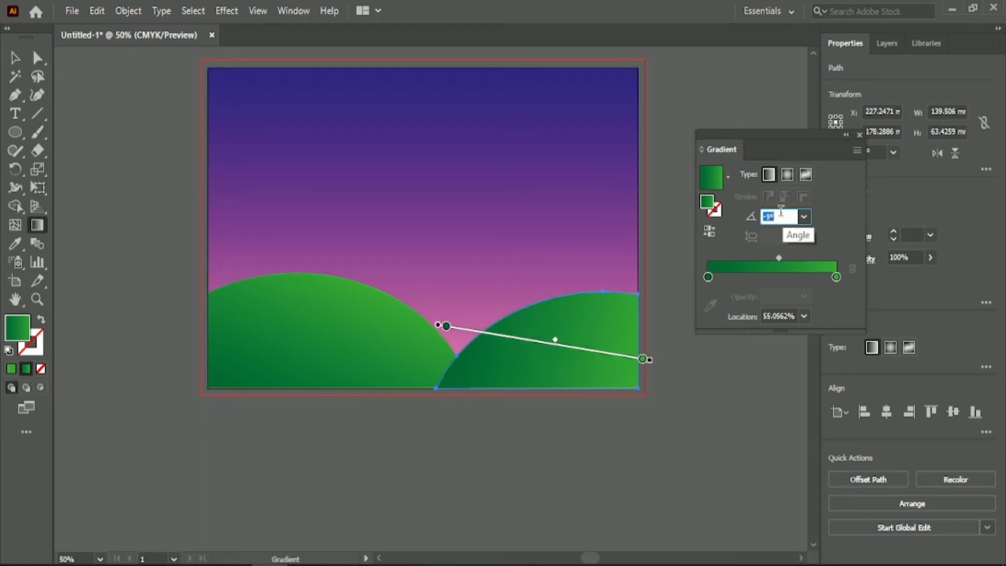
pyautogui.scroll(10, 780, 213)
pyautogui.scroll(20, 779, 216)
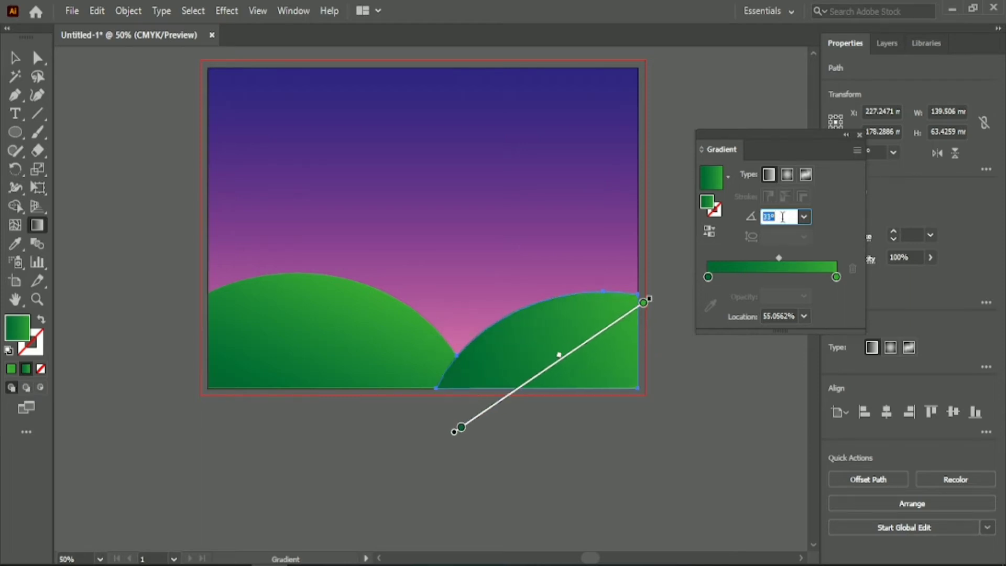
pyautogui.scroll(20, 778, 216)
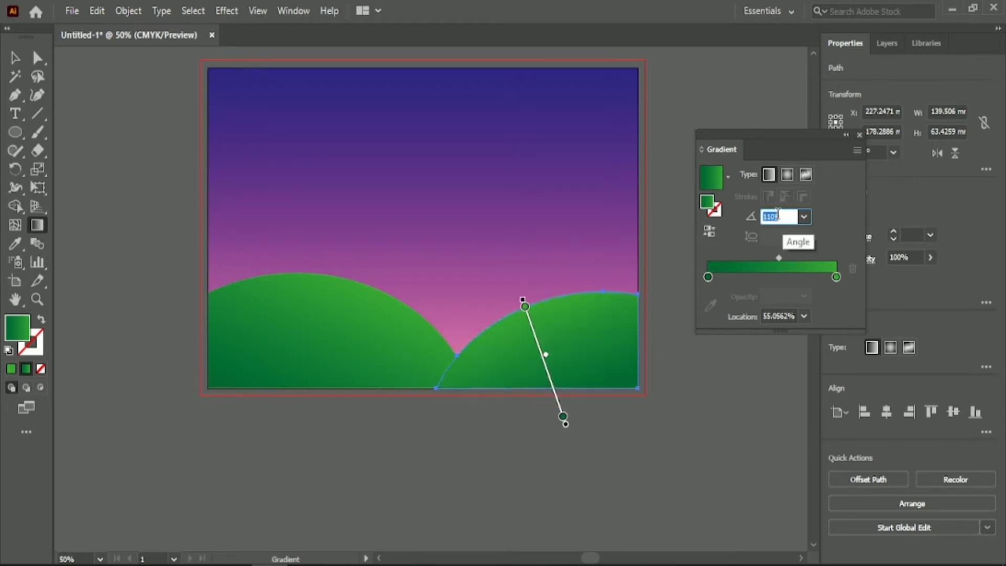
pyautogui.moveTo(779, 255)
pyautogui.mouseDown()
pyautogui.moveTo(757, 257)
pyautogui.moveTo(790, 257)
pyautogui.mouseUp()
pyautogui.click(783, 216)
pyautogui.scroll(-14, 784, 216)
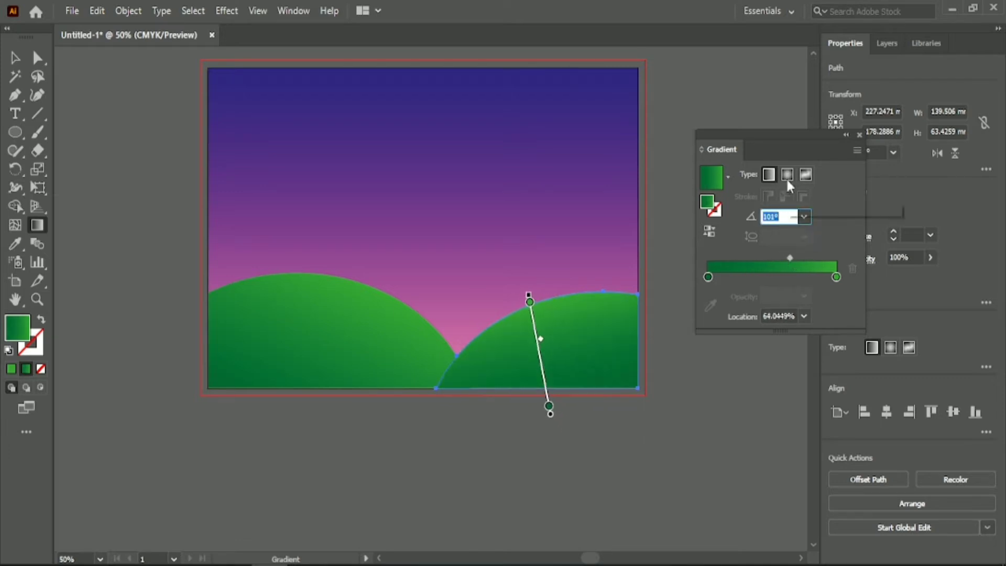
pyautogui.click(859, 135)
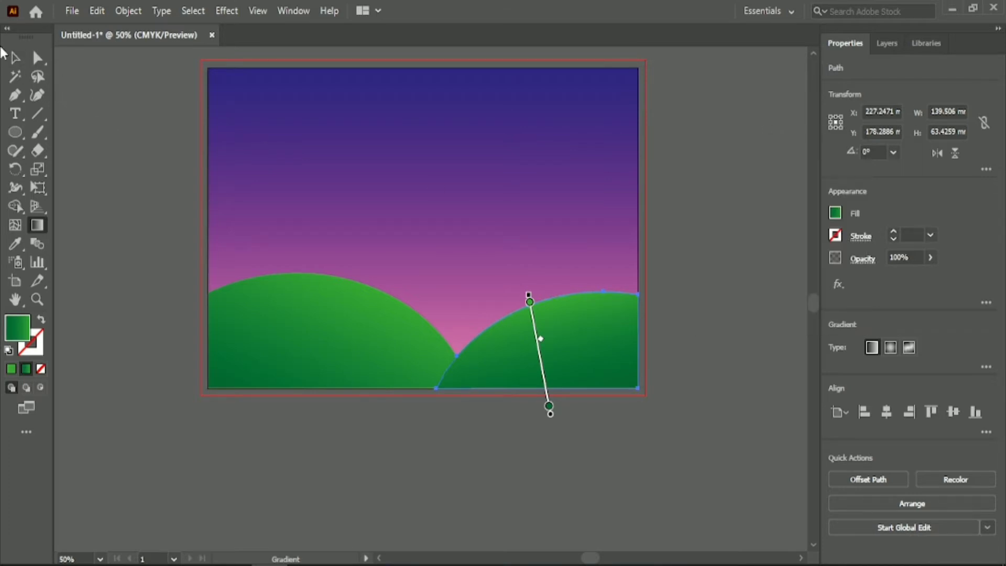
pyautogui.click(15, 58)
pyautogui.click(116, 133)
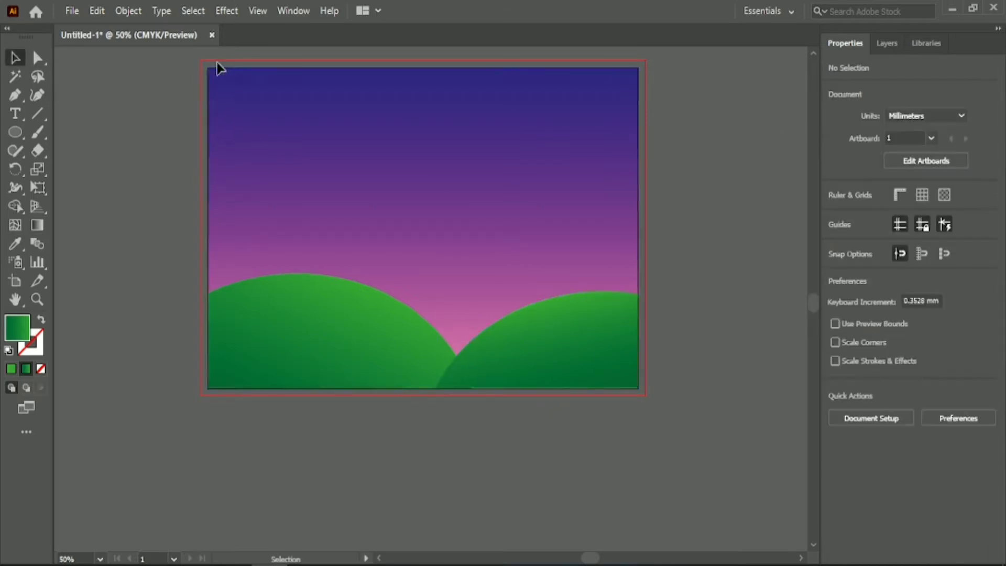
# Apply a Gaussian Blur with a 9-pixel radius to the left hill
pyautogui.click(234, 10)
pyautogui.click(234, 10)
pyautogui.click(282, 339)
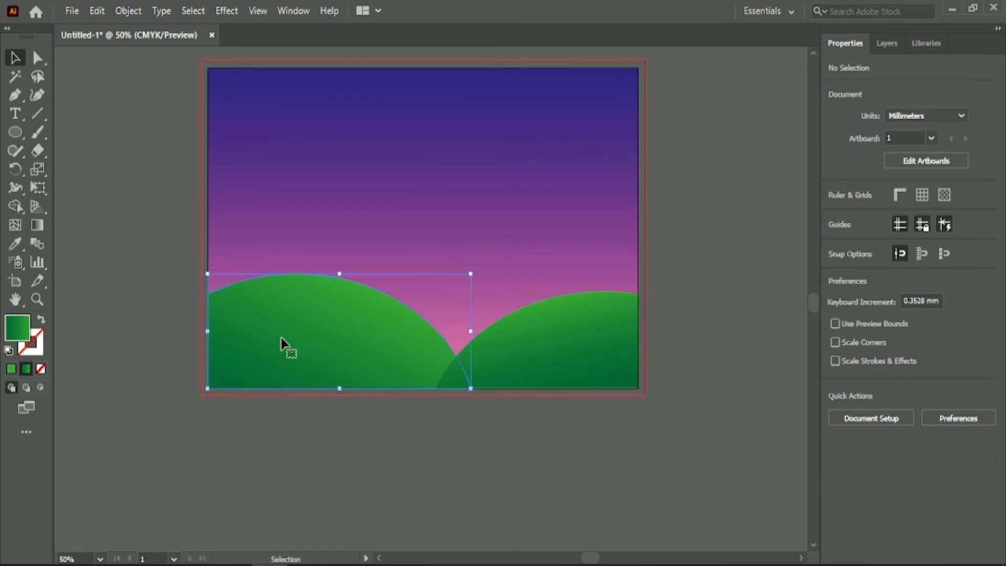
pyautogui.click(231, 11)
pyautogui.moveTo(314, 269)
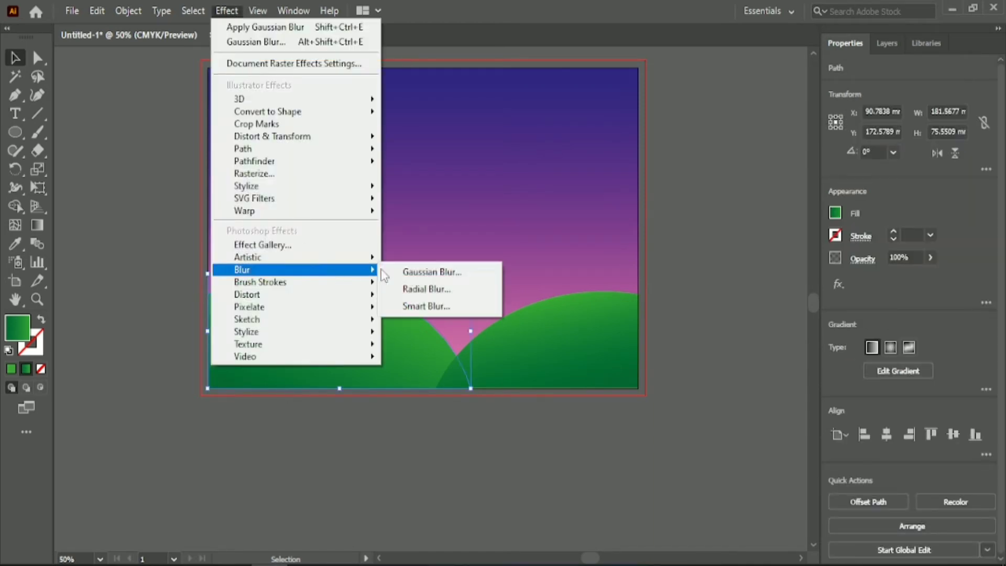
pyautogui.click(411, 273)
pyautogui.moveTo(525, 237); pyautogui.dragTo(604, 212)
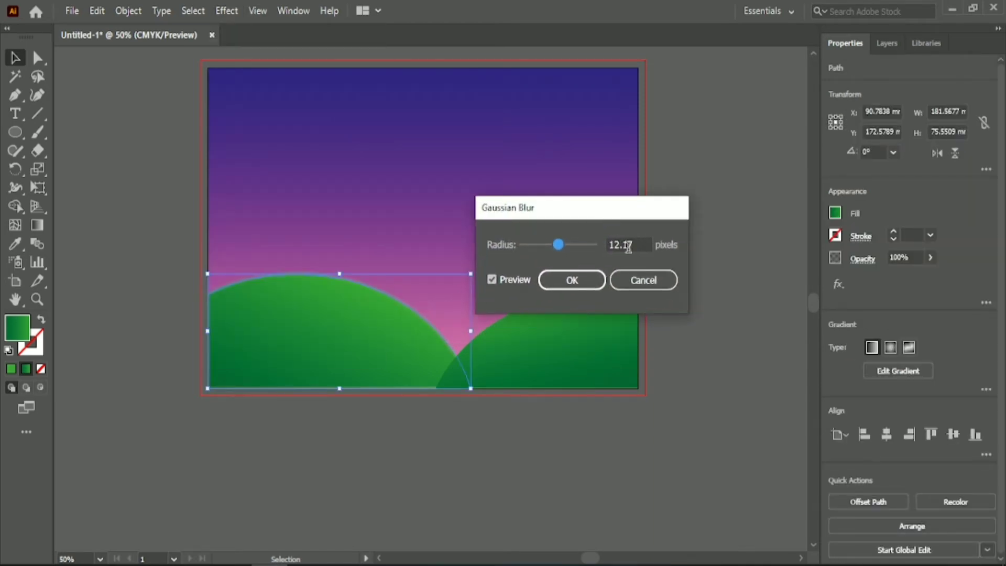
pyautogui.click(648, 242)
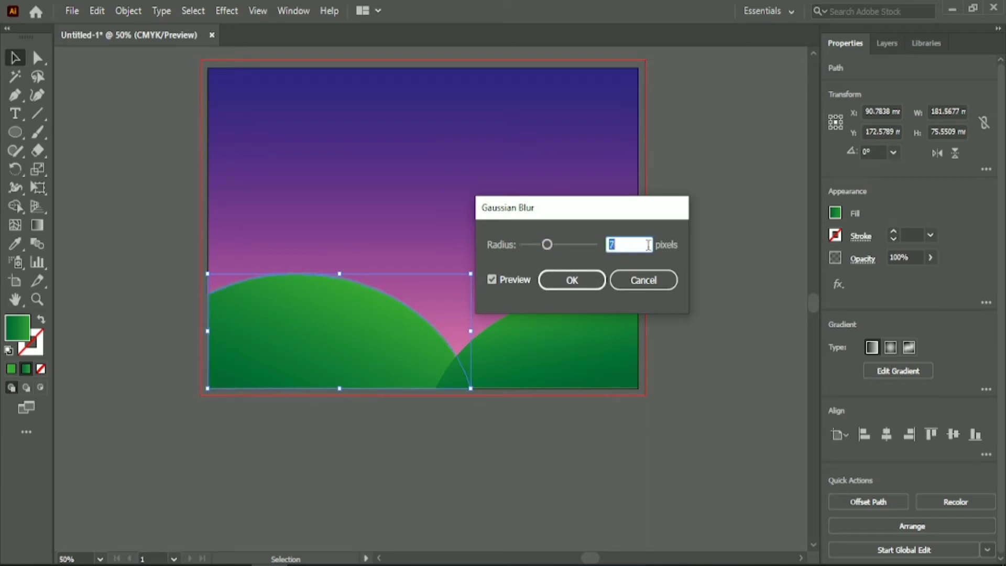
pyautogui.click(588, 282)
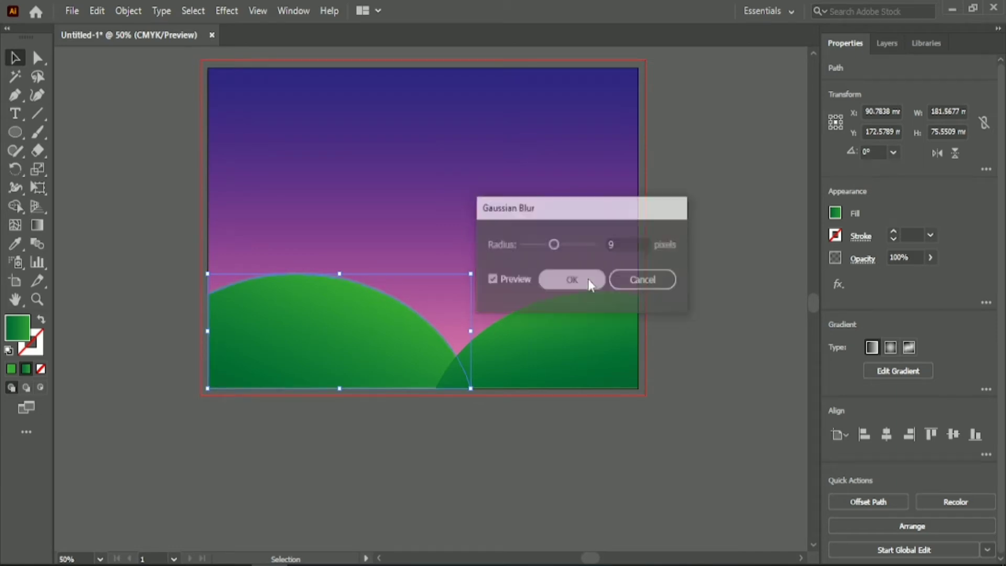
pyautogui.click(460, 460)
# Apply a Gaussian Blur with a 9-pixel radius to the right hill and deselect it
pyautogui.click(532, 358)
pyautogui.click(228, 10)
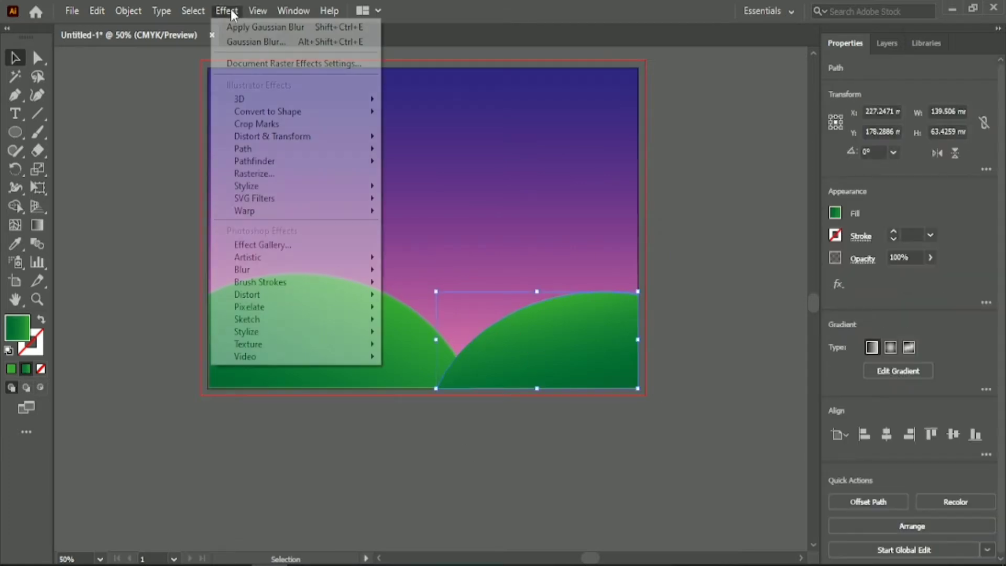
pyautogui.moveTo(361, 269)
pyautogui.click(388, 277)
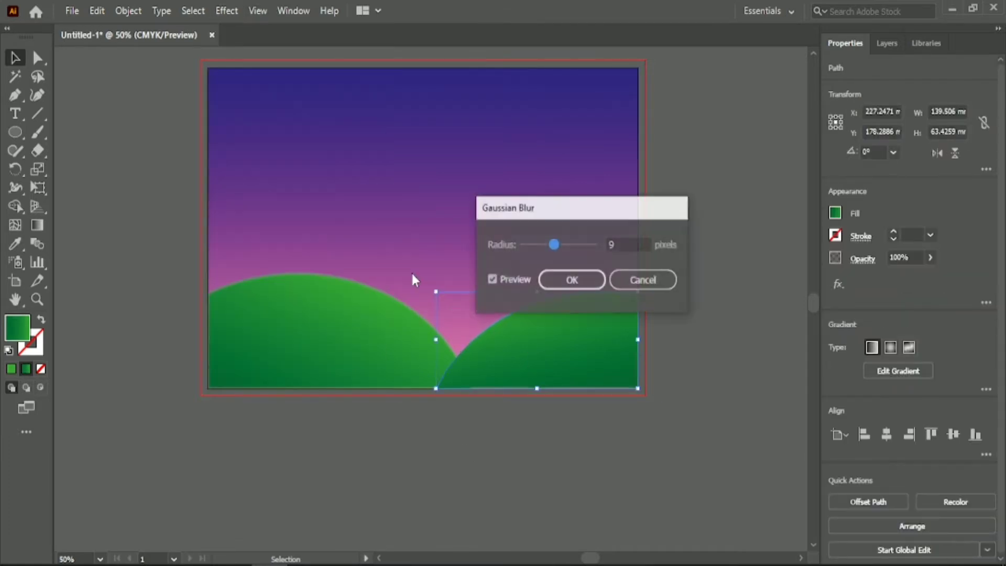
pyautogui.click(573, 278)
pyautogui.click(478, 432)
pyautogui.click(532, 377)
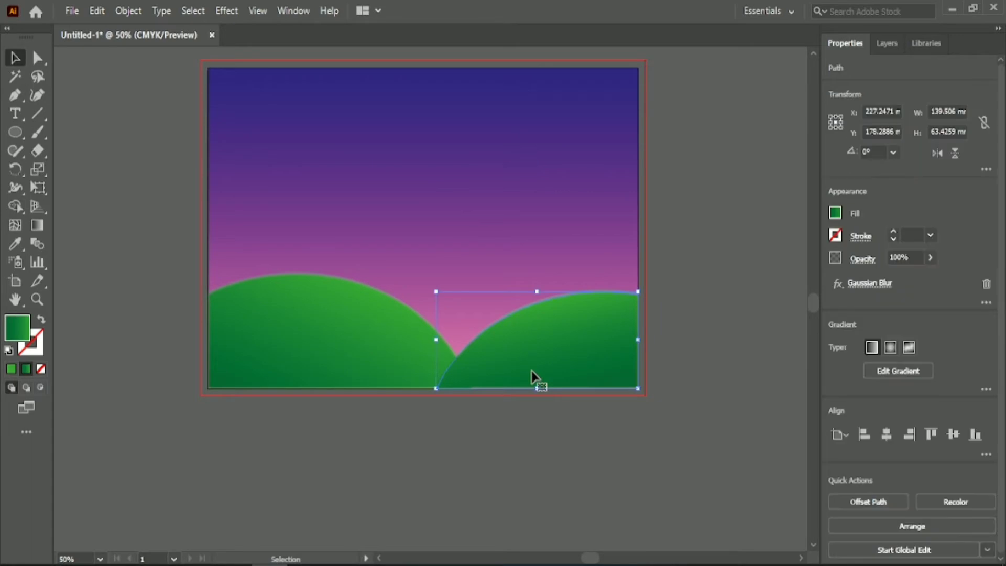
pyautogui.click(456, 438)
# Open ertret.png from the MOON folder, bring its silhouette into the landscape document and scale it down to about 52 × 58 mm
pyautogui.click(72, 10)
pyautogui.click(106, 63)
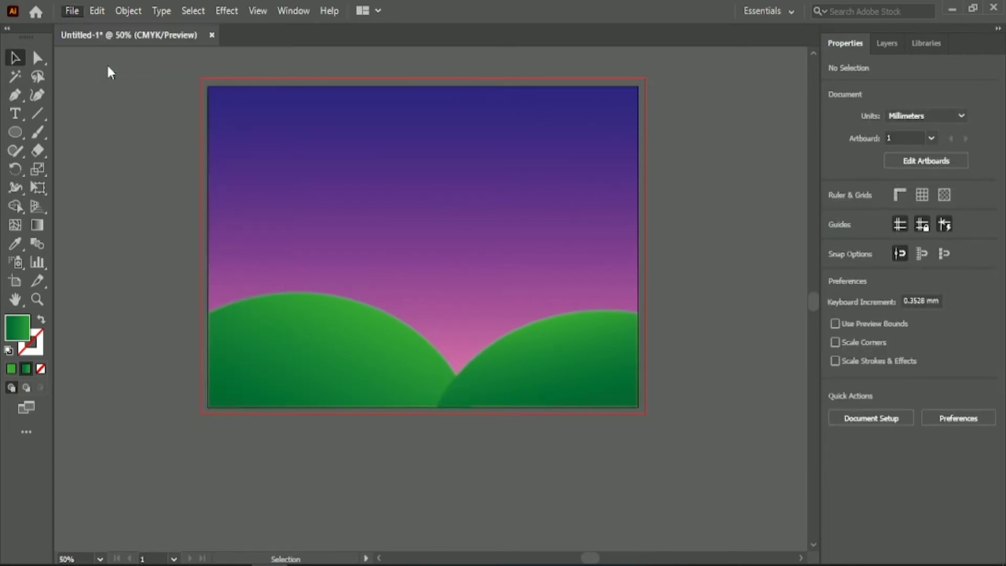
pyautogui.click(79, 184)
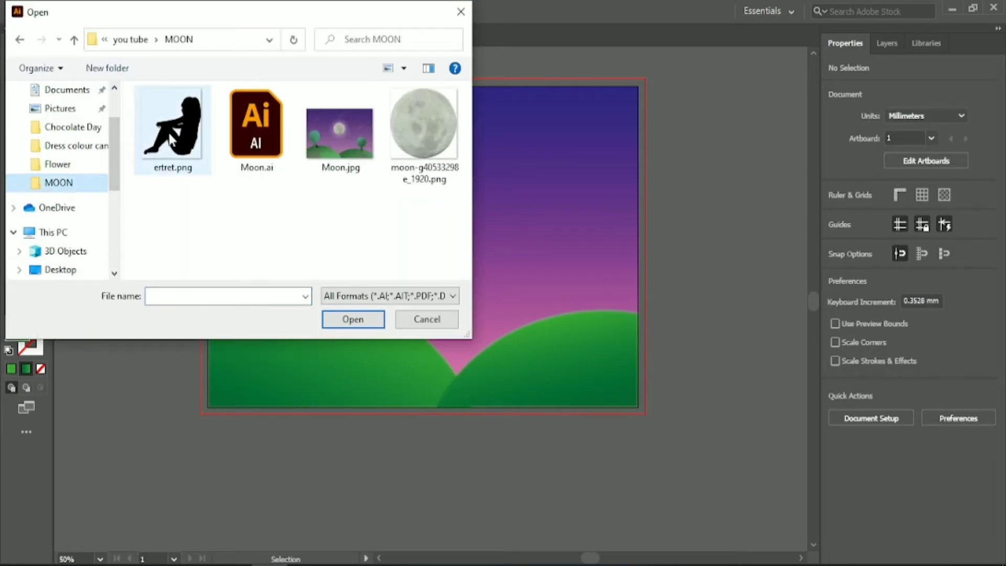
pyautogui.click(169, 139)
pyautogui.click(329, 318)
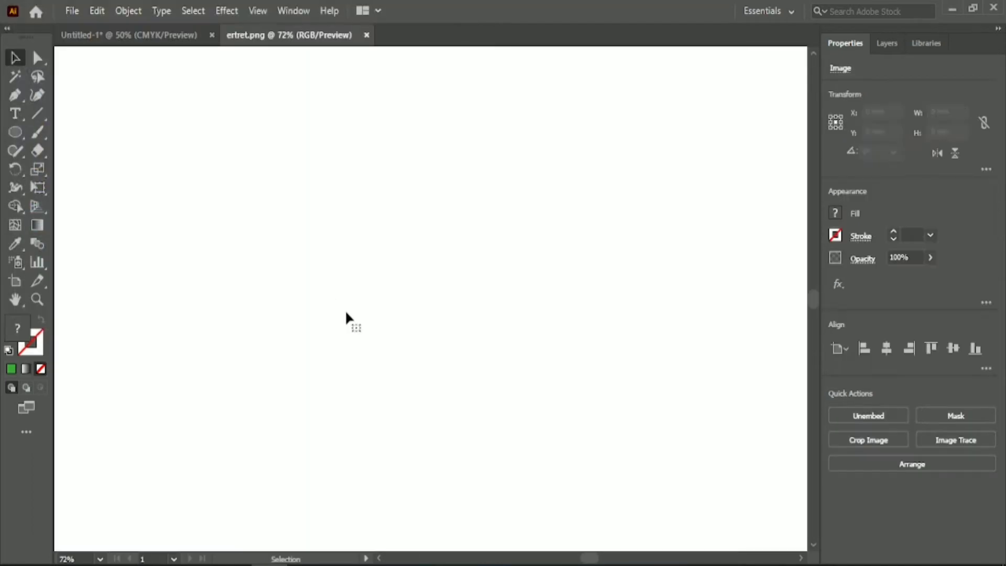
pyautogui.moveTo(345, 309); pyautogui.dragTo(189, 303)
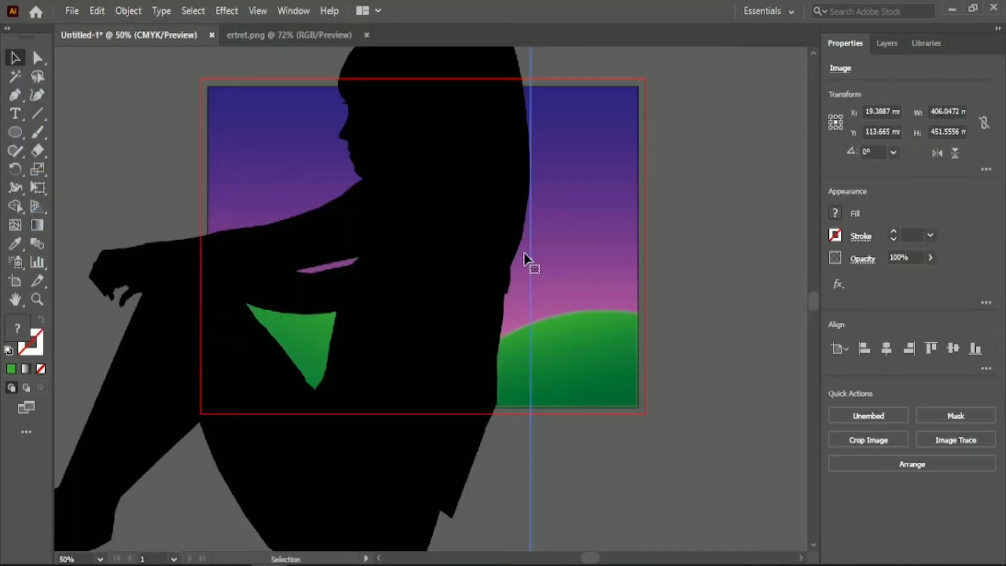
pyautogui.moveTo(529, 260); pyautogui.dragTo(414, 264)
# Reflect the sitting silhouette across the vertical axis and move it off the artboard, beside its left edge
pyautogui.rightClick(391, 260)
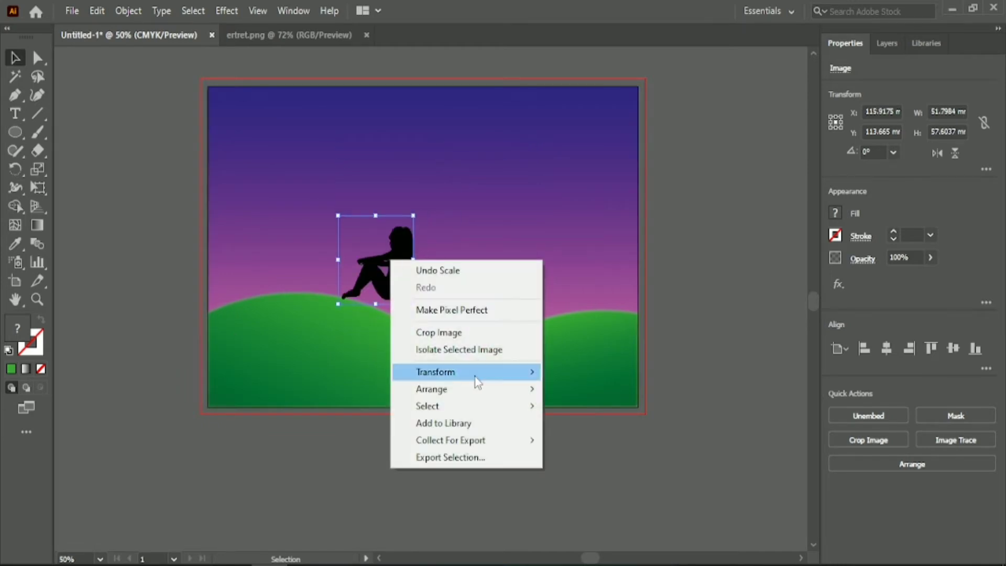
pyautogui.moveTo(494, 373)
pyautogui.click(570, 429)
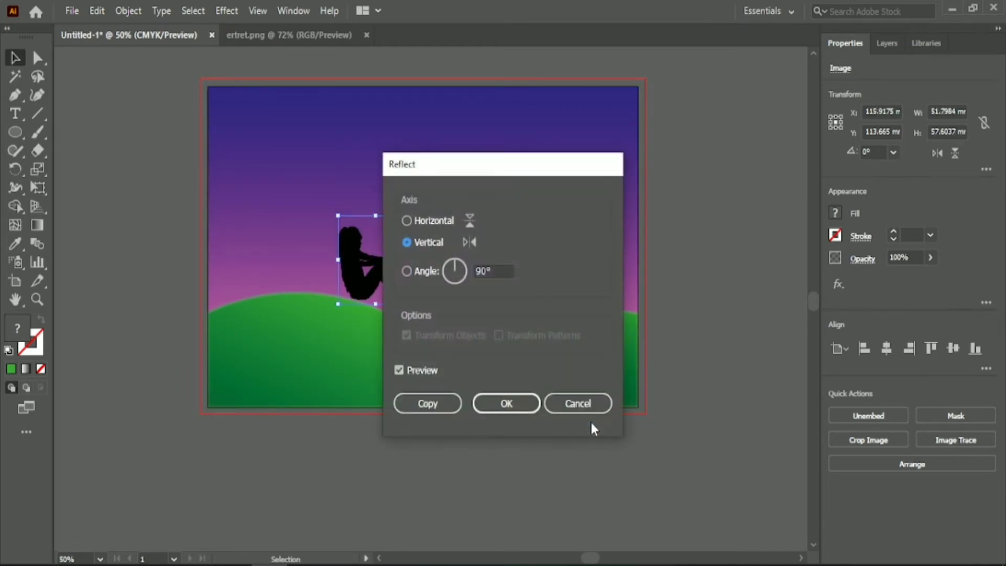
pyautogui.click(502, 402)
pyautogui.moveTo(356, 273); pyautogui.dragTo(120, 280)
pyautogui.click(134, 362)
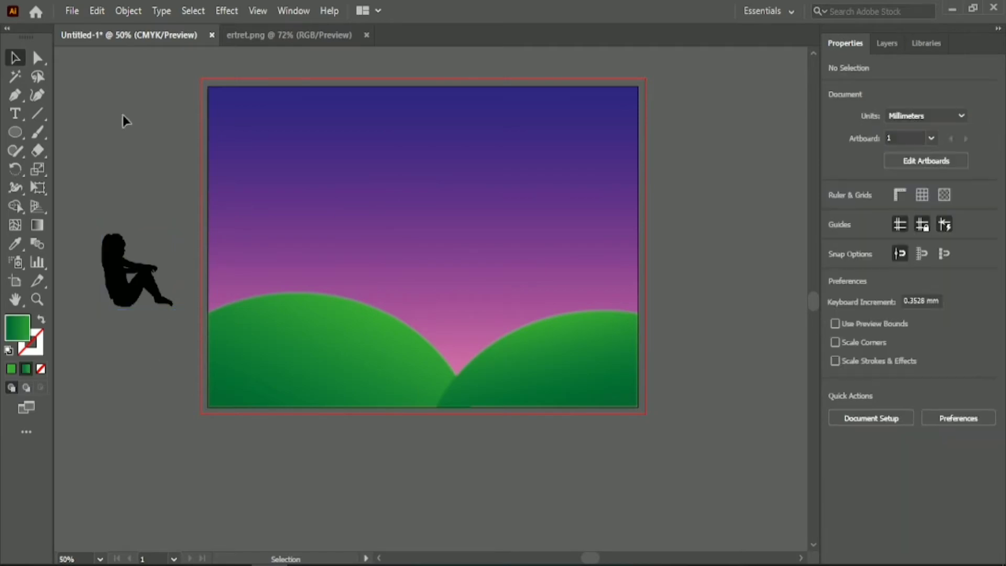
# Open moon-g40533298e_1920.png and bring the moon into the landscape document at about 65 mm wide
pyautogui.click(75, 11)
pyautogui.click(133, 61)
pyautogui.click(404, 140)
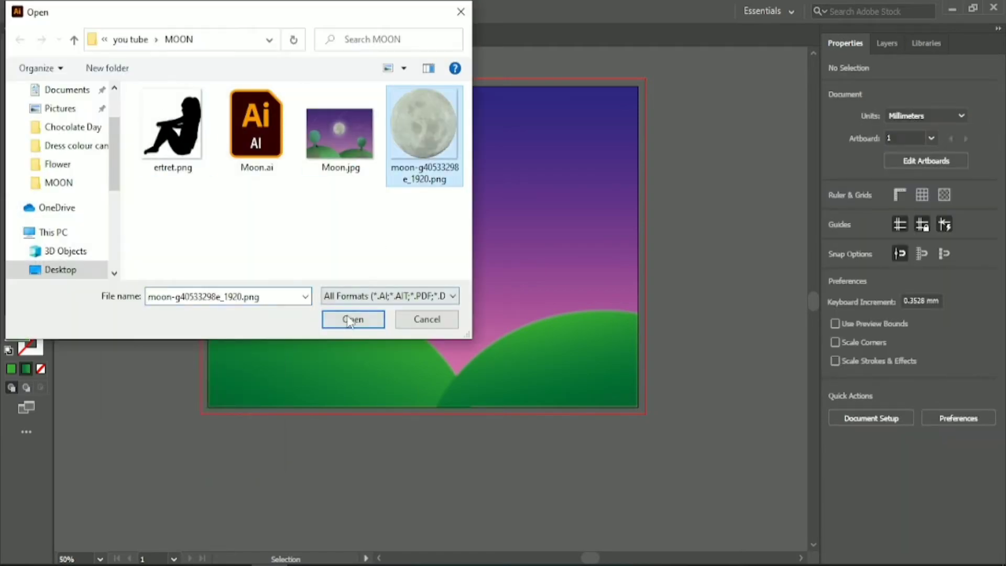
pyautogui.click(349, 317)
pyautogui.moveTo(398, 363); pyautogui.dragTo(453, 364)
pyautogui.scroll(-4, 483, 307)
pyautogui.moveTo(604, 181); pyautogui.dragTo(398, 277)
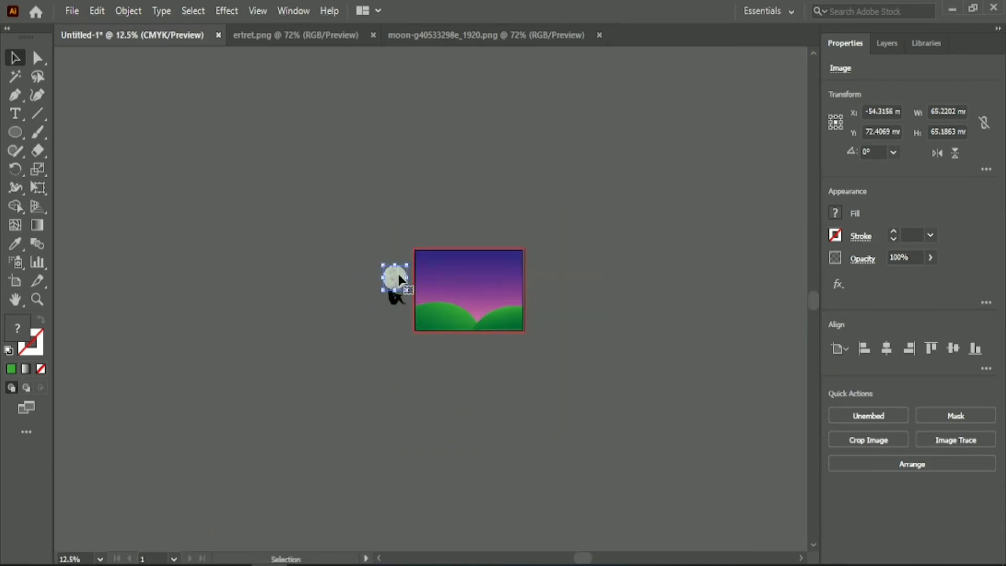
# Scale the moon down a little more and park it outside the artboard's right edge
pyautogui.scroll(2, 404, 354)
pyautogui.scroll(5, 466, 435)
pyautogui.scroll(7, 383, 398)
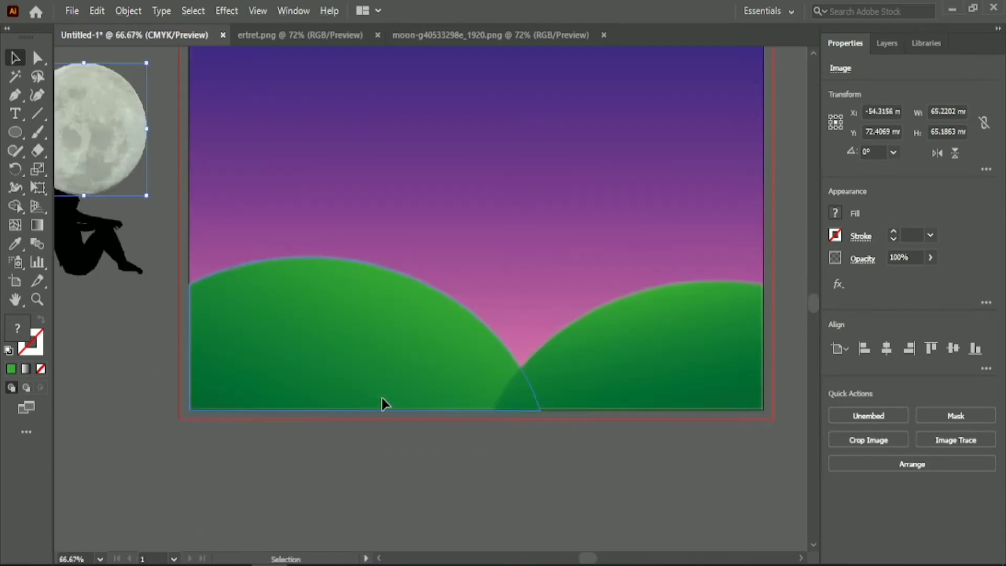
pyautogui.moveTo(113, 208); pyautogui.dragTo(123, 100)
pyautogui.scroll(-1, 129, 101)
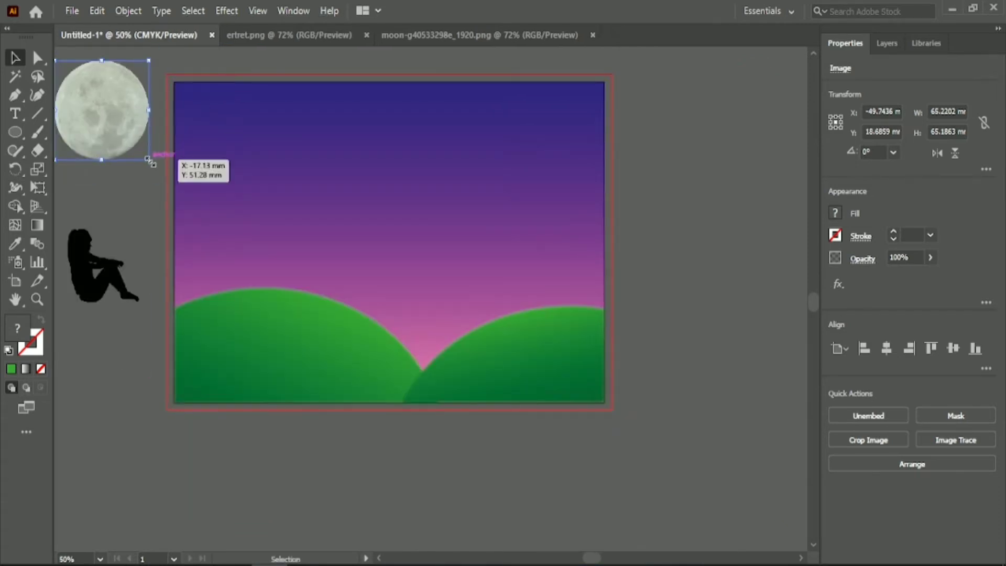
pyautogui.moveTo(150, 160); pyautogui.dragTo(130, 141)
pyautogui.moveTo(89, 102); pyautogui.dragTo(760, 159)
pyautogui.click(717, 304)
# Draw a small star about 6 mm wide outside the artboard, above the silhouette
pyautogui.moveTo(17, 136); pyautogui.dragTo(78, 205)
pyautogui.moveTo(104, 111); pyautogui.dragTo(107, 112)
pyautogui.click(15, 58)
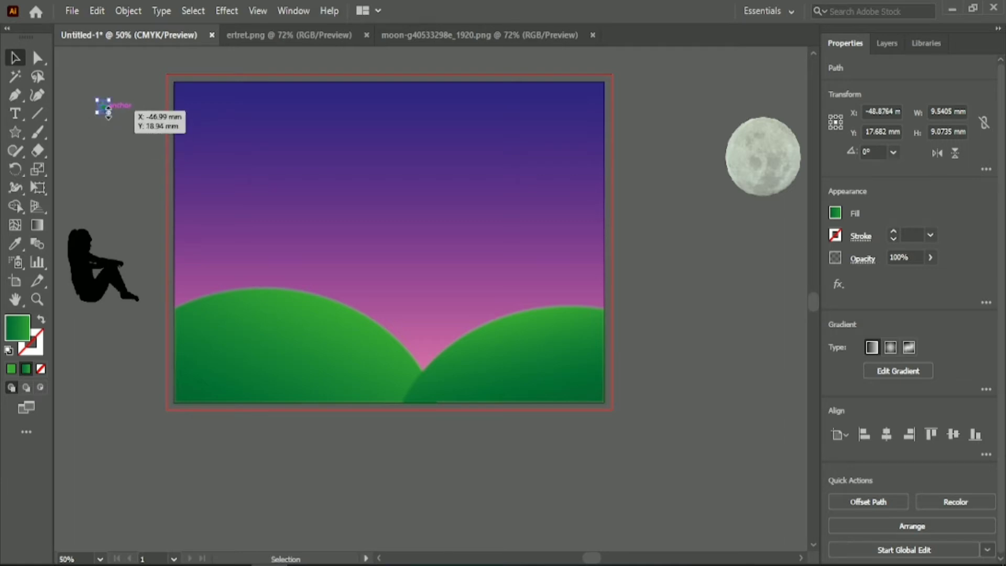
# Fill the small star with white and set its opacity to 97%
pyautogui.click(834, 216)
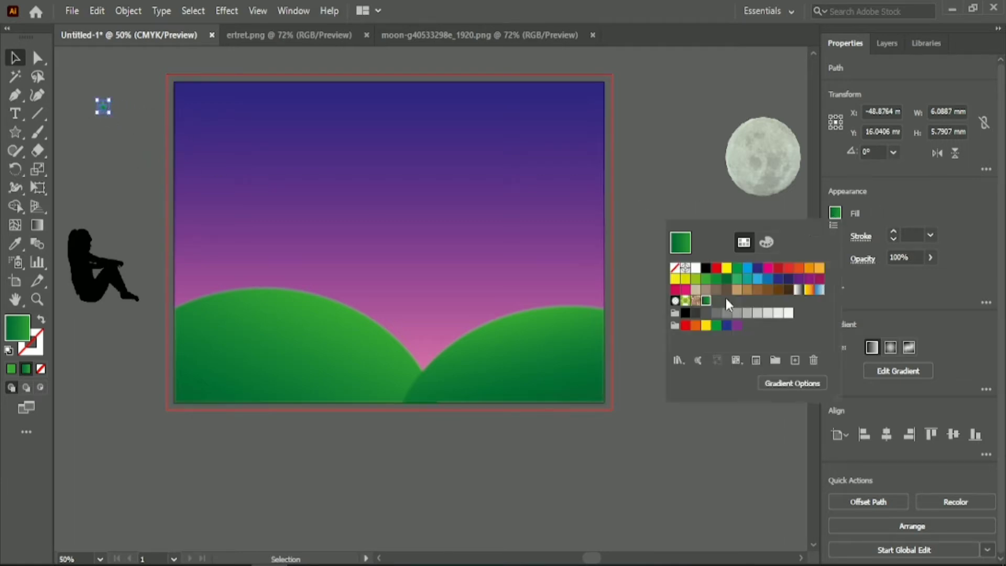
pyautogui.click(693, 269)
pyautogui.click(666, 144)
pyautogui.click(916, 256)
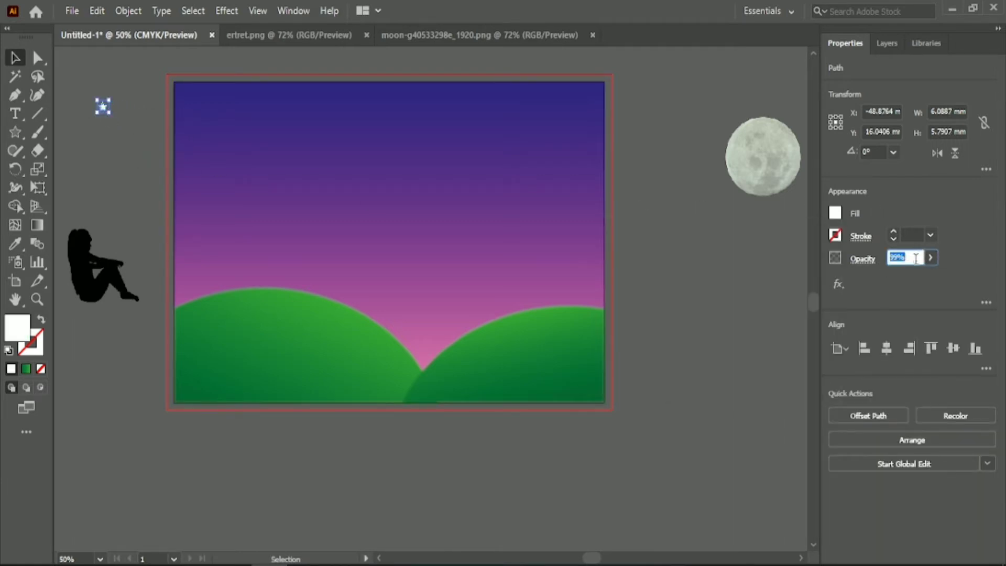
pyautogui.click(654, 172)
pyautogui.click(103, 107)
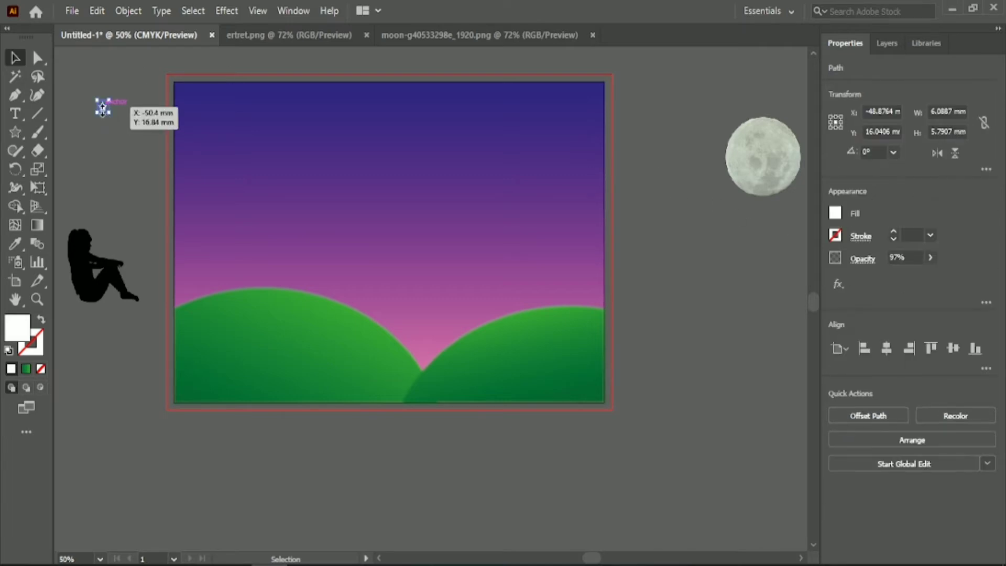
# Create a scatter brush named "star bras" from the small white star outside the artboard
pyautogui.click(293, 10)
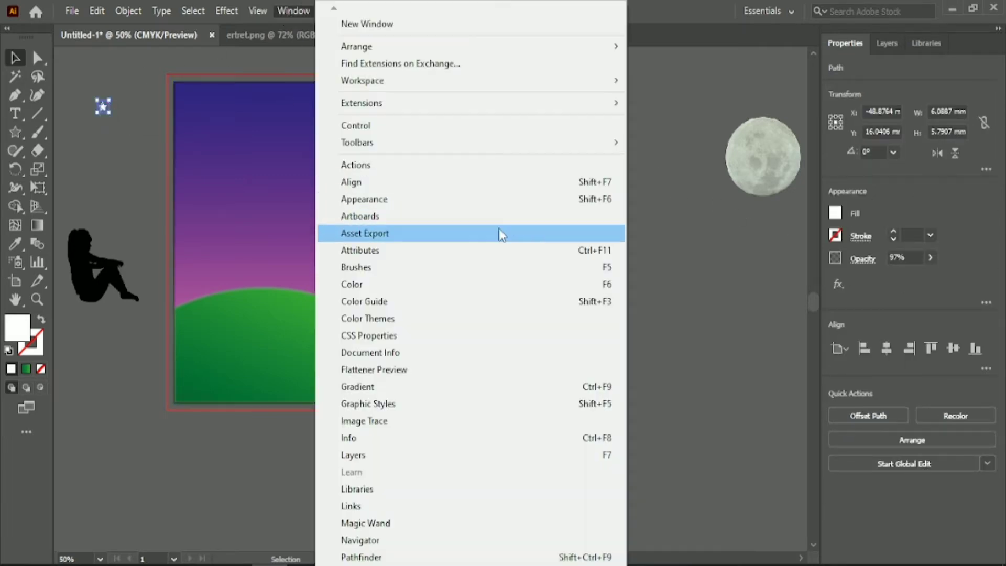
pyautogui.click(496, 268)
pyautogui.click(701, 261)
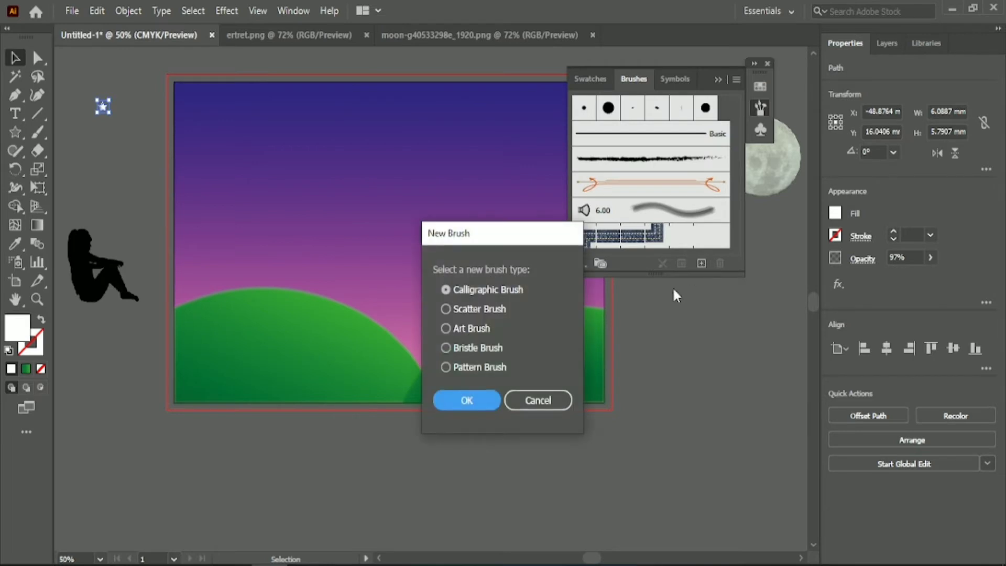
pyautogui.click(485, 309)
pyautogui.click(465, 399)
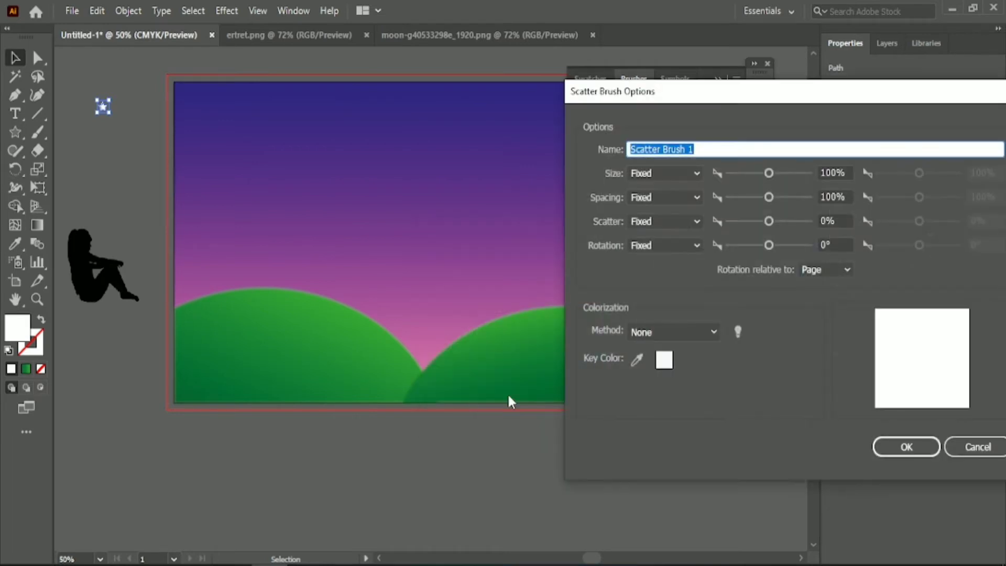
pyautogui.press('BackSpace')
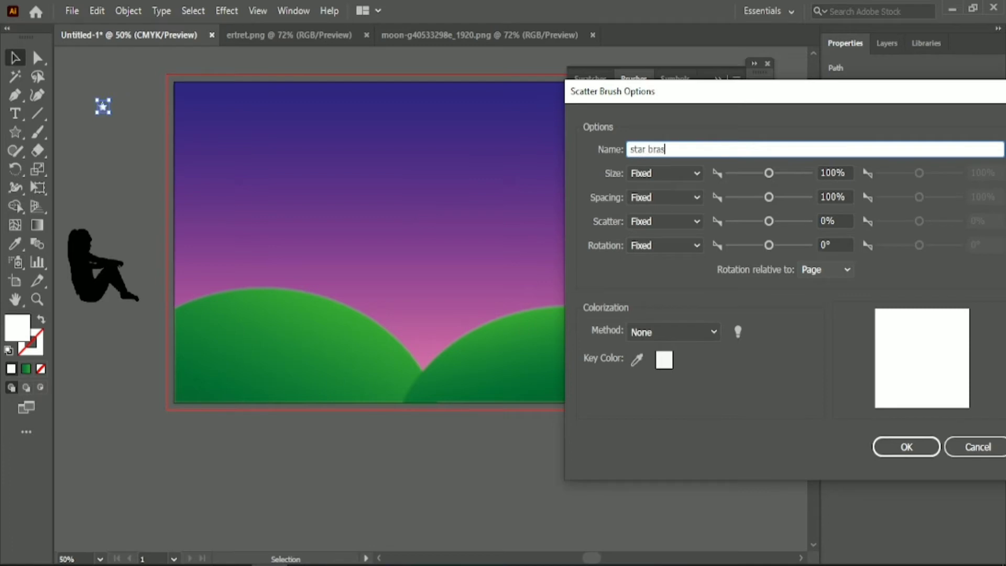
pyautogui.click(906, 447)
pyautogui.click(99, 181)
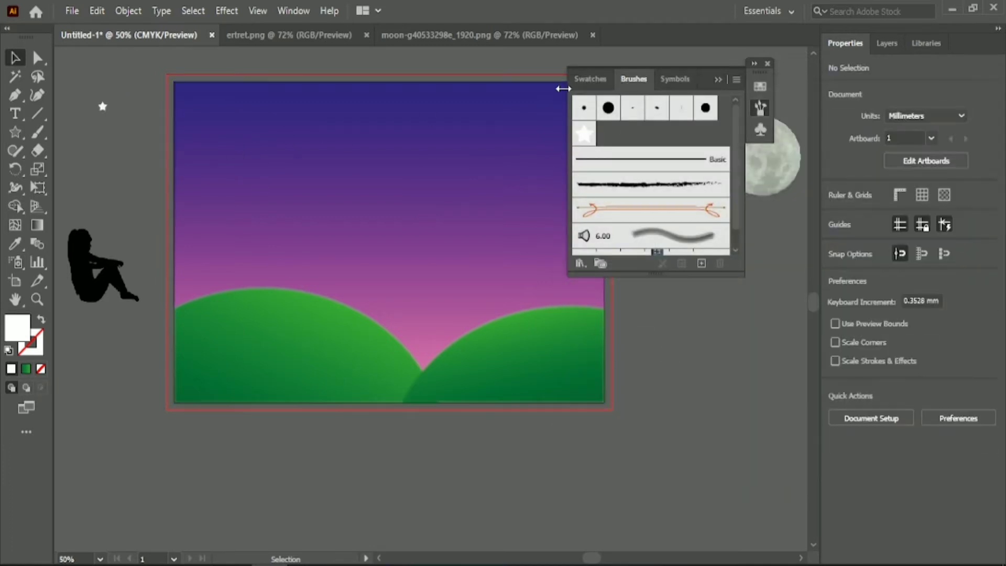
# Paint one continuous winding stroke back and forth across the sky with the star brush
pyautogui.moveTo(726, 78); pyautogui.dragTo(782, 165)
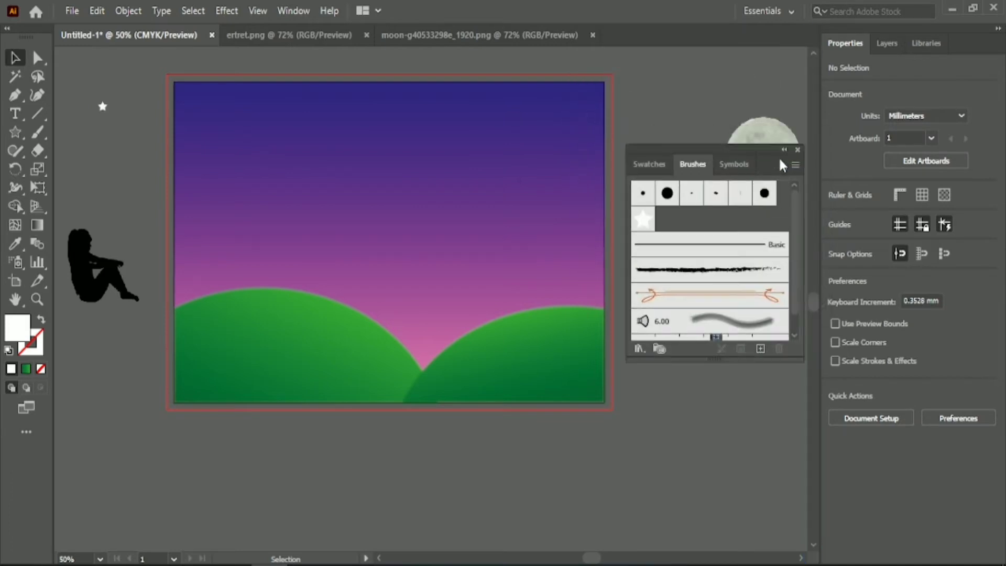
pyautogui.scroll(2, 624, 487)
pyautogui.click(37, 132)
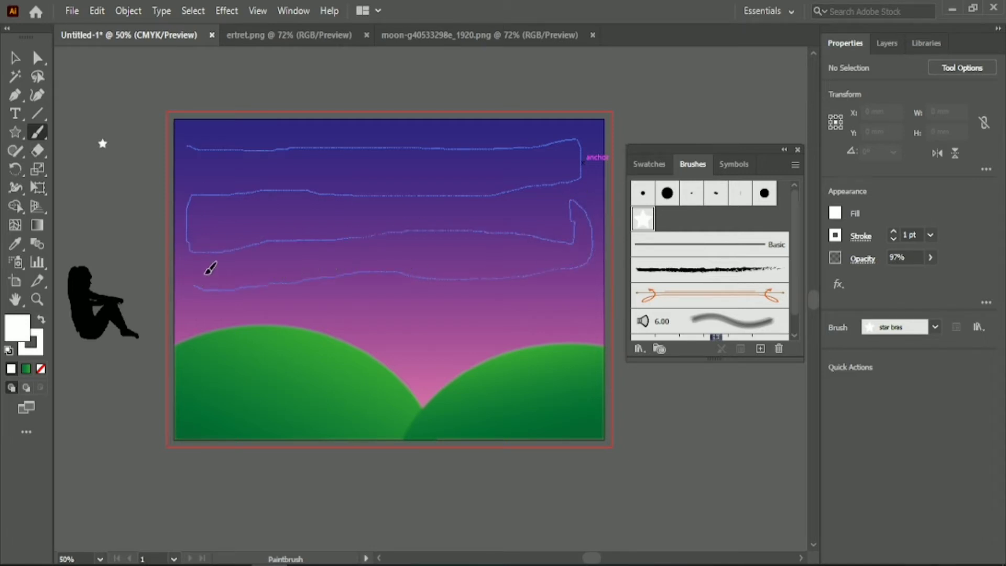
pyautogui.press('v')
# Set the star brush's size, spacing and scatter to Random
pyautogui.doubleClick(645, 222)
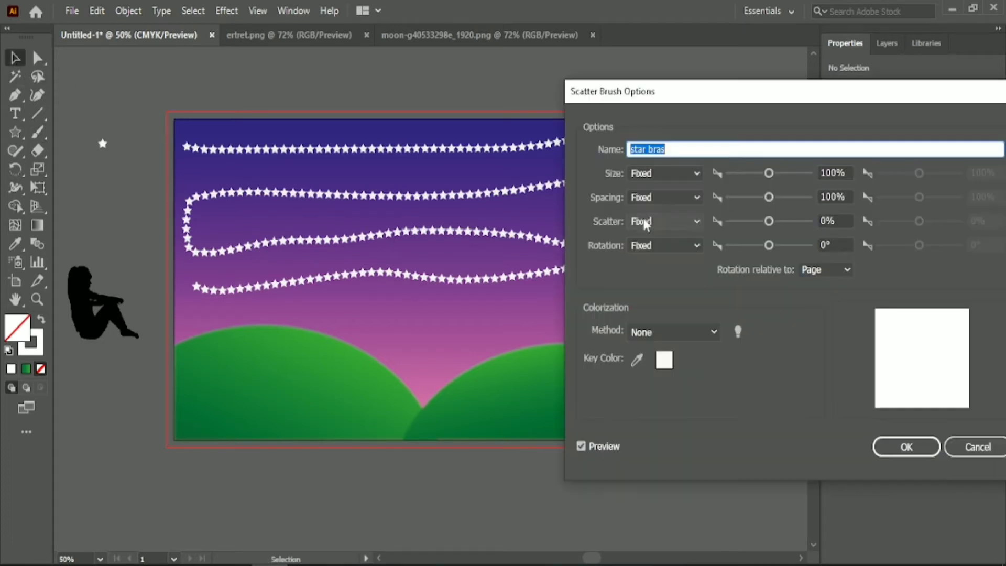
pyautogui.moveTo(768, 174); pyautogui.dragTo(750, 173)
pyautogui.click(675, 178)
pyautogui.click(670, 205)
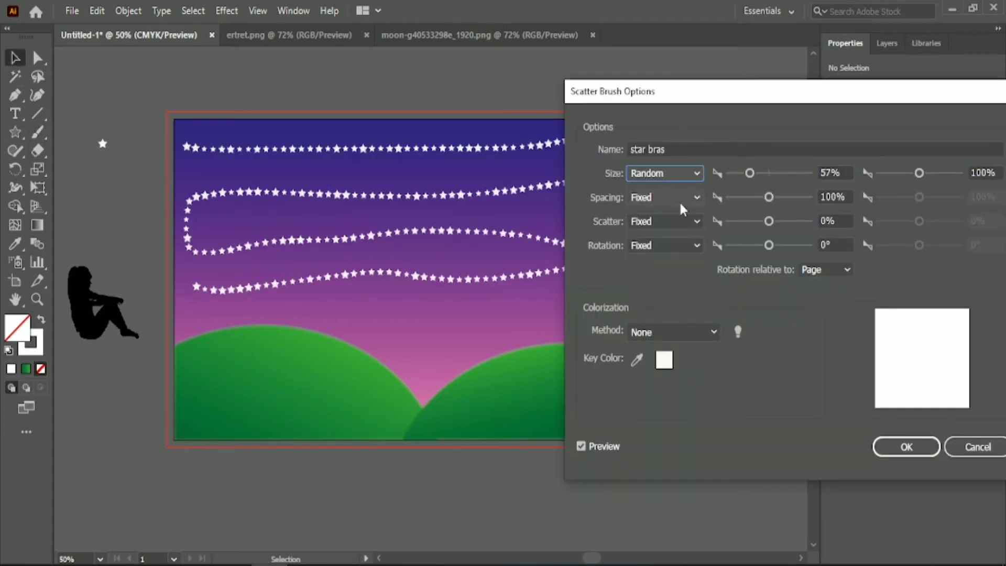
pyautogui.click(673, 197)
pyautogui.click(665, 229)
pyautogui.click(673, 221)
pyautogui.click(660, 253)
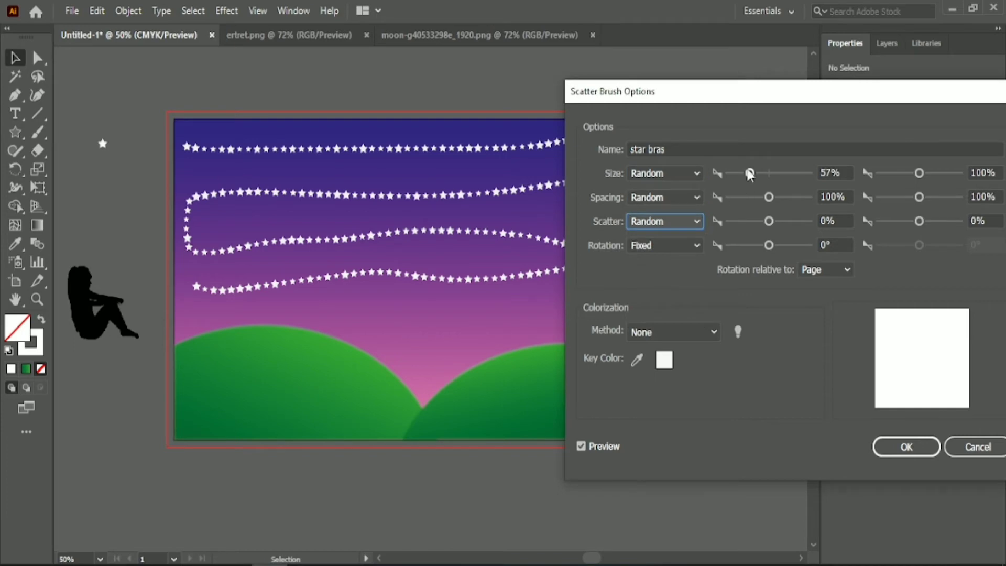
# Set the star brush's size to 44% and 34%, spacing to 203% and 52%, widen the scatter both ways, and apply it to existing strokes
pyautogui.moveTo(749, 173); pyautogui.dragTo(736, 173)
pyautogui.moveTo(919, 173); pyautogui.dragTo(886, 173)
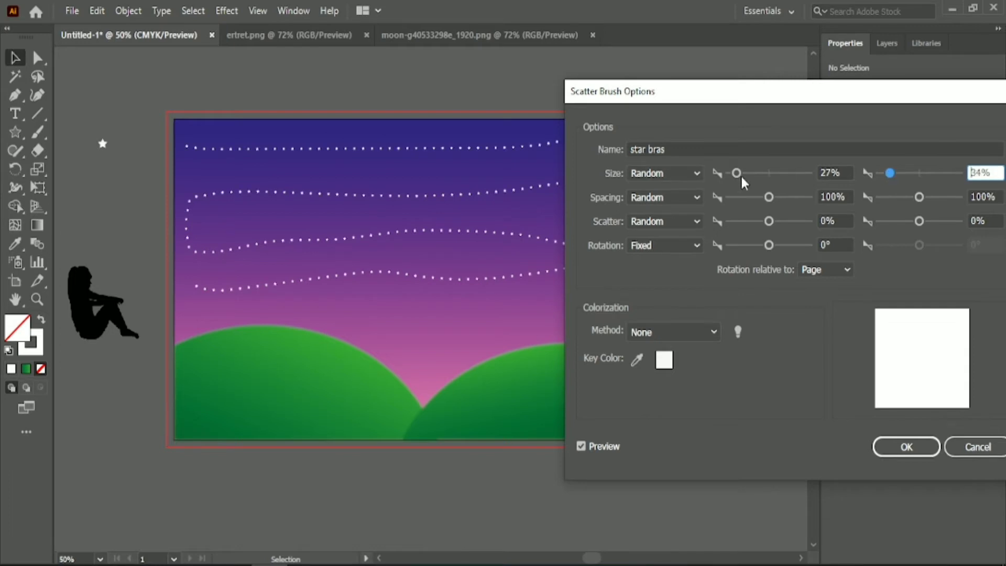
pyautogui.moveTo(737, 173); pyautogui.dragTo(790, 223)
pyautogui.click(769, 221)
pyautogui.moveTo(918, 198); pyautogui.dragTo(903, 225)
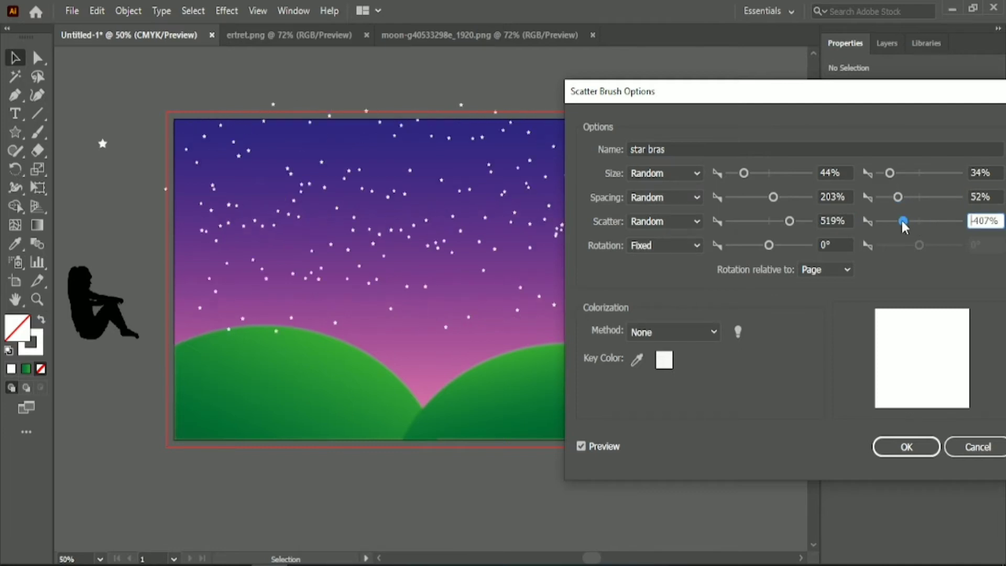
pyautogui.moveTo(785, 226)
pyautogui.mouseDown()
pyautogui.moveTo(774, 225)
pyautogui.moveTo(797, 227)
pyautogui.moveTo(788, 231)
pyautogui.mouseUp()
pyautogui.click(906, 446)
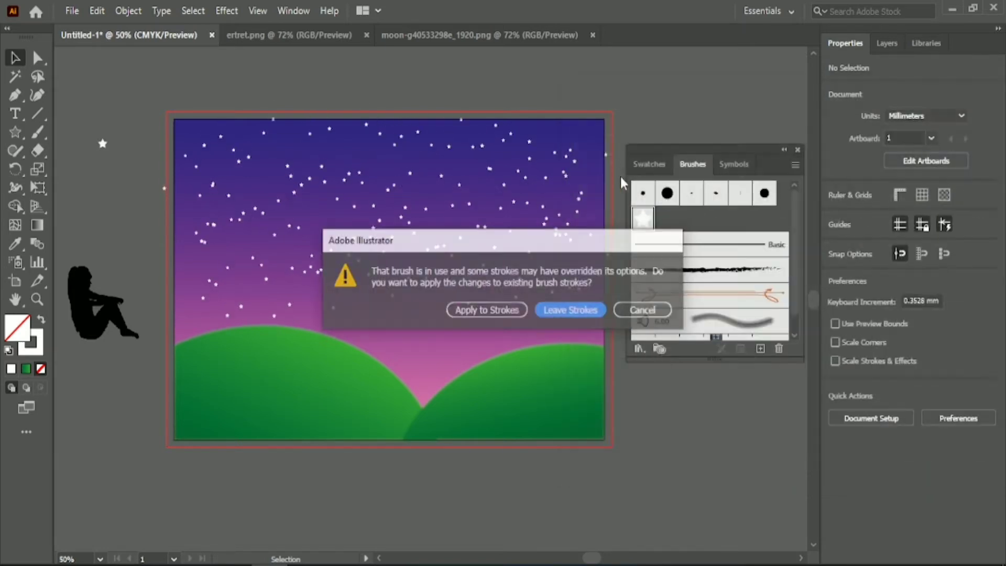
pyautogui.click(501, 313)
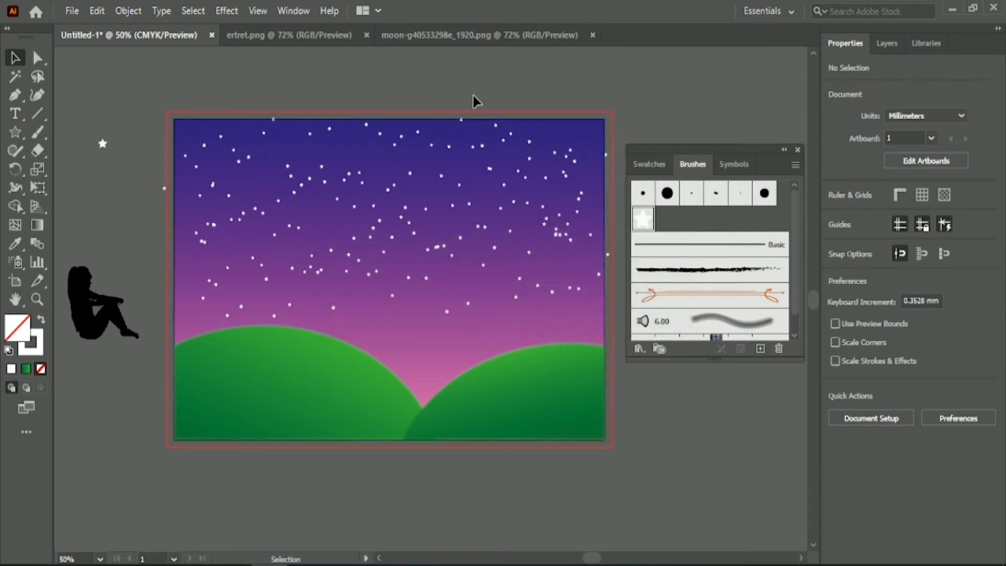
# Expand the appearance of the star stroke and ungroup it into separate stars
pyautogui.click(220, 146)
pyautogui.click(129, 10)
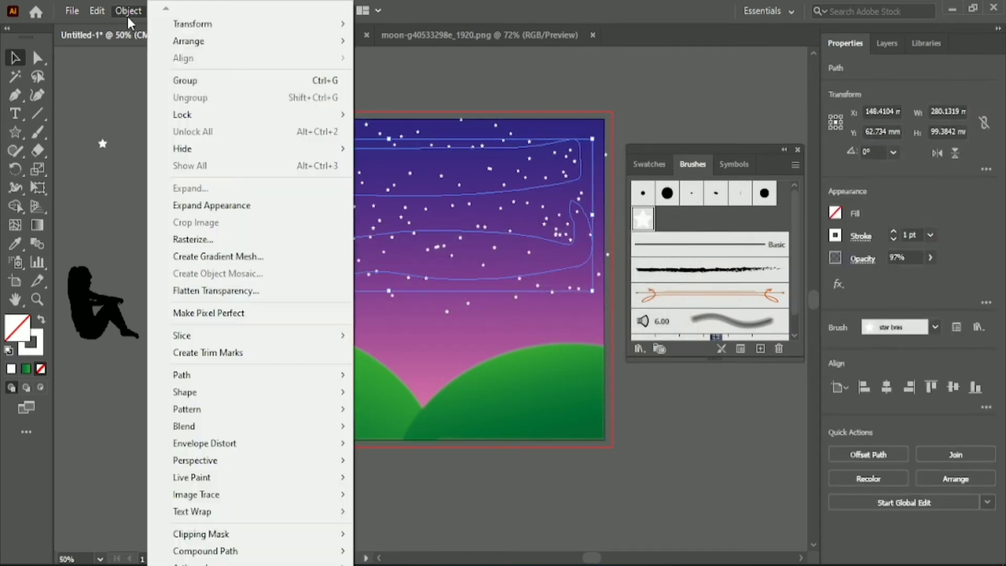
pyautogui.click(268, 208)
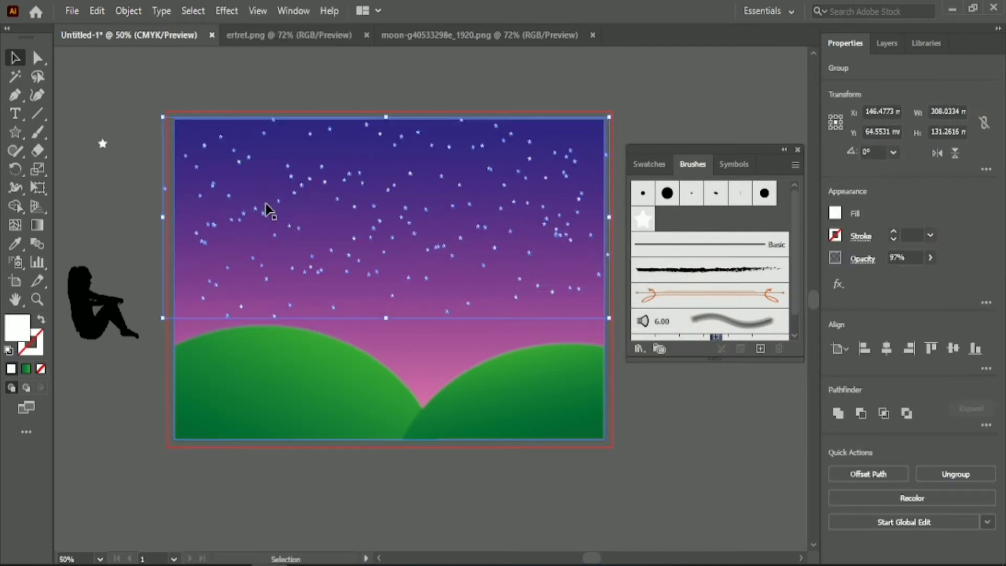
pyautogui.rightClick(330, 130)
pyautogui.click(399, 257)
pyautogui.click(397, 85)
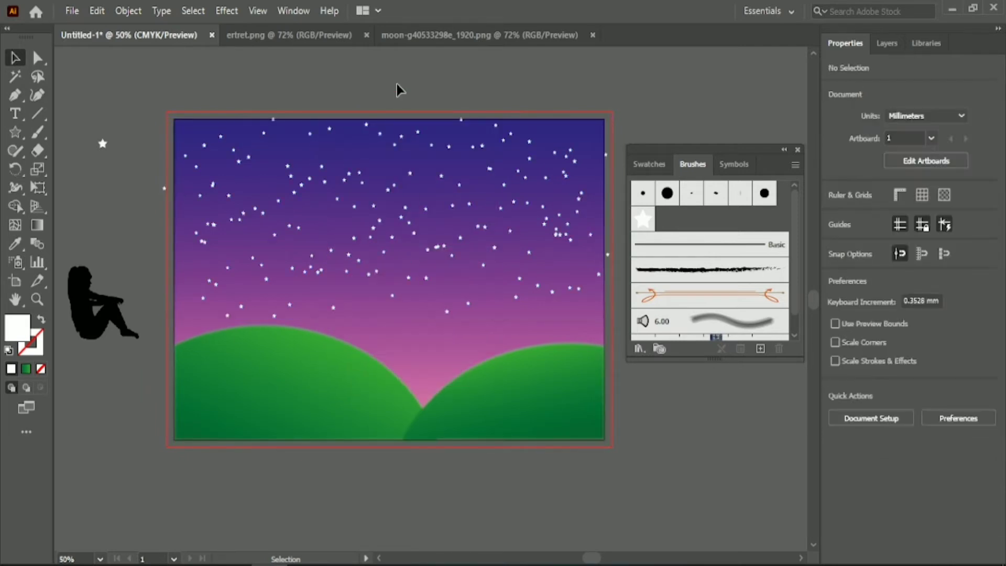
pyautogui.scroll(3, 396, 85)
pyautogui.scroll(-10, 433, 384)
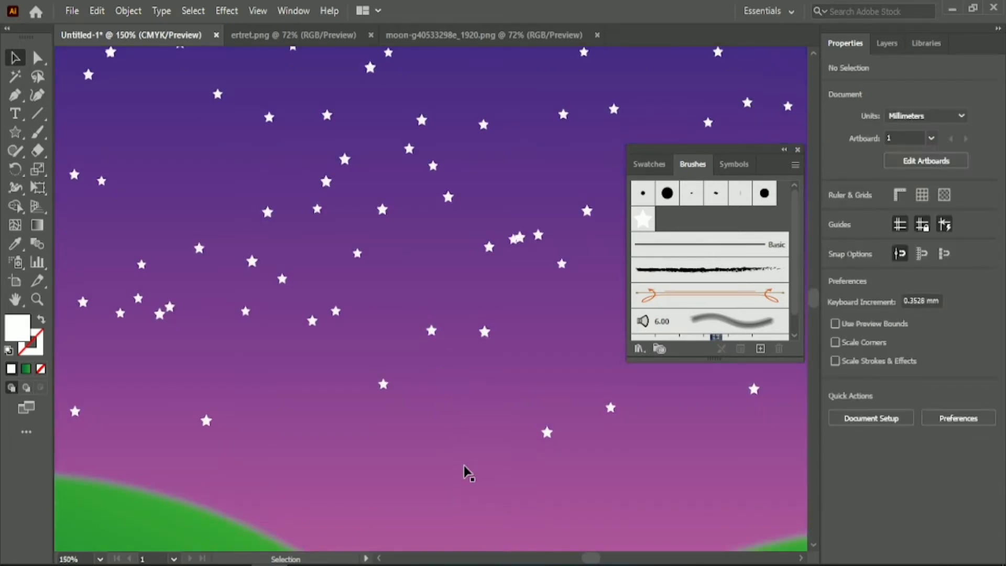
pyautogui.scroll(-1, 465, 466)
pyautogui.scroll(-1, 464, 466)
pyautogui.click(291, 443)
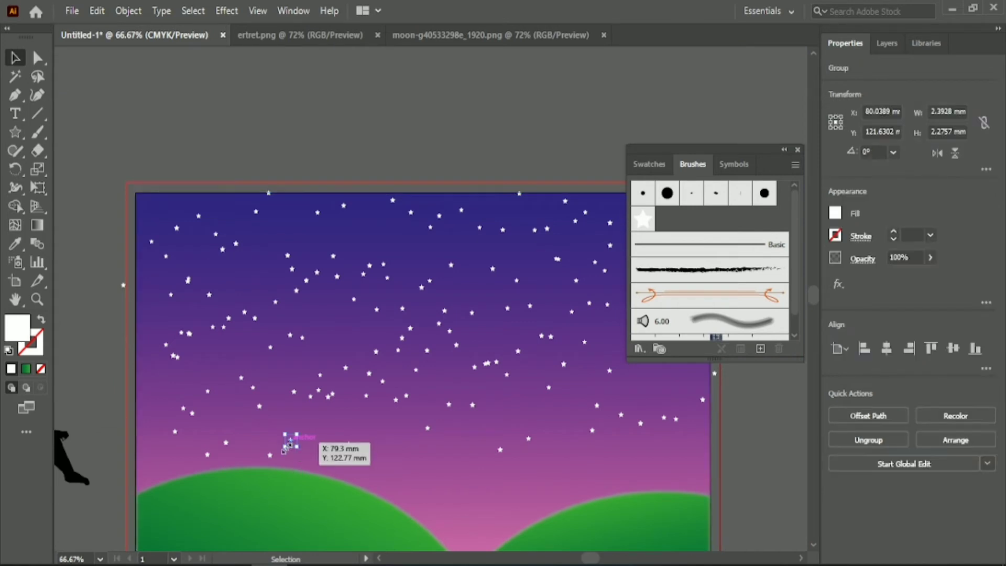
pyautogui.keyDown('shift'); pyautogui.click(272, 454); pyautogui.keyUp('shift')
pyautogui.keyDown('shift'); pyautogui.click(225, 445); pyautogui.keyUp('shift')
pyautogui.keyDown('shift'); pyautogui.click(207, 456); pyautogui.keyUp('shift')
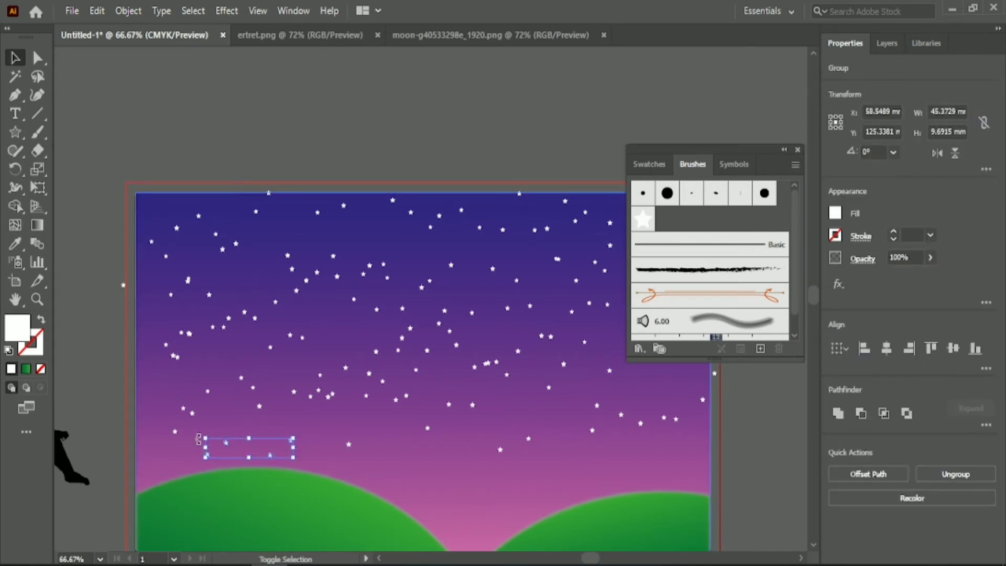
pyautogui.keyDown('shift'); pyautogui.click(170, 429); pyautogui.keyUp('shift')
pyautogui.click(319, 149)
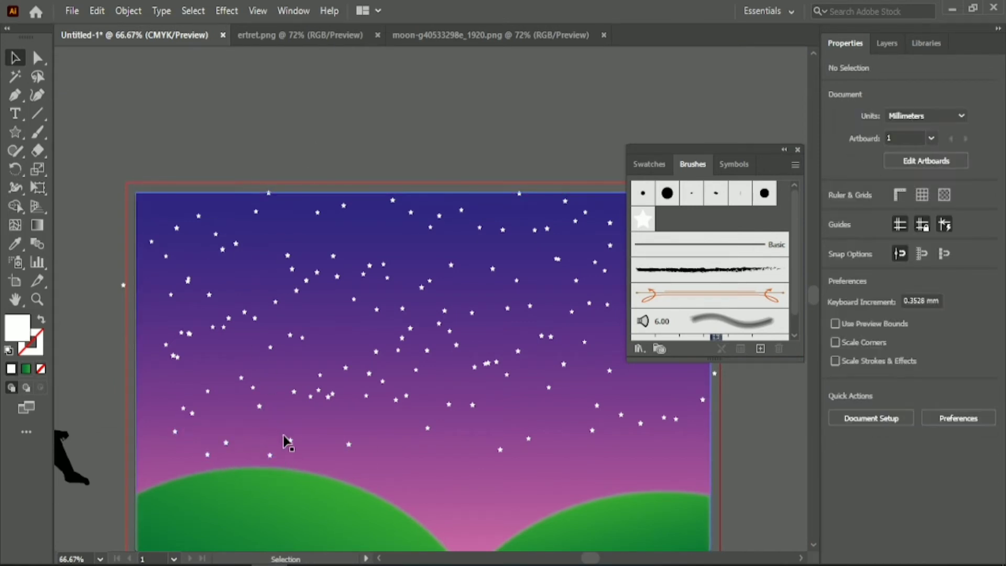
# Delete the lowest stray stars one by one, from above the left hill across to above the right hill
pyautogui.click(291, 442)
pyautogui.press('Delete')
pyautogui.click(349, 445)
pyautogui.press('Delete')
pyautogui.click(431, 430)
pyautogui.press('Delete')
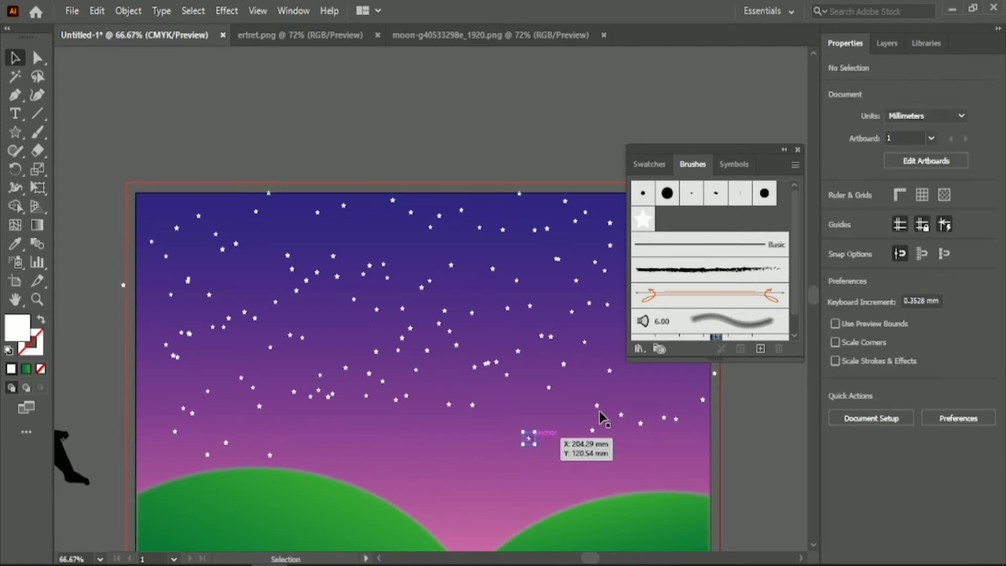
pyautogui.click(597, 406)
pyautogui.press('Delete')
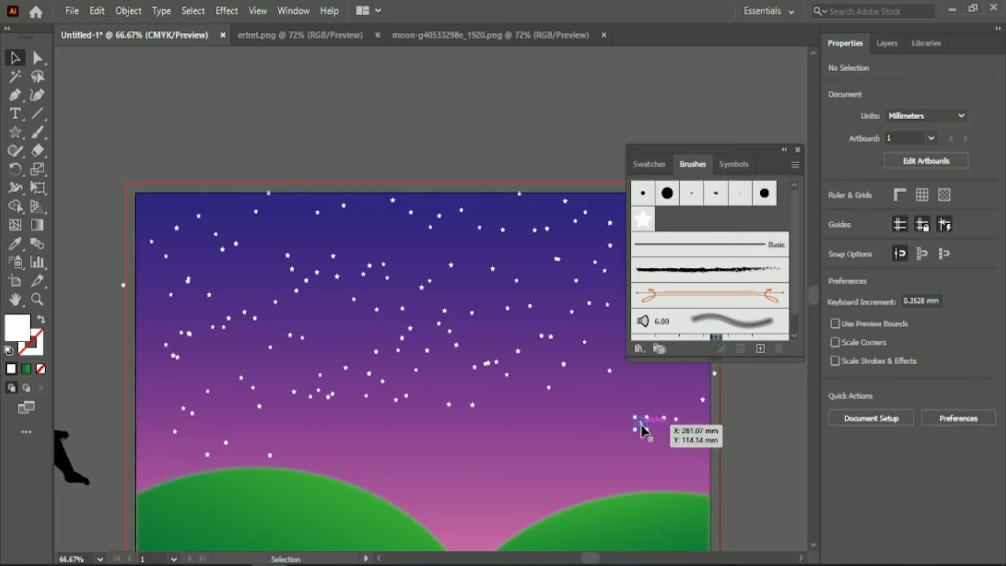
# Relocate a star from above the left hill to the right part of the sky and thin out the cluster there
pyautogui.moveTo(270, 457); pyautogui.dragTo(667, 374)
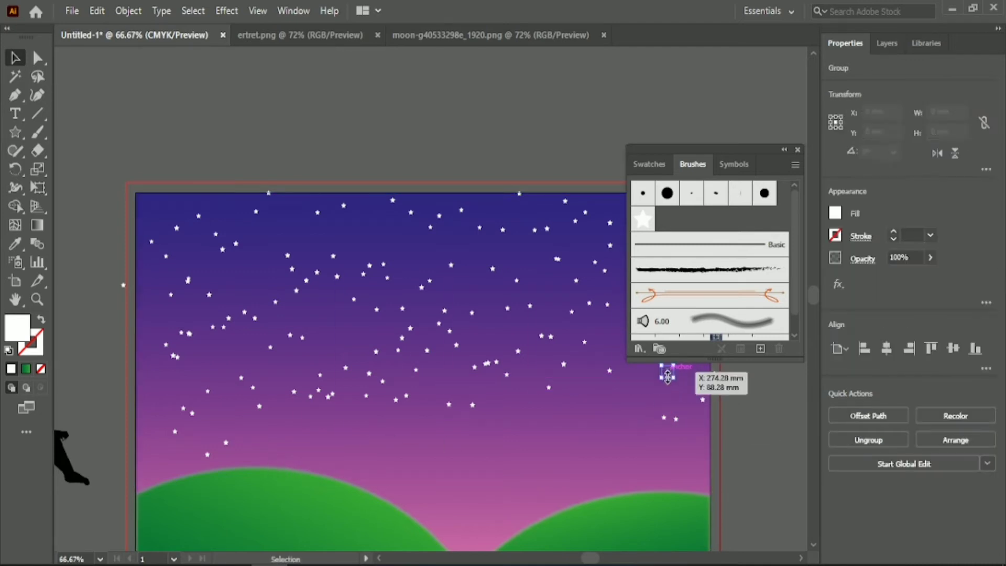
pyautogui.moveTo(771, 151); pyautogui.dragTo(778, 77)
pyautogui.click(759, 369)
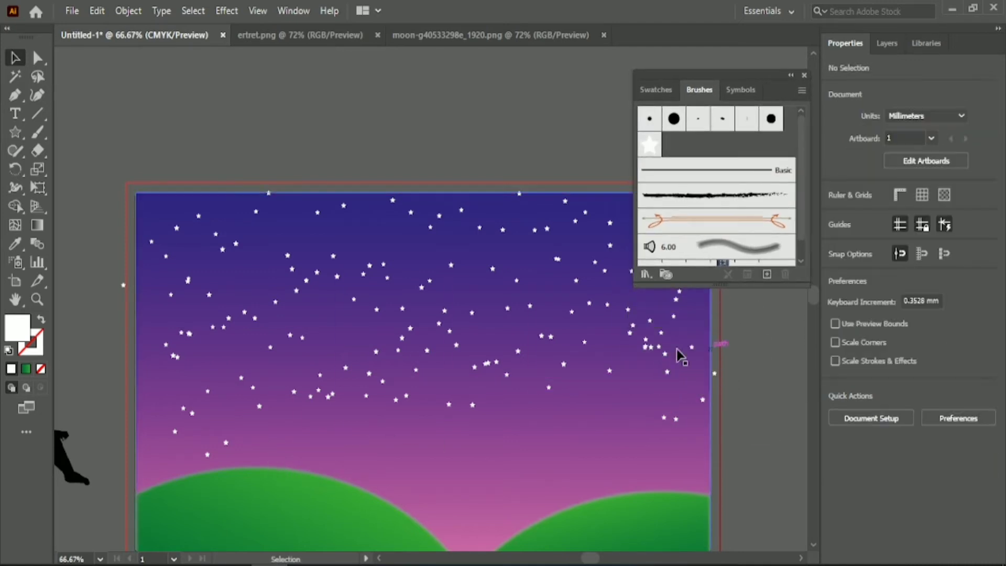
pyautogui.moveTo(648, 346)
pyautogui.mouseDown()
pyautogui.moveTo(634, 371)
pyautogui.moveTo(691, 335)
pyautogui.mouseUp()
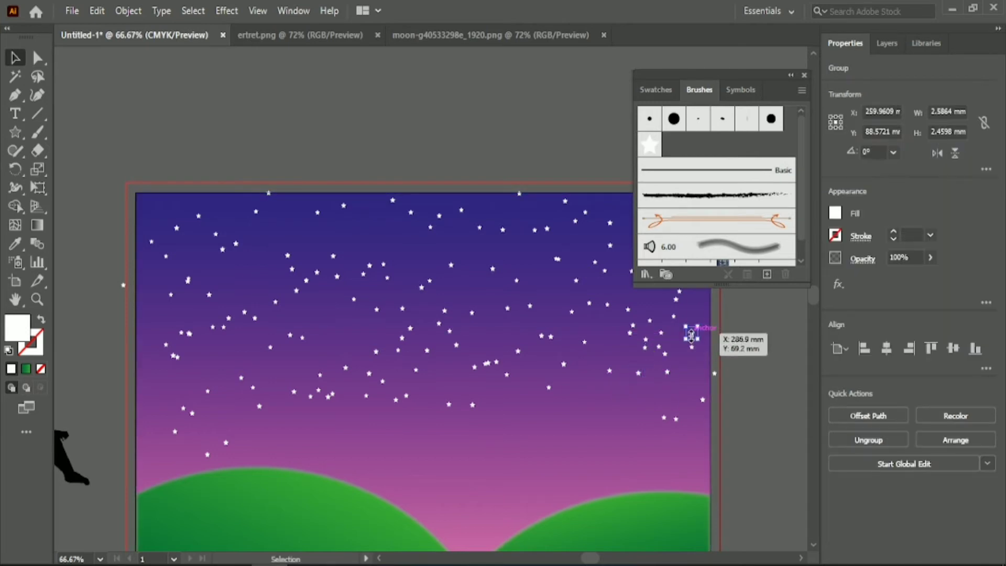
pyautogui.press('Delete')
# Delete the remaining low stars above the crest and left slope of the left hill
pyautogui.click(225, 445)
pyautogui.press('Delete')
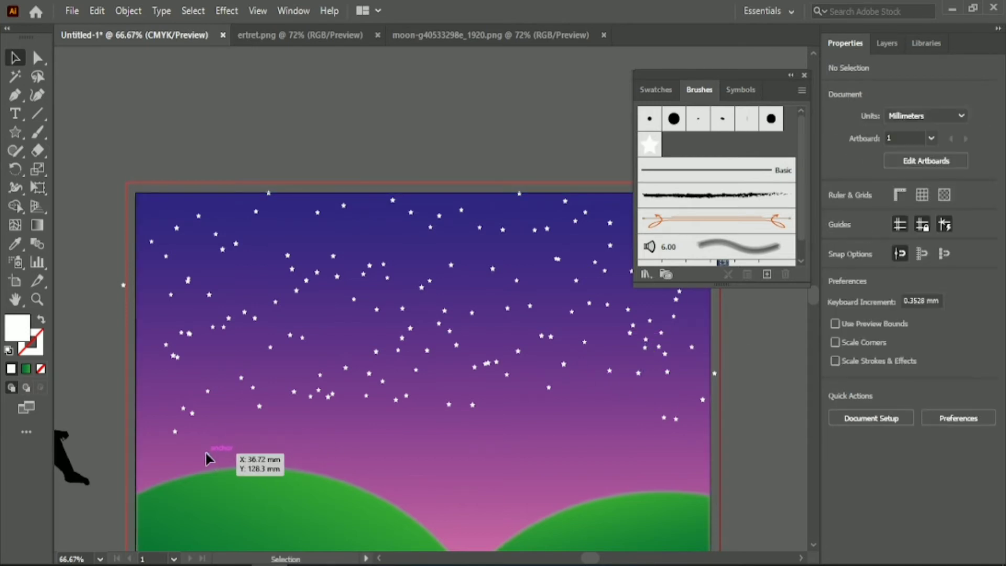
pyautogui.click(206, 454)
pyautogui.press('Delete')
pyautogui.click(183, 410)
pyautogui.press('Delete')
pyautogui.click(205, 392)
pyautogui.press('Delete')
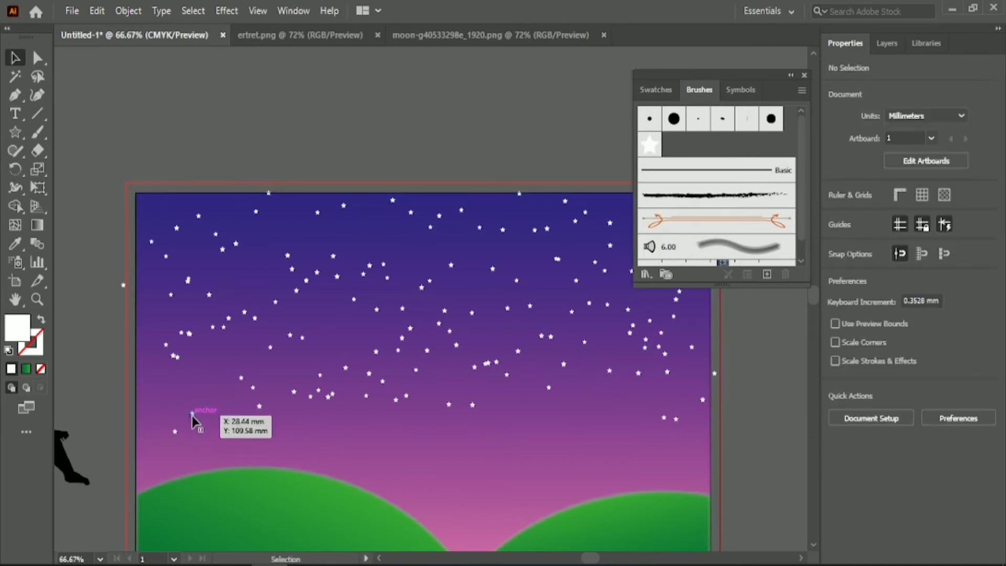
pyautogui.click(191, 414)
pyautogui.press('Delete')
pyautogui.click(174, 431)
pyautogui.press('Delete')
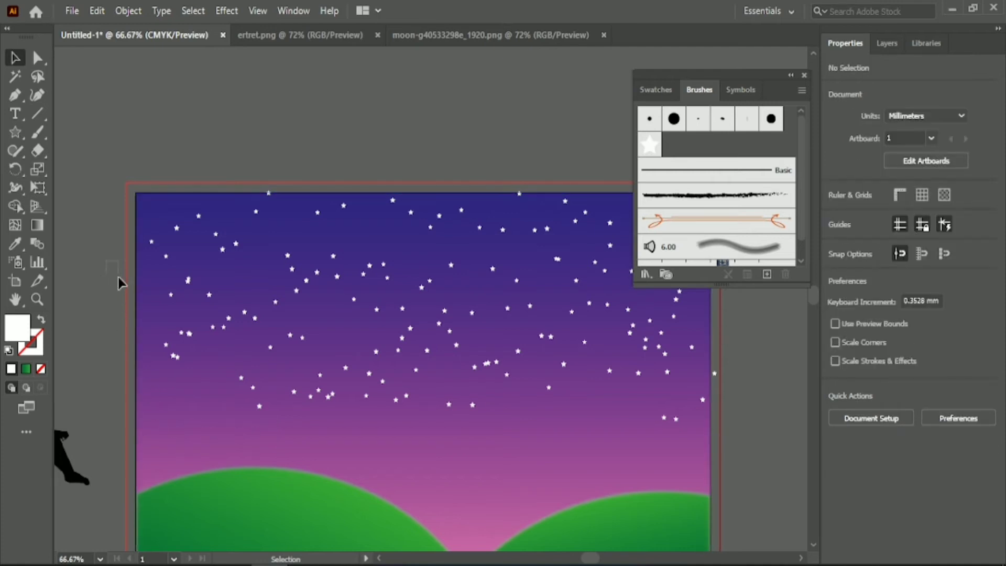
# Delete the stars that overhang the artboard's edges
pyautogui.click(268, 193)
pyautogui.press('Delete')
pyautogui.press('Delete')
pyautogui.click(714, 374)
pyautogui.press('Delete')
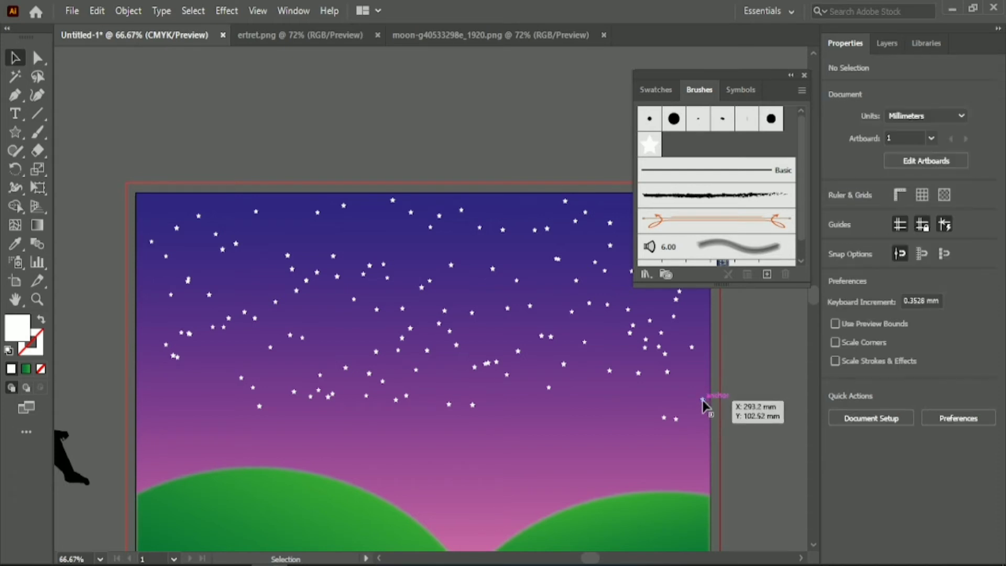
# Redistribute stars from the right edge and the crowded clusters into empty gaps in the left part of the sky
pyautogui.moveTo(703, 399); pyautogui.dragTo(257, 278)
pyautogui.moveTo(645, 347); pyautogui.dragTo(339, 332)
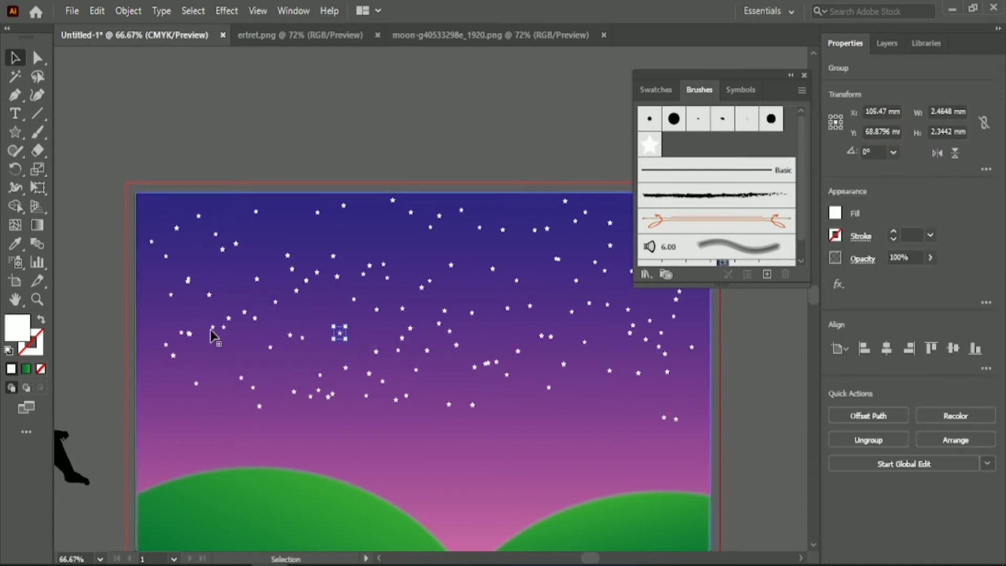
pyautogui.moveTo(188, 334); pyautogui.dragTo(147, 314)
pyautogui.click(441, 130)
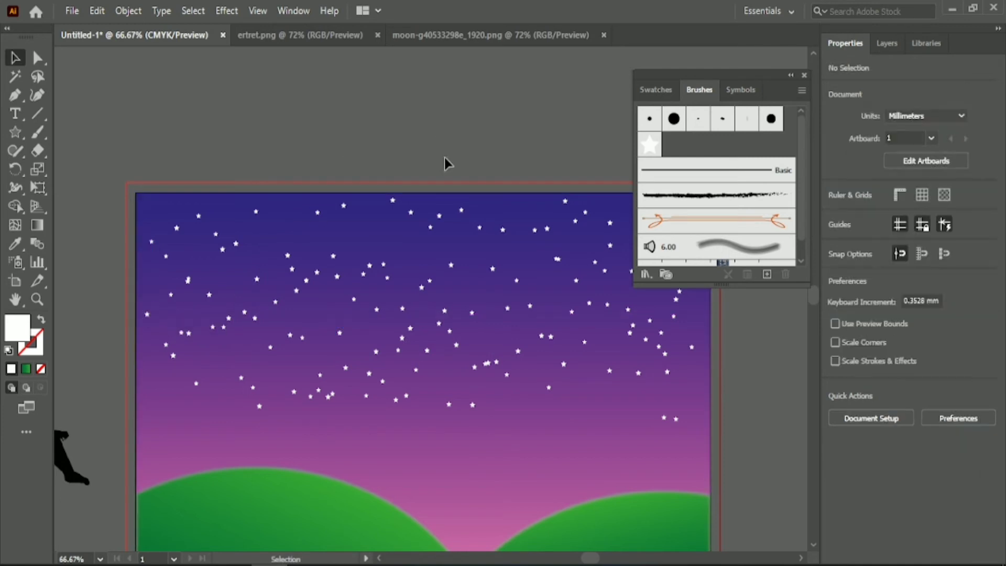
pyautogui.moveTo(487, 365); pyautogui.dragTo(149, 364)
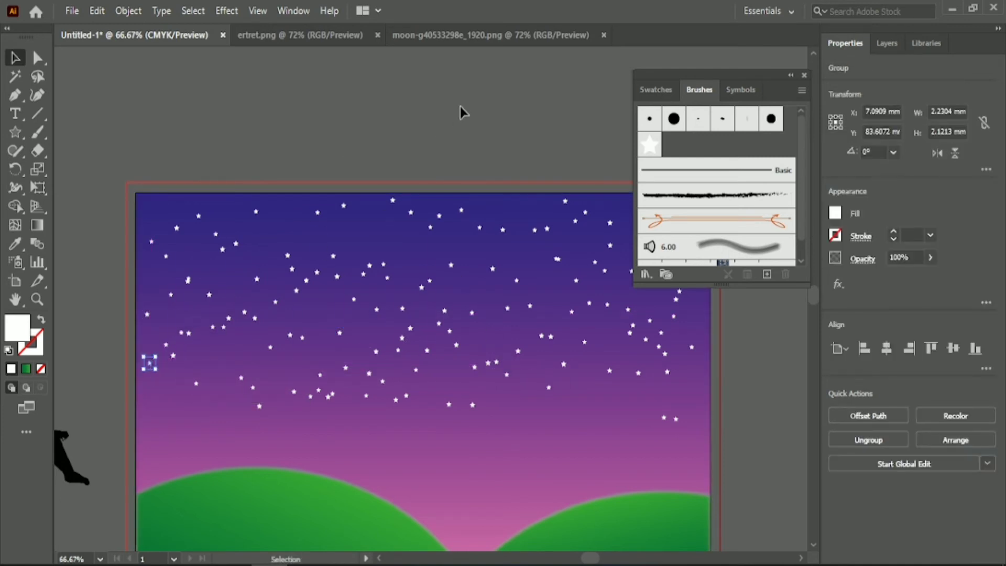
pyautogui.click(461, 107)
# Delete the three lowest stars above the left hill's crest
pyautogui.click(260, 407)
pyautogui.press('Delete')
pyautogui.click(252, 388)
pyautogui.press('Delete')
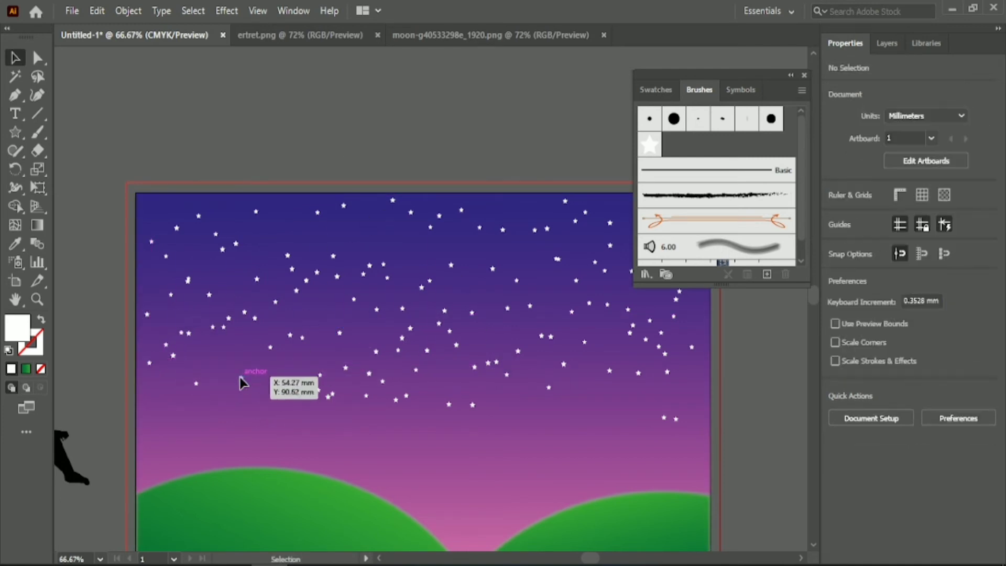
pyautogui.click(241, 378)
pyautogui.press('Delete')
# Delete four stars from the low cluster above the right slope of the left hill
pyautogui.click(293, 392)
pyautogui.press('Delete')
pyautogui.click(310, 396)
pyautogui.press('Delete')
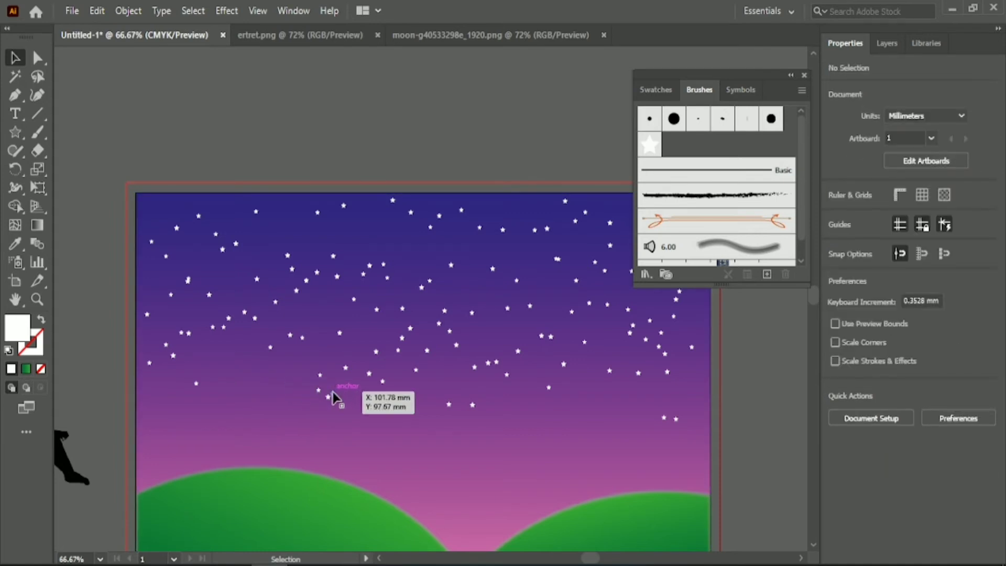
pyautogui.click(332, 394)
pyautogui.press('Delete')
pyautogui.click(328, 396)
pyautogui.press('Delete')
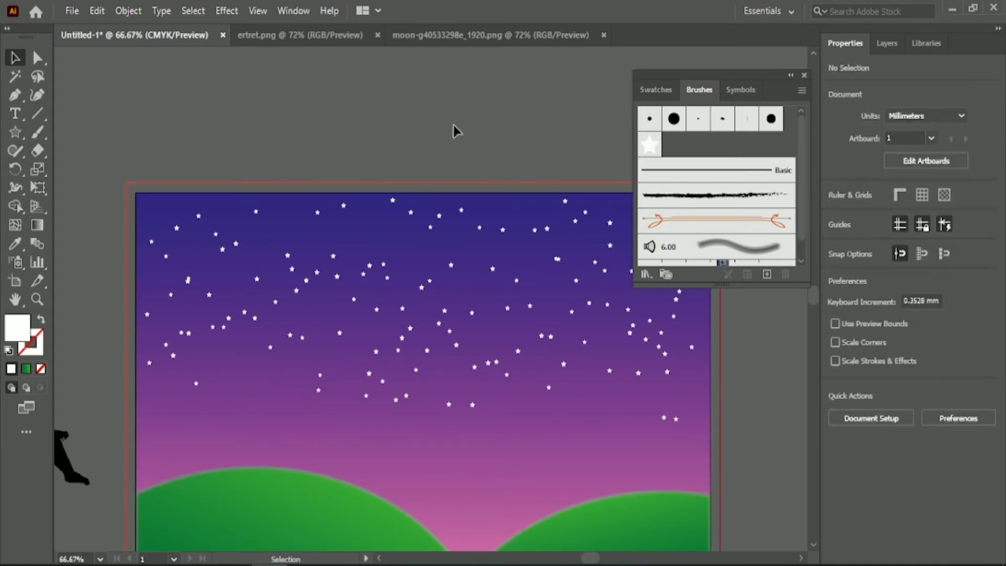
# Delete the star that overhangs the artboard's right edge
pyautogui.hotkey('ctrl', '-')
pyautogui.scroll(-1, 454, 125)
pyautogui.scroll(2, 601, 347)
pyautogui.click(584, 238)
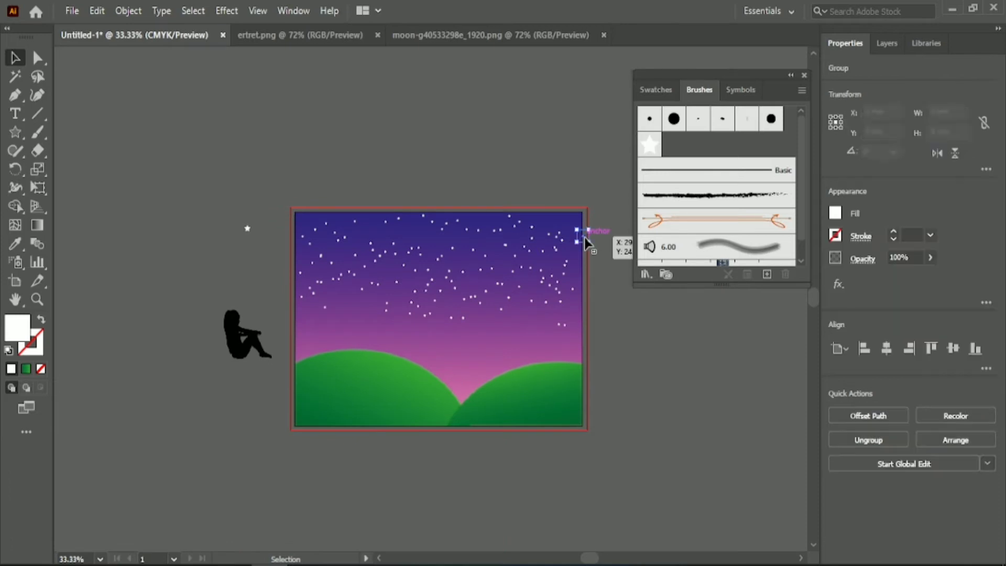
pyautogui.press('Delete')
# Move the moon image from beside the artboard into the middle of the sky and bring it to the front
pyautogui.scroll(2, 622, 297)
pyautogui.moveTo(685, 334); pyautogui.dragTo(428, 365)
pyautogui.rightClick(428, 365)
pyautogui.moveTo(516, 292)
pyautogui.click(629, 289)
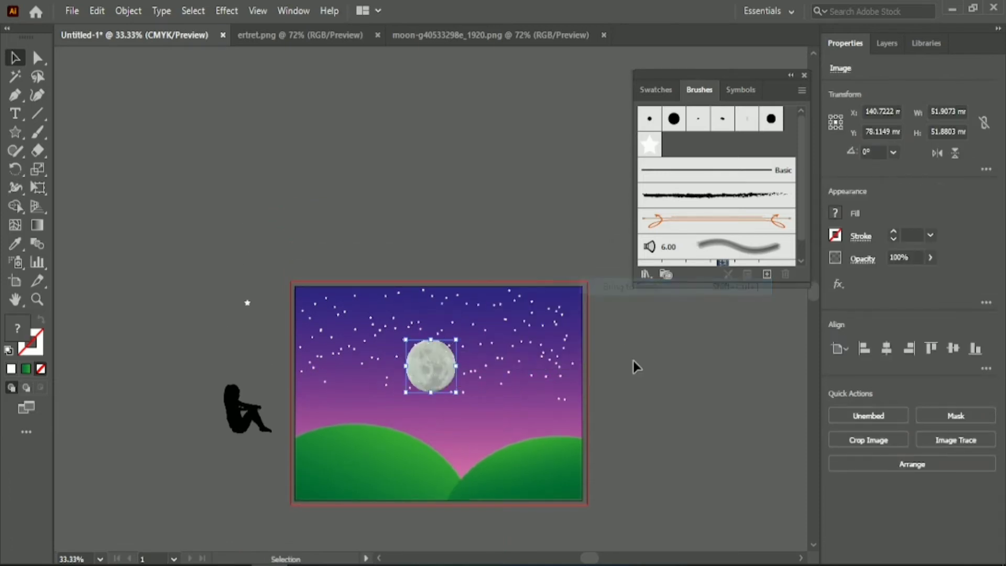
pyautogui.scroll(-2, 643, 373)
pyautogui.click(650, 380)
# Shrink the moon to about 40.6 mm wide and center it horizontally on the artboard
pyautogui.click(428, 291)
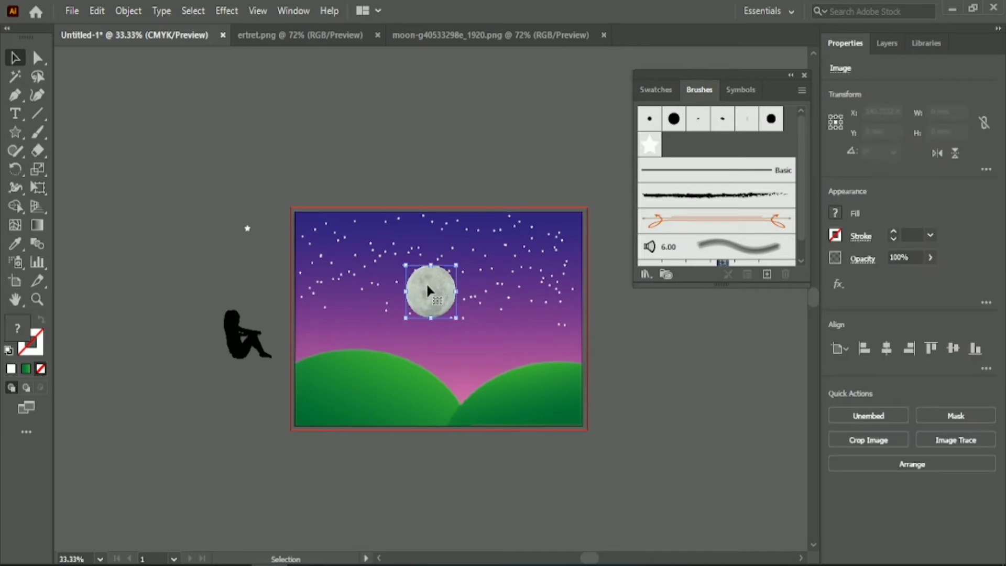
pyautogui.click(886, 348)
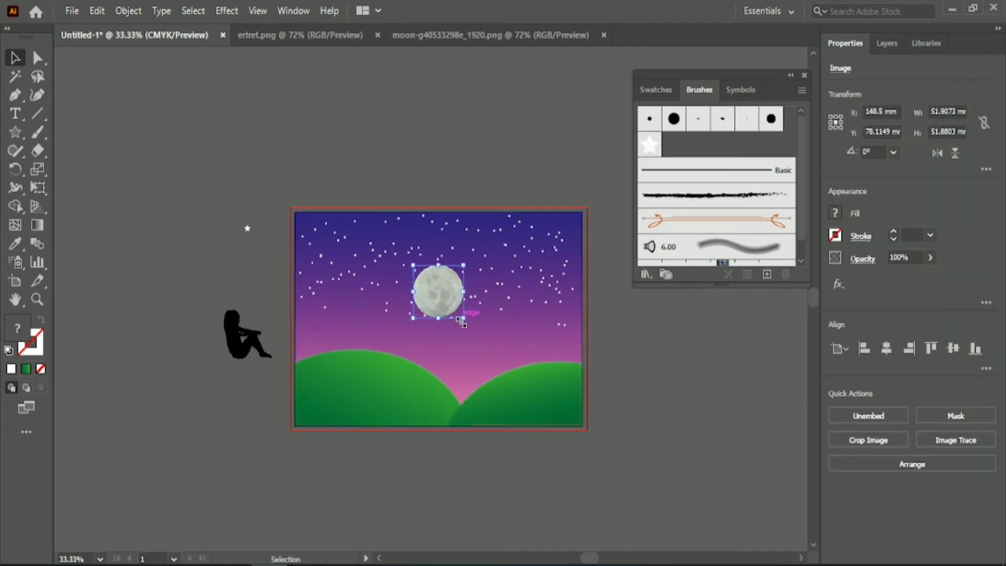
pyautogui.moveTo(463, 317); pyautogui.dragTo(455, 317)
pyautogui.click(891, 350)
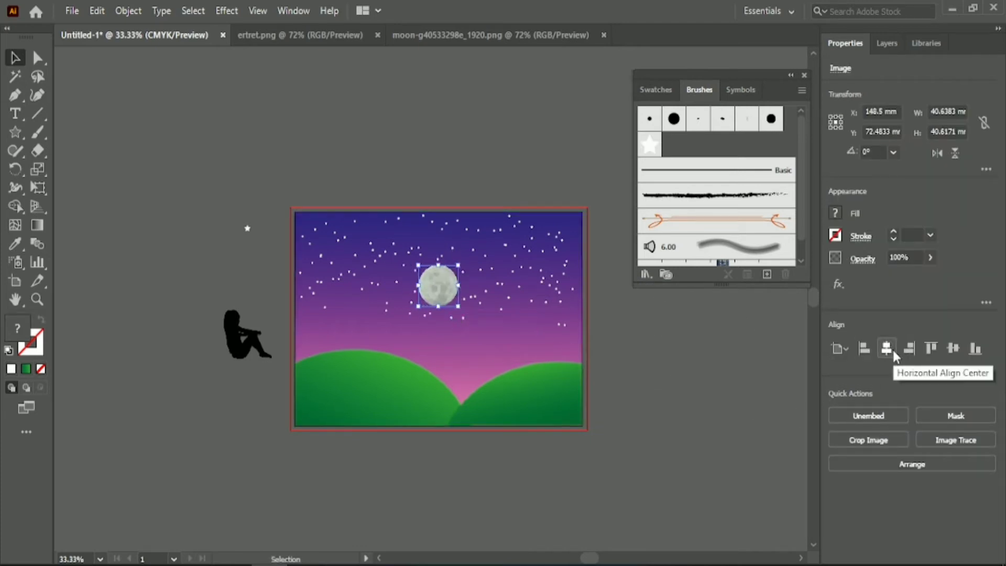
pyautogui.click(678, 326)
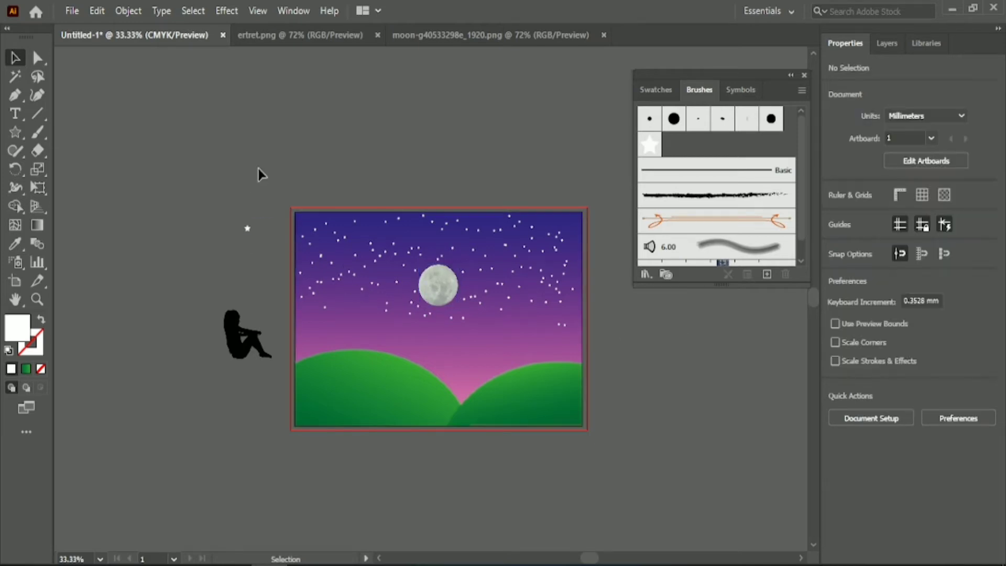
# Draw a white circle about 80 mm in diameter beside the artboard's left edge, over the silhouette
pyautogui.scroll(1, 259, 168)
pyautogui.scroll(-3, 266, 179)
pyautogui.rightClick(13, 138)
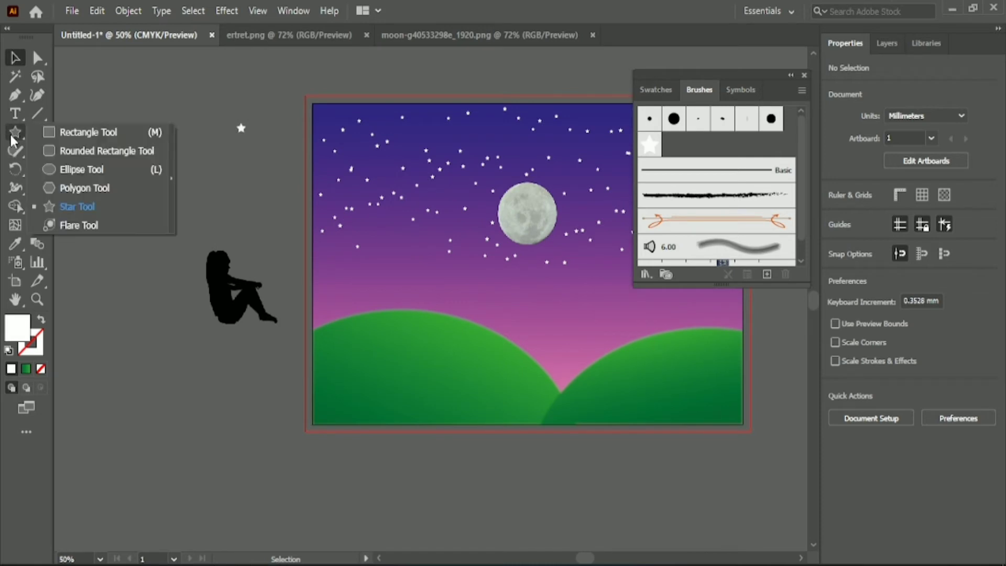
pyautogui.click(79, 168)
pyautogui.moveTo(193, 220)
pyautogui.mouseDown()
pyautogui.moveTo(304, 386)
pyautogui.moveTo(270, 341)
pyautogui.moveTo(308, 342)
pyautogui.mouseUp()
# Start a tree trunk with the Pen tool by drawing a base edge about 11 mm wide near the left hill's crest
pyautogui.scroll(-1, 106, 164)
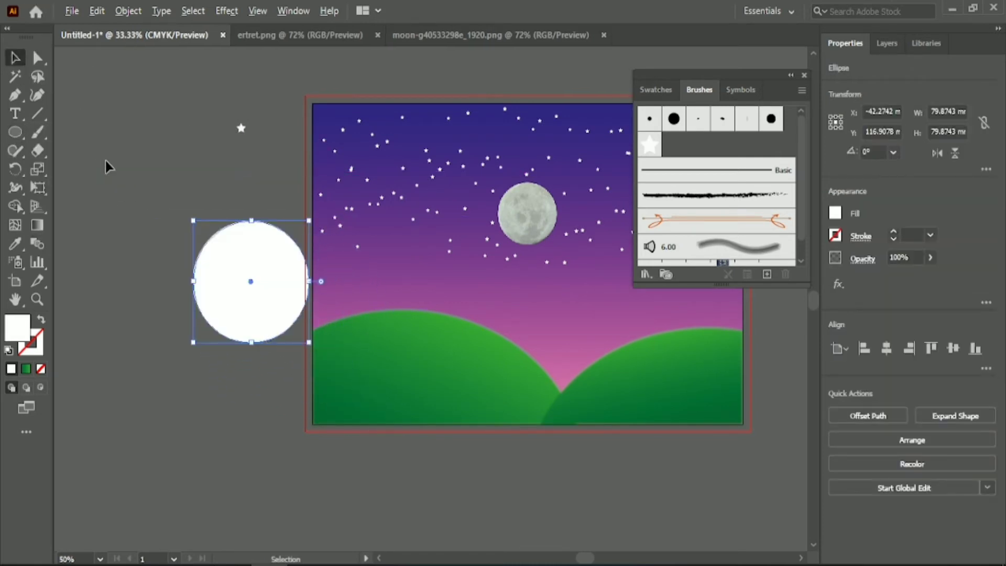
pyautogui.click(18, 99)
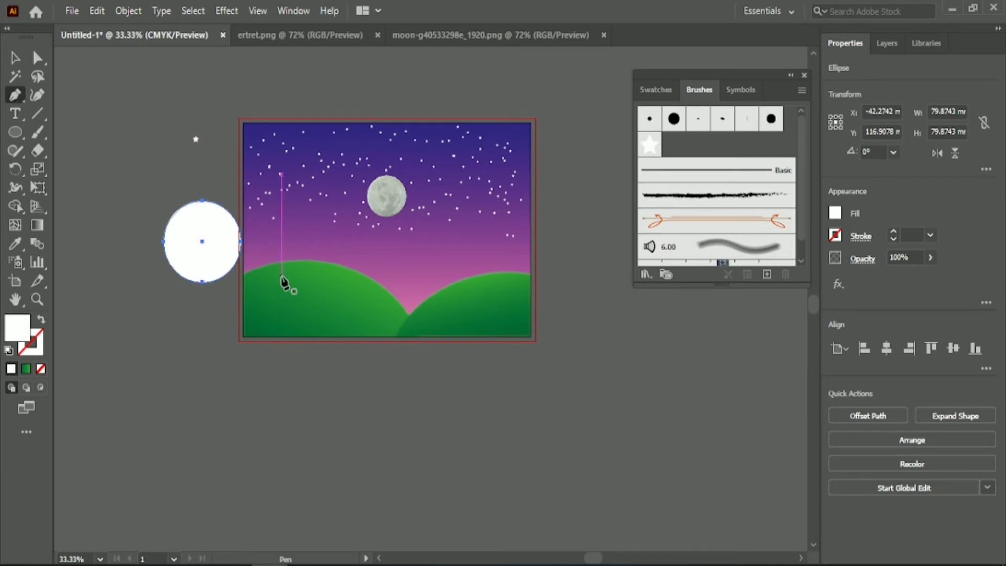
pyautogui.scroll(2, 281, 276)
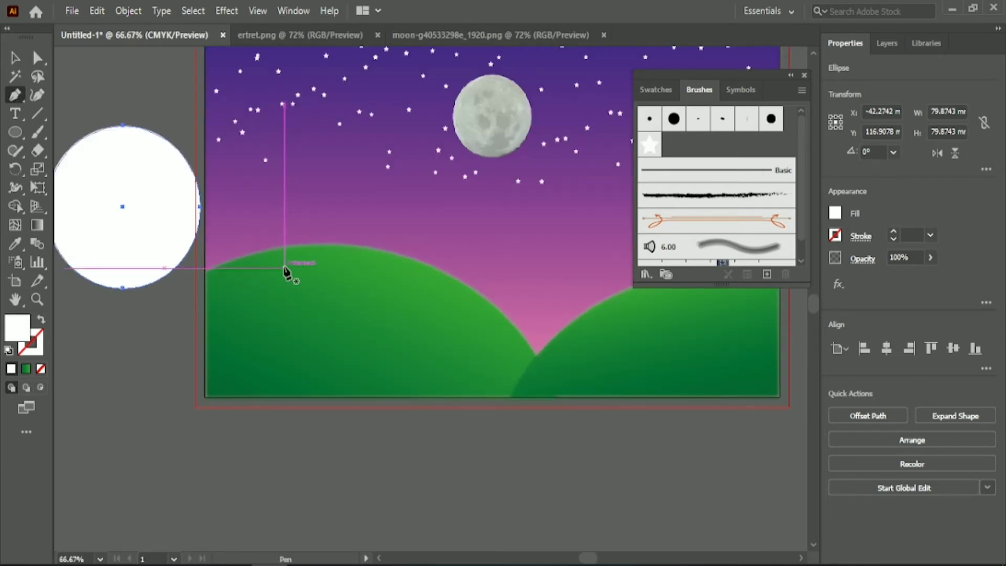
pyautogui.click(281, 270)
pyautogui.click(304, 265)
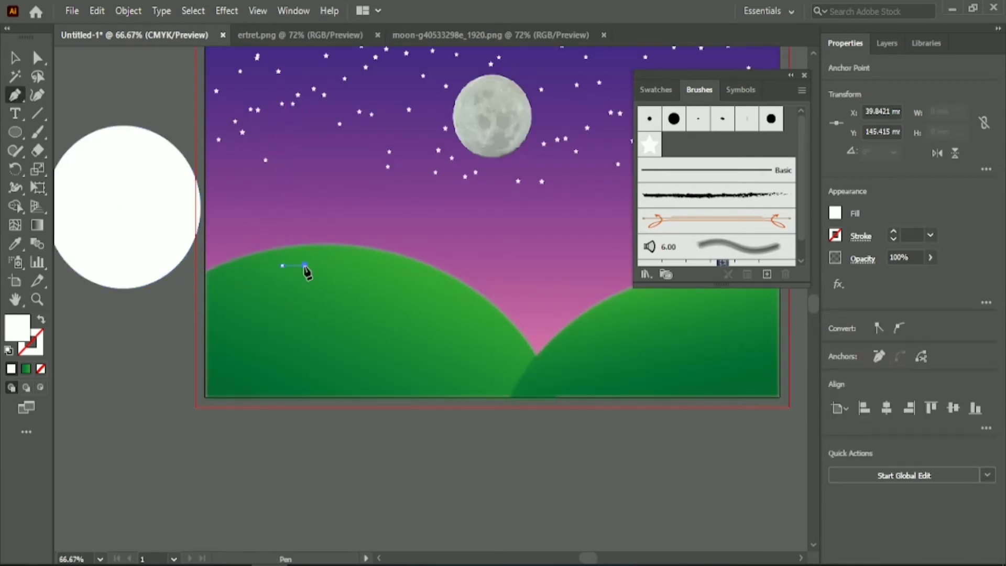
pyautogui.click(296, 208)
pyautogui.click(287, 207)
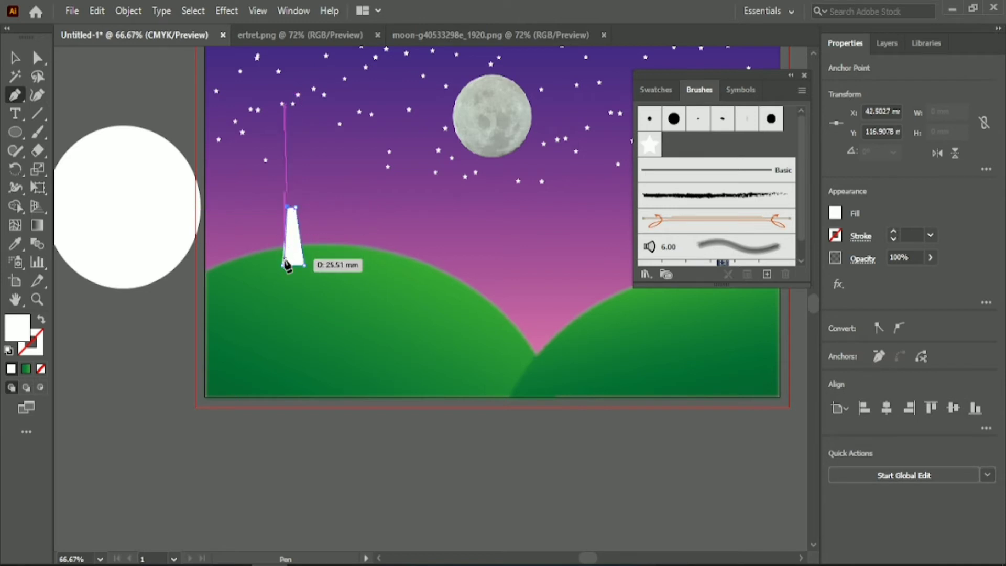
pyautogui.hotkey('ctrl', 'z')
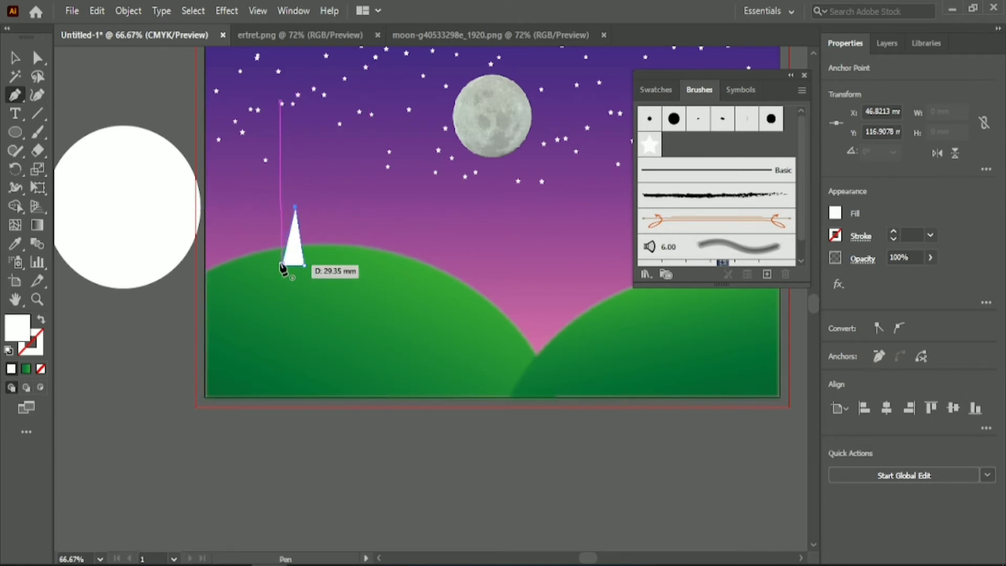
pyautogui.hotkey('ctrl', 'z')
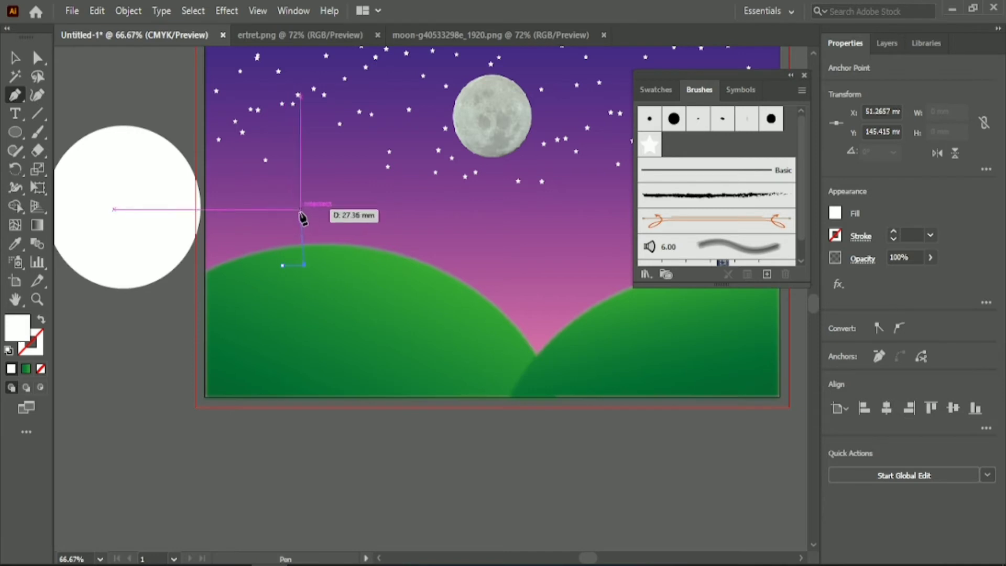
# Complete the trunk as a closed white shape about 31 mm tall that tapers to a narrow flat top
pyautogui.click(298, 202)
pyautogui.click(290, 202)
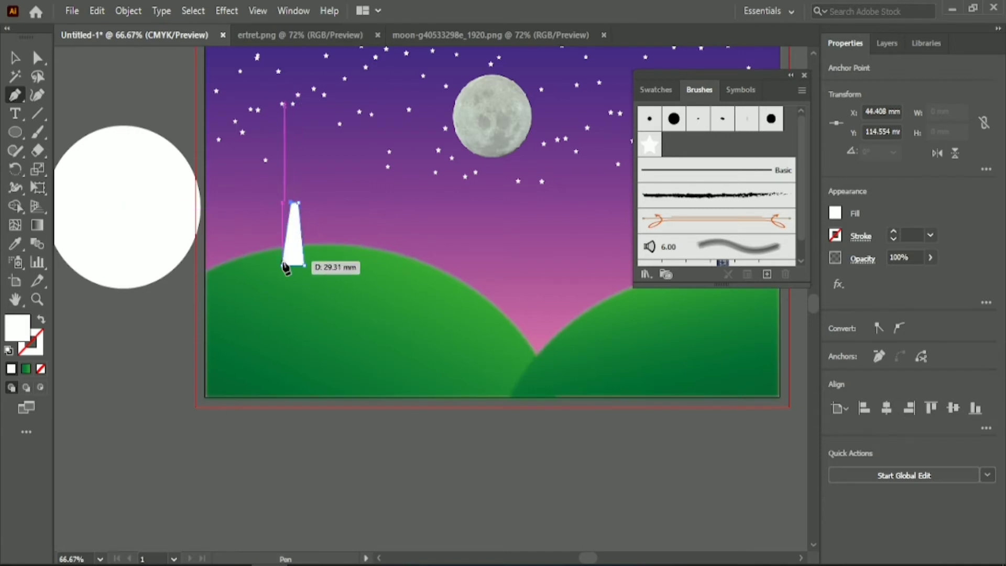
pyautogui.click(281, 264)
pyautogui.click(15, 57)
pyautogui.click(467, 479)
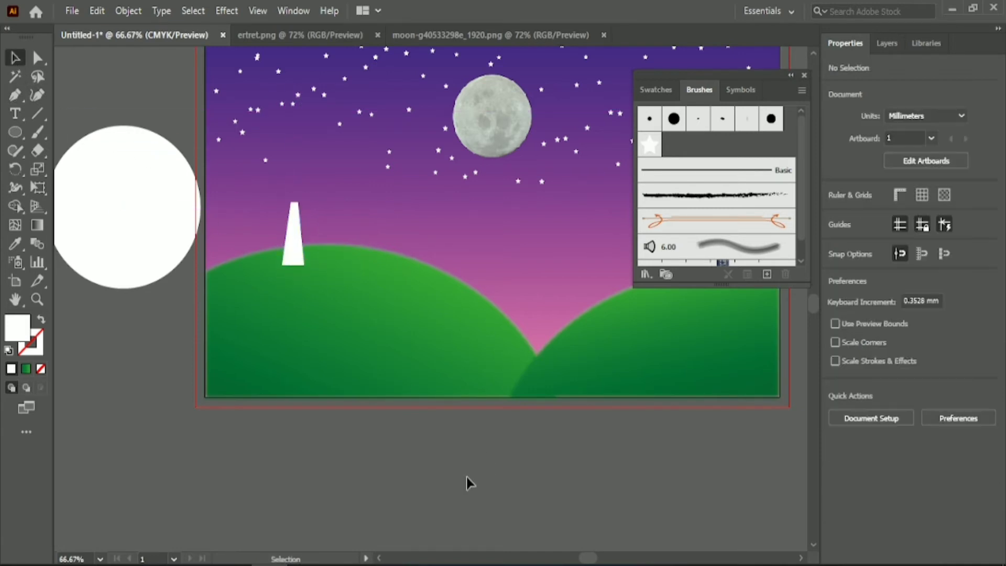
# Shrink the white circle to about 45 mm in diameter and place it over the trunk's top as the crown
pyautogui.scroll(-1, 467, 476)
pyautogui.click(207, 281)
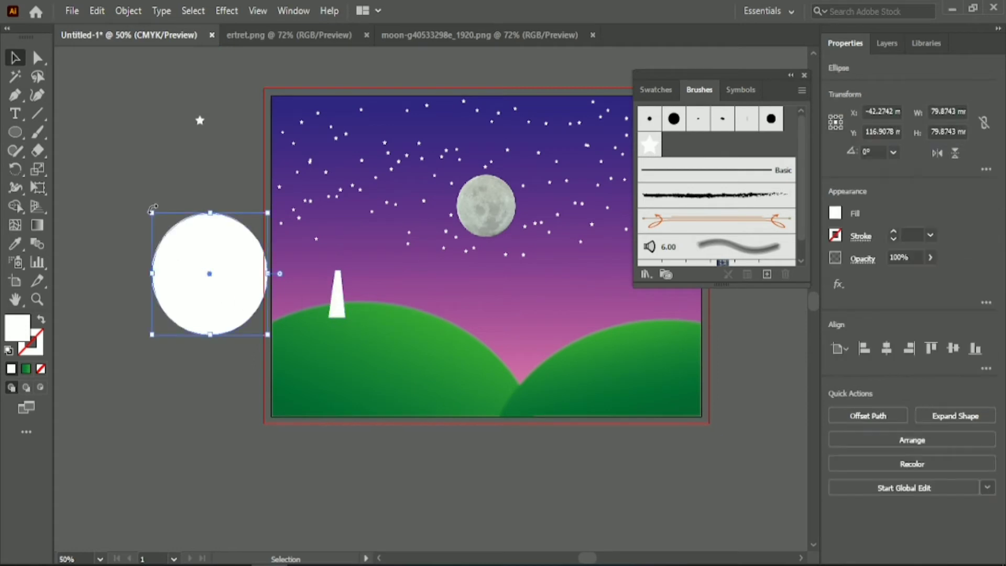
pyautogui.moveTo(150, 213); pyautogui.dragTo(203, 265)
pyautogui.moveTo(233, 298); pyautogui.dragTo(334, 246)
# Lower the crown and trunk slightly together and align their centers horizontally
pyautogui.keyDown('shift'); pyautogui.click(341, 304); pyautogui.keyUp('shift')
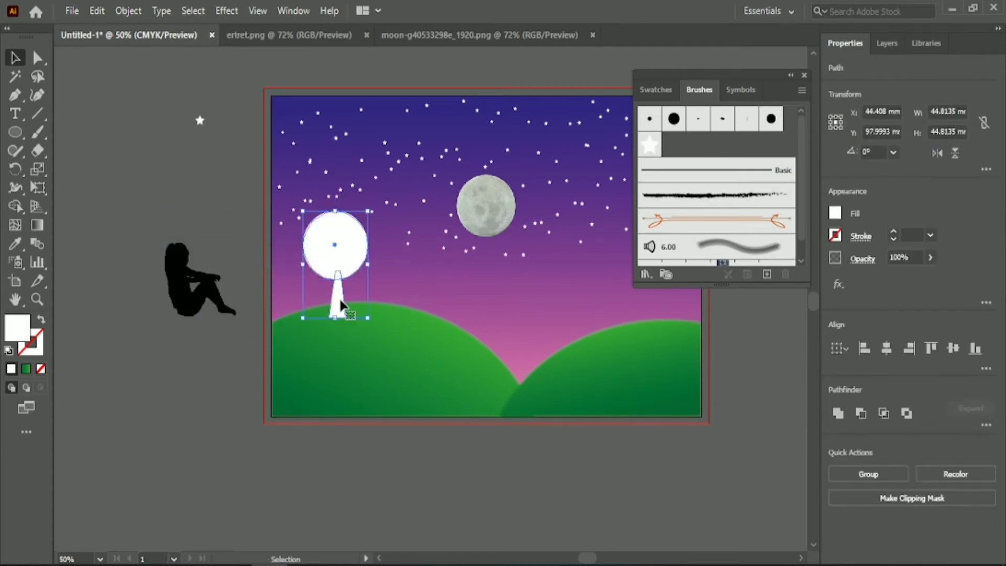
pyautogui.moveTo(339, 300); pyautogui.dragTo(340, 305)
pyautogui.click(886, 348)
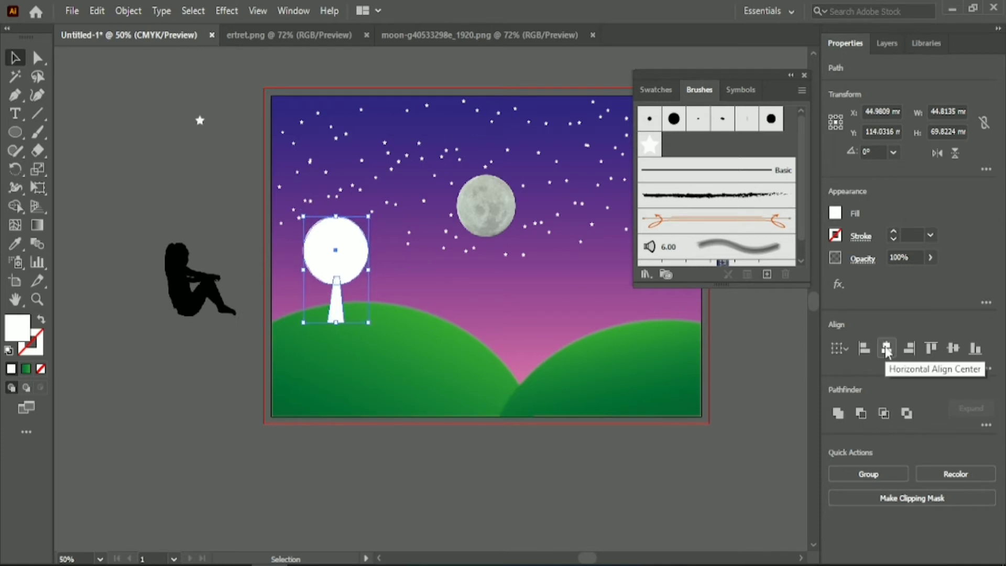
# Nudge the crown and trunk leftward on the left hill to about X 40.4 mm, Y 114 mm
pyautogui.press('Left')
pyautogui.press('Left')
pyautogui.press('Left')
pyautogui.press('Left')
pyautogui.press('Left')
pyautogui.press('Left')
pyautogui.press('Left')
pyautogui.press('Left')
pyautogui.press('Left')
pyautogui.press('Left')
pyautogui.press('Left')
pyautogui.press('Left')
pyautogui.press('Left')
pyautogui.press('Left')
pyautogui.press('Left')
pyautogui.press('Left')
pyautogui.press('Left')
pyautogui.press('Left')
pyautogui.press('Left')
pyautogui.press('Left')
pyautogui.press('Down')
pyautogui.press('Down')
pyautogui.press('Down')
pyautogui.press('Down')
pyautogui.press('Down')
pyautogui.press('Down')
pyautogui.press('Down')
pyautogui.press('Down')
pyautogui.press('Down')
pyautogui.press('Left')
pyautogui.press('Left')
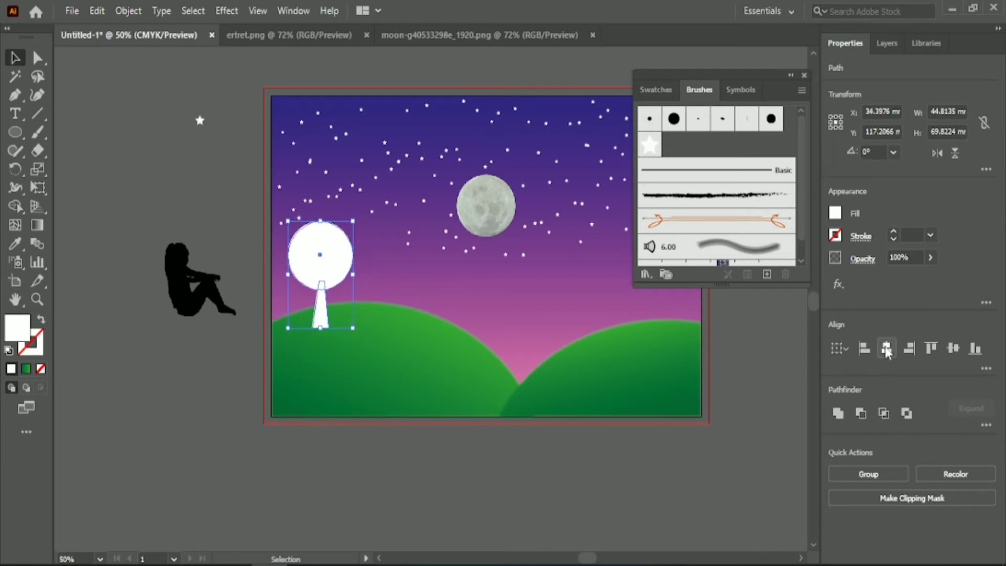
pyautogui.press('Right')
pyautogui.press('Right')
pyautogui.press('Right')
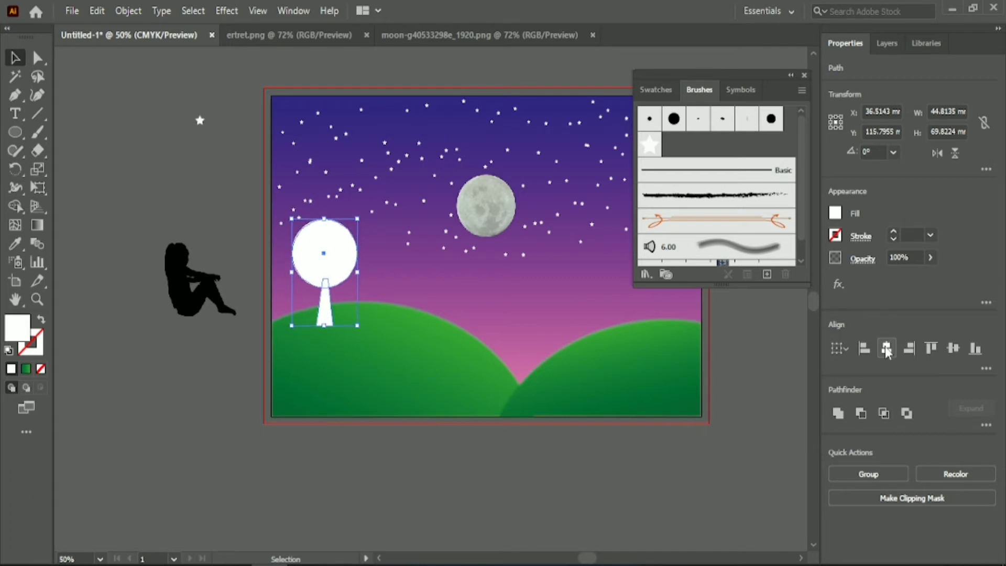
pyautogui.press('Right')
pyautogui.press('Right')
pyautogui.press('Up')
pyautogui.press('Up')
pyautogui.press('Right')
pyautogui.press('Right')
pyautogui.press('Right')
pyautogui.press('Right')
pyautogui.press('Right')
pyautogui.press('Right')
pyautogui.press('Up')
pyautogui.press('Up')
pyautogui.press('Up')
pyautogui.press('Right')
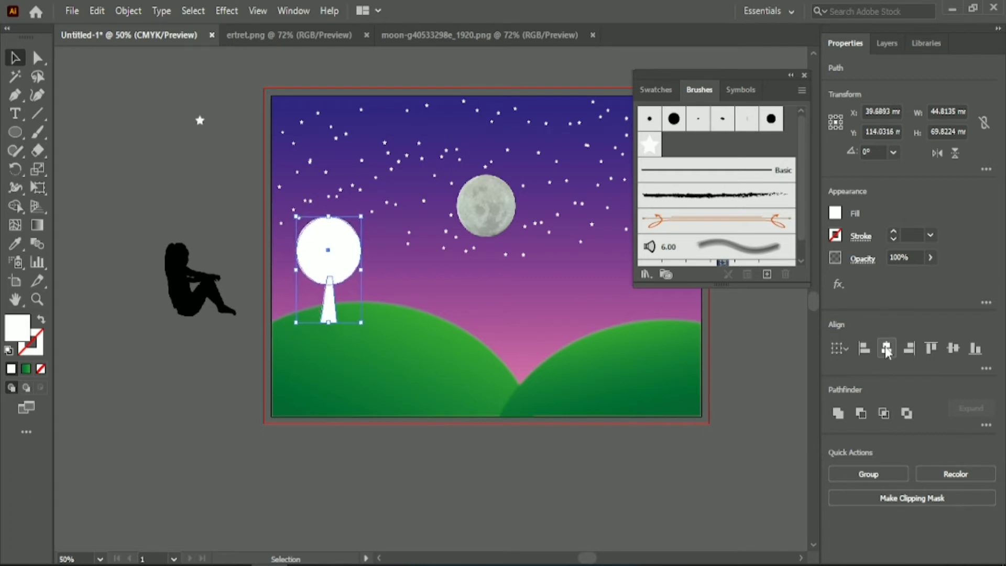
pyautogui.press('Right')
pyautogui.press('Right')
# Merge the crown and trunk into one tree shape with the Shape Builder tool
pyautogui.click(16, 207)
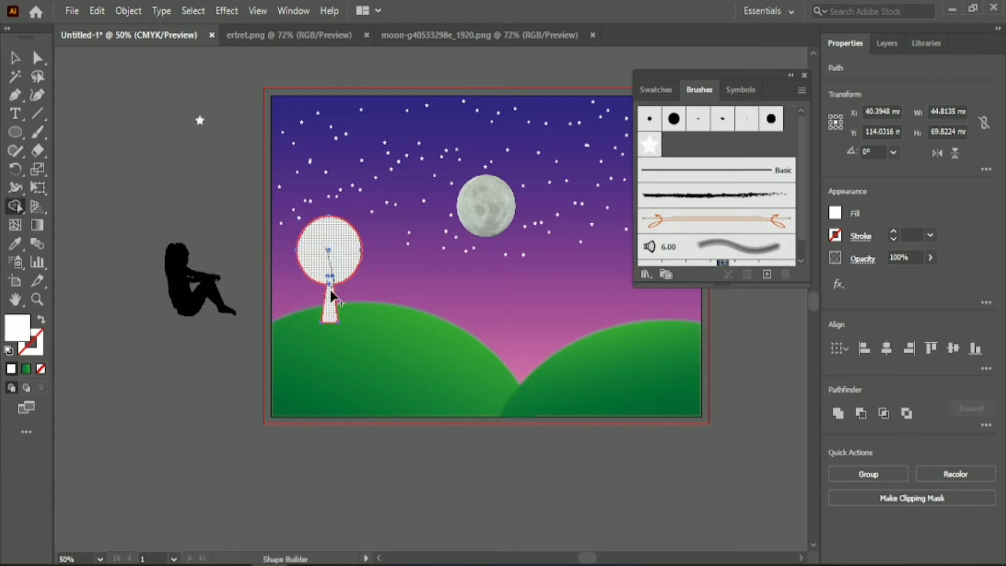
pyautogui.moveTo(331, 291); pyautogui.dragTo(331, 304)
pyautogui.click(14, 60)
# Fill the tree with the saved dark-to-light green gradient swatch
pyautogui.click(835, 216)
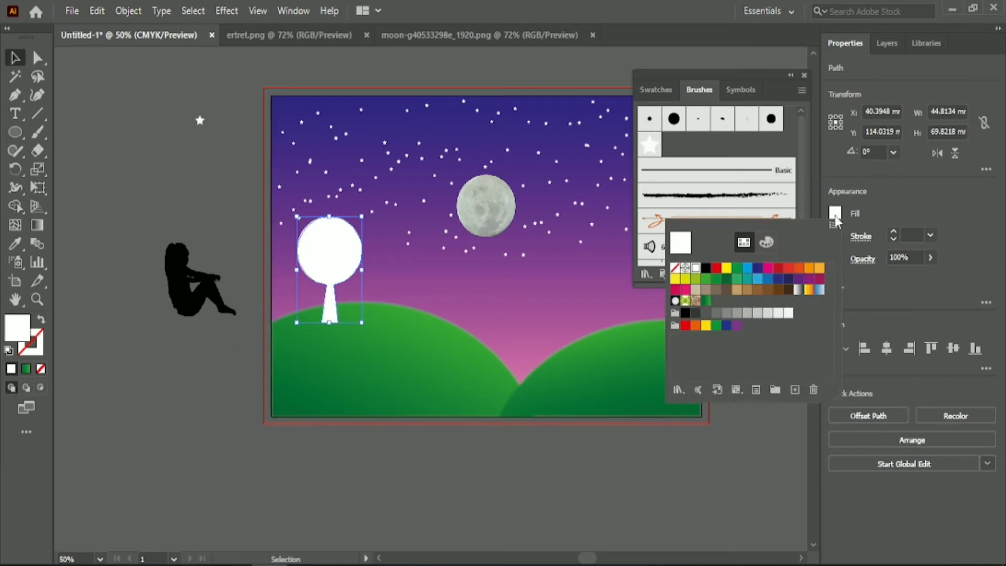
pyautogui.click(737, 271)
pyautogui.click(727, 280)
pyautogui.click(736, 270)
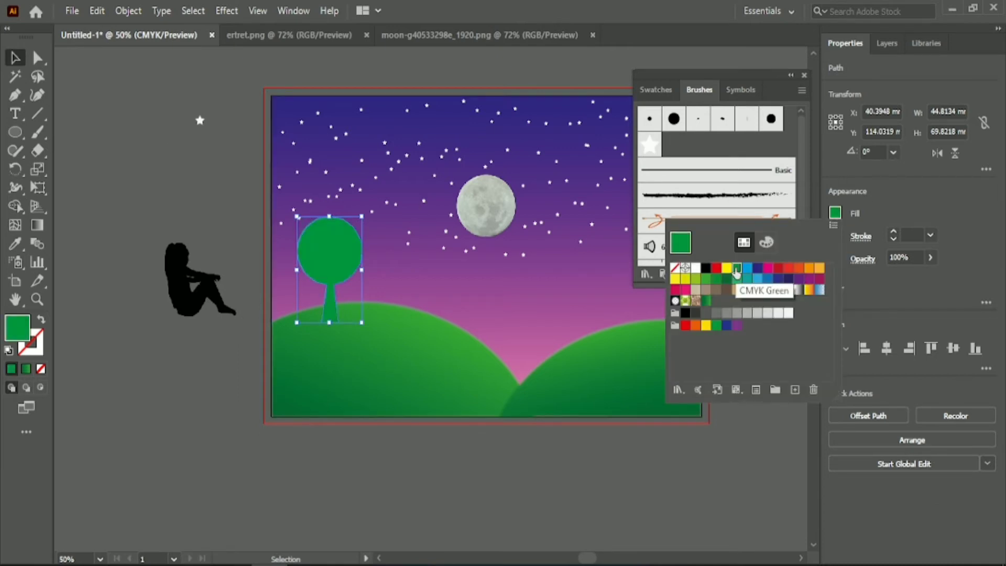
pyautogui.click(706, 300)
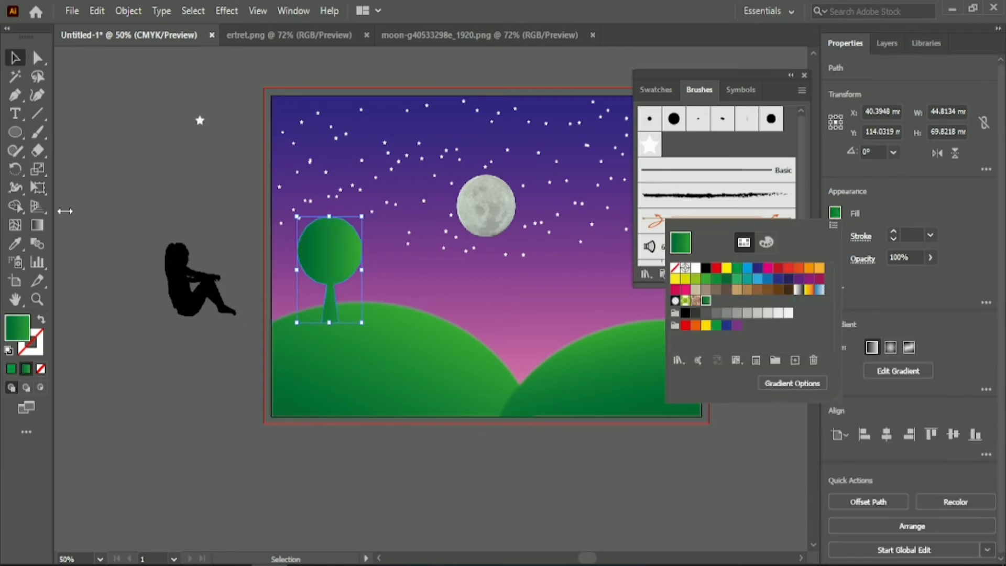
# Set the tree's linear gradient angle to -49° and remove the extra color stop near its start
pyautogui.doubleClick(37, 225)
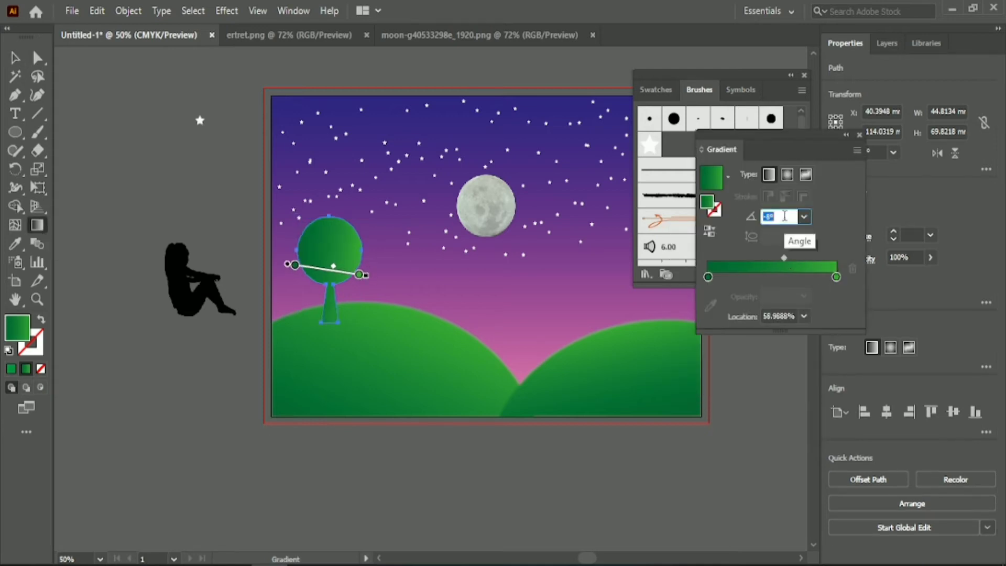
pyautogui.scroll(-20, 784, 215)
pyautogui.scroll(-8, 784, 216)
pyautogui.click(712, 281)
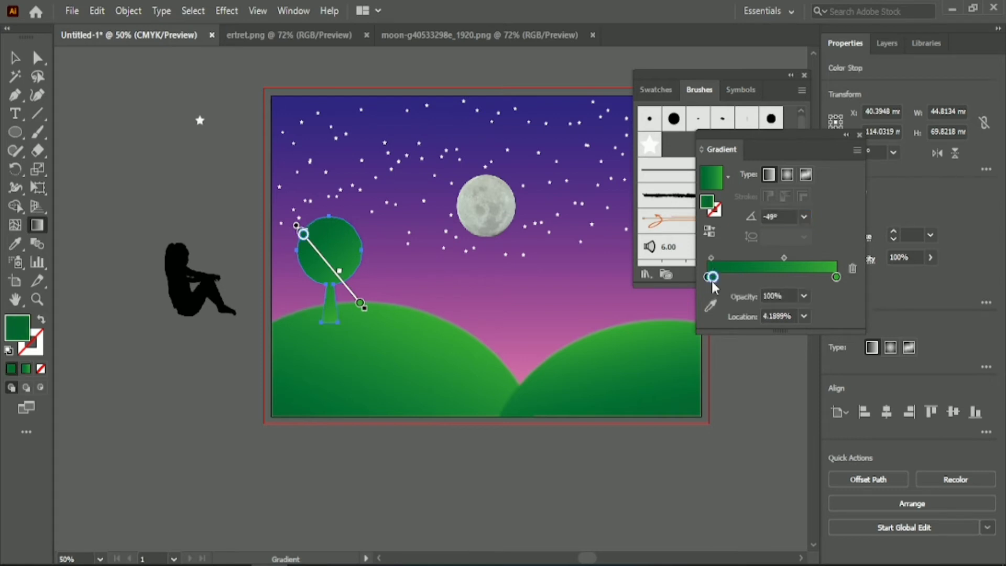
pyautogui.click(852, 268)
# Recolor the tree gradient's starting stop to a lighter bluish green and shift the midpoint slightly toward it
pyautogui.click(708, 279)
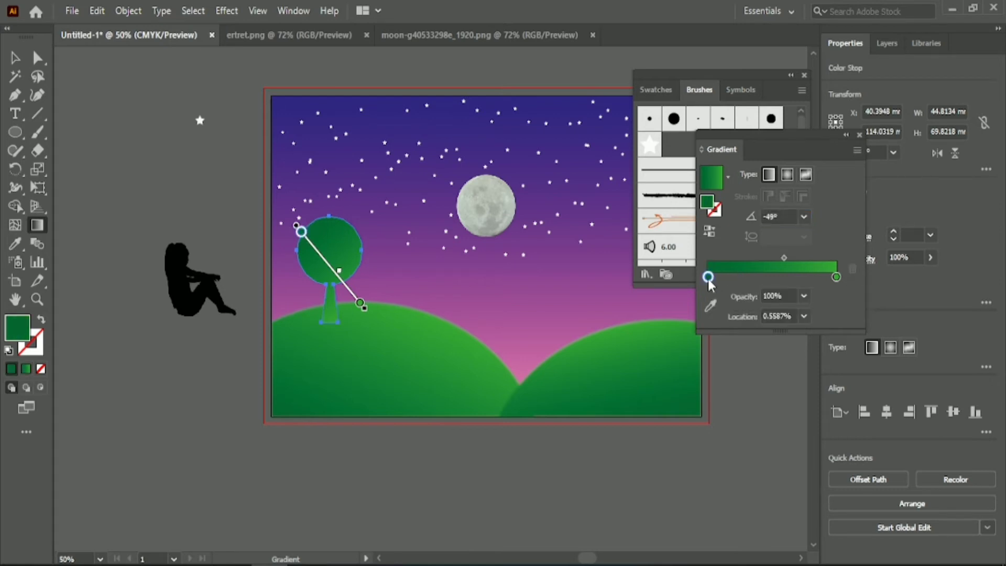
pyautogui.doubleClick(708, 279)
pyautogui.click(700, 337)
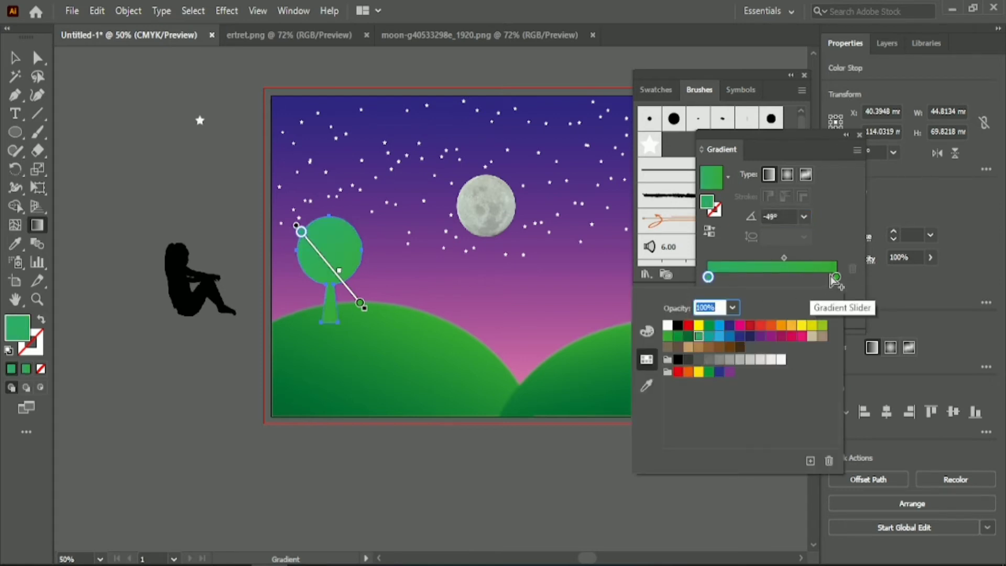
pyautogui.click(783, 258)
pyautogui.moveTo(785, 258); pyautogui.dragTo(775, 258)
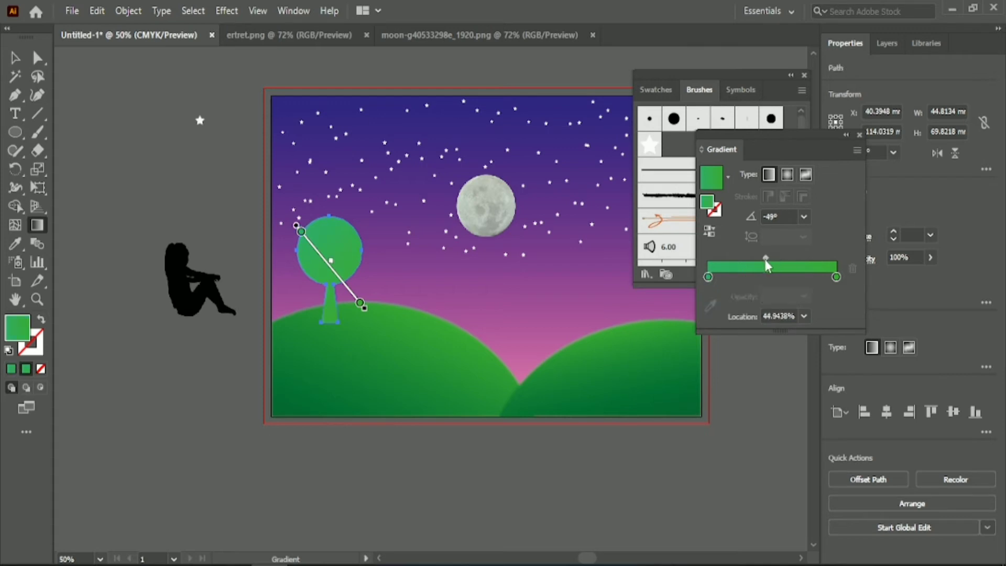
# Recolor the tree gradient's ending stop to dark green and shift the gradient midpoint toward it
pyautogui.click(836, 277)
pyautogui.doubleClick(836, 277)
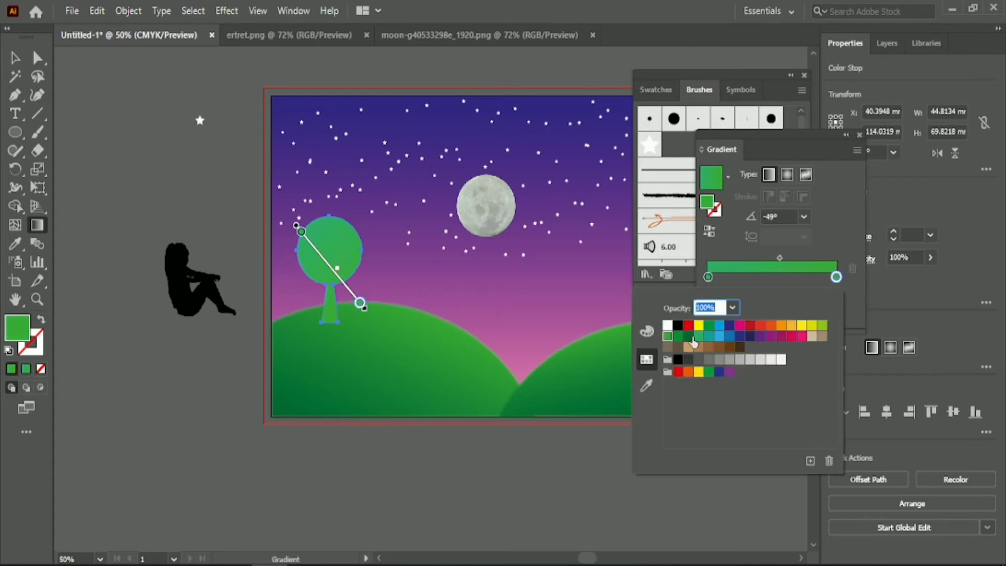
pyautogui.click(688, 337)
pyautogui.click(834, 241)
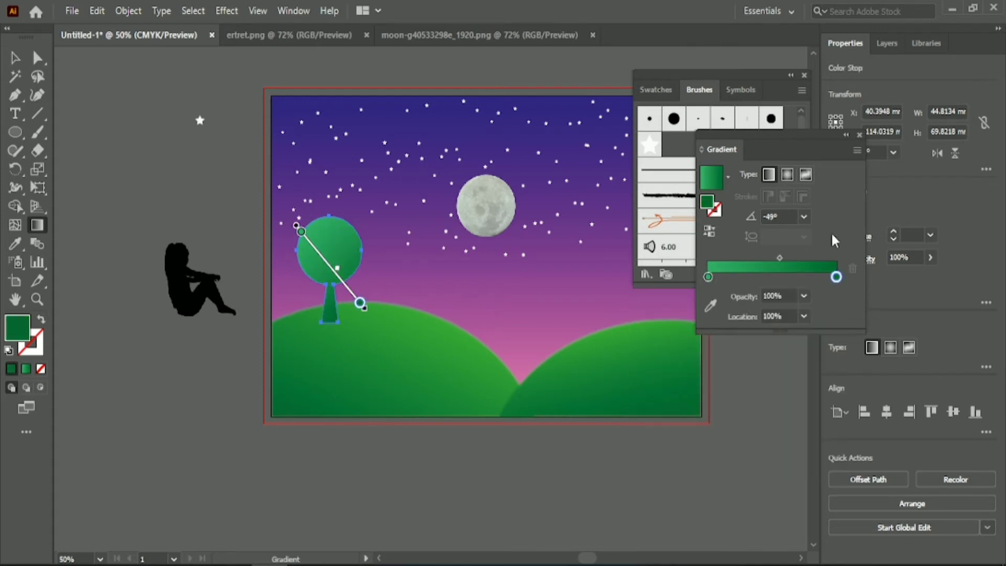
pyautogui.moveTo(780, 257); pyautogui.dragTo(791, 257)
# Set the tree's gradient angle to -130° and move the gradient midpoint to about 45%
pyautogui.scroll(-6, 790, 215)
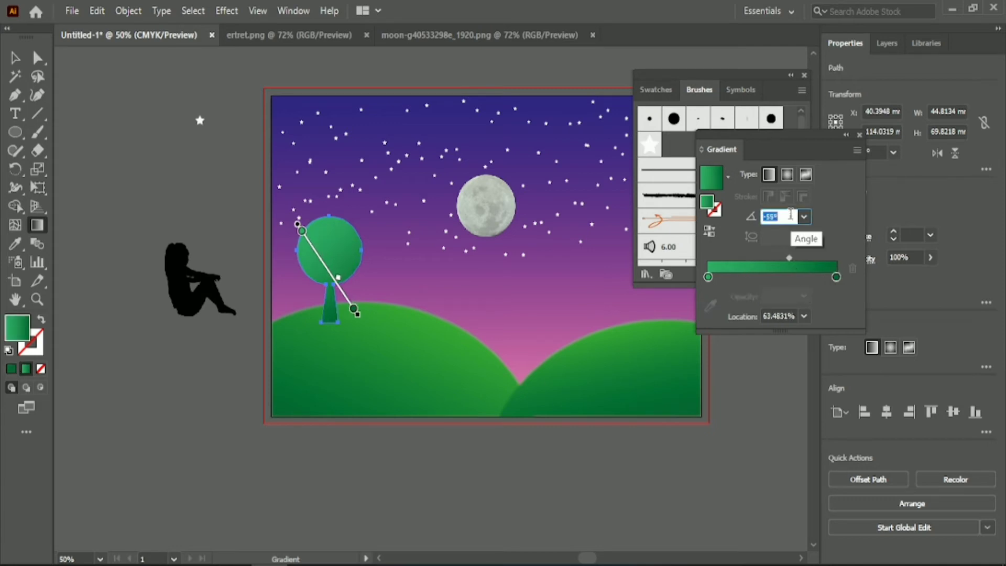
pyautogui.scroll(-20, 791, 215)
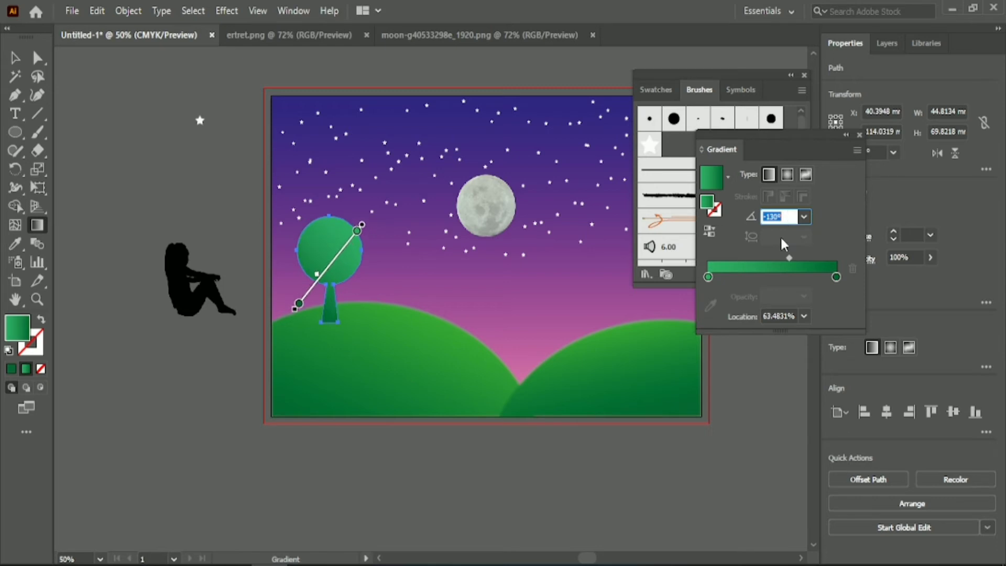
pyautogui.moveTo(789, 258); pyautogui.dragTo(776, 263)
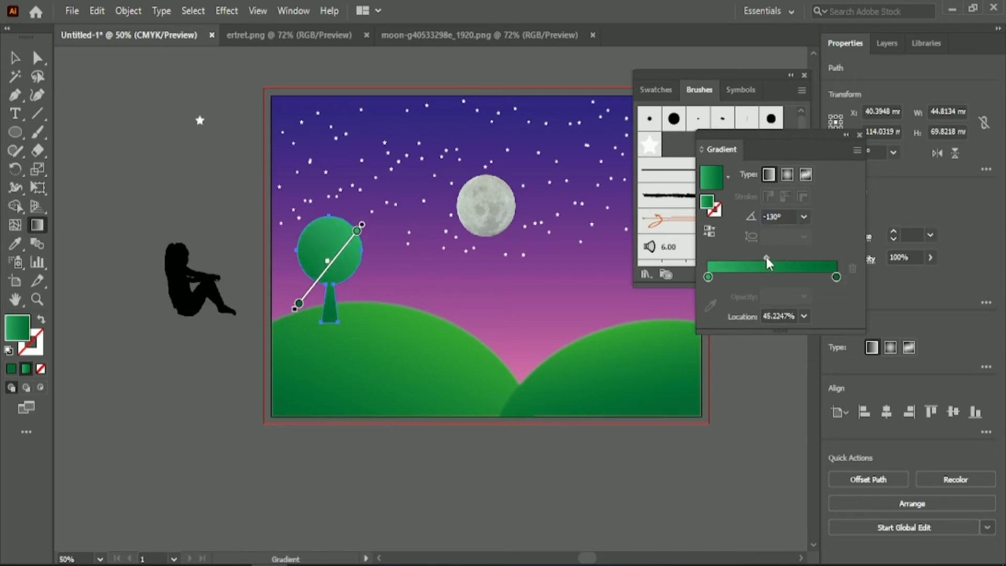
pyautogui.click(860, 135)
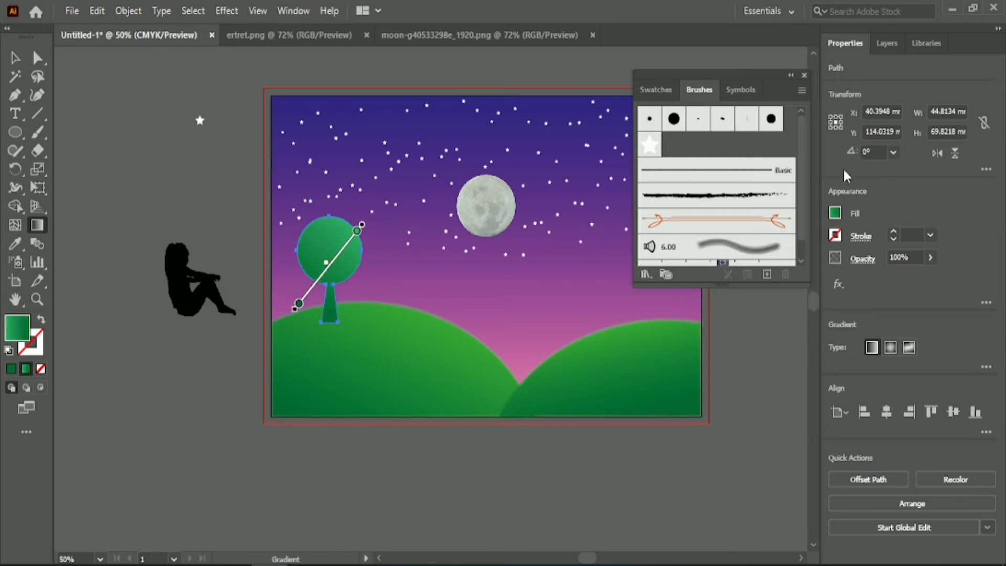
# Save the tree's adjusted green gradient as a new swatch and deselect the tree
pyautogui.click(835, 213)
pyautogui.click(796, 360)
pyautogui.click(524, 328)
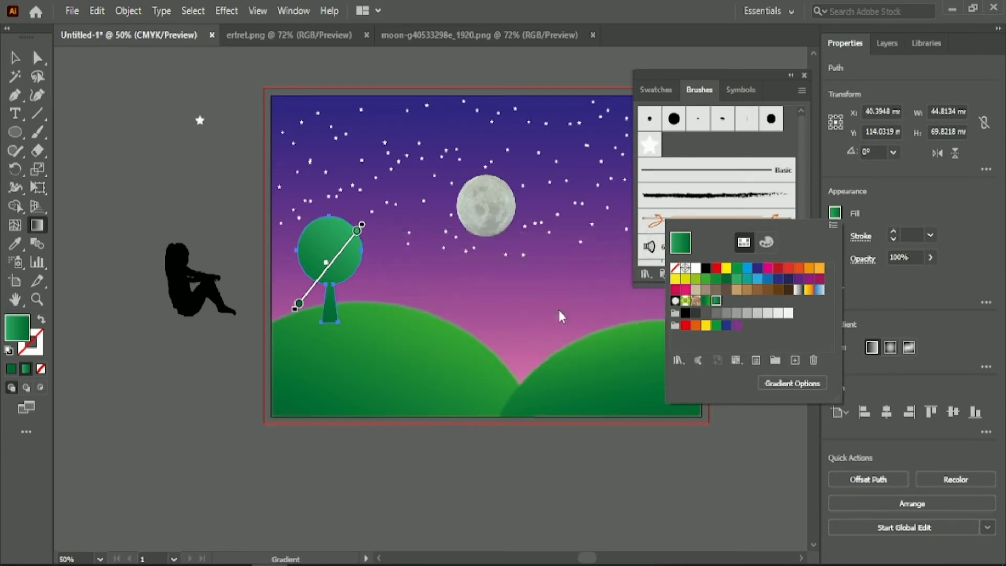
pyautogui.click(222, 361)
pyautogui.click(15, 59)
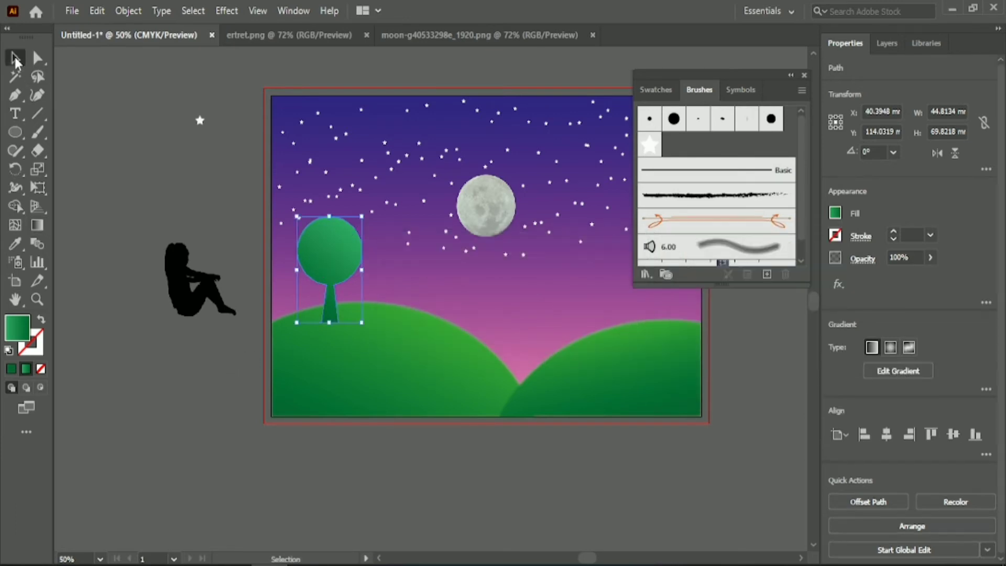
pyautogui.click(119, 144)
# Duplicate the tree outside the artboard below the silhouette and mirror the copy left to right with Reflect
pyautogui.moveTo(340, 251); pyautogui.dragTo(214, 382)
pyautogui.rightClick(215, 381)
pyautogui.moveTo(321, 282)
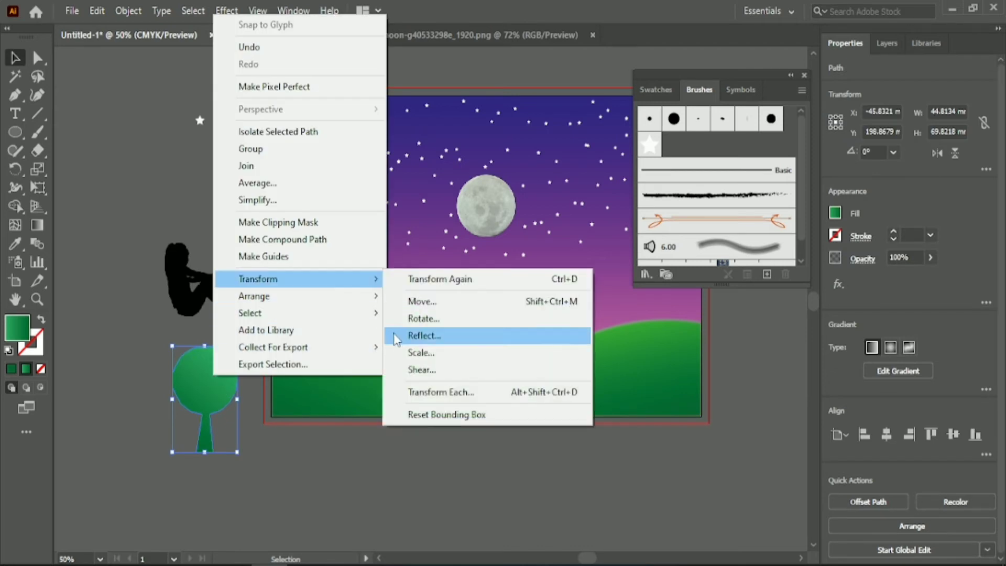
pyautogui.click(399, 336)
pyautogui.click(507, 402)
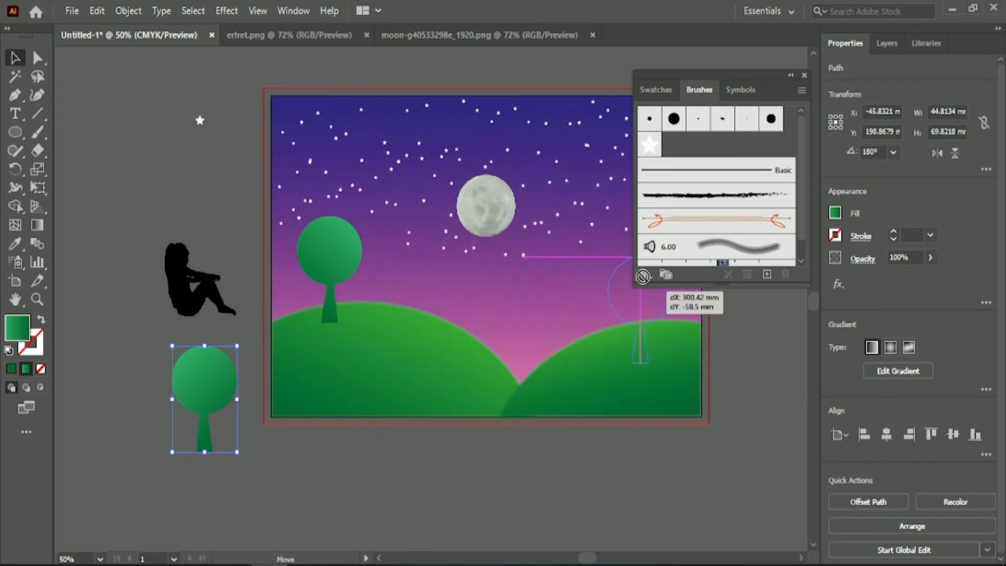
# Close the Brushes panel and place the mirrored tree copy on the right hill
pyautogui.scroll(3, 517, 463)
pyautogui.click(804, 75)
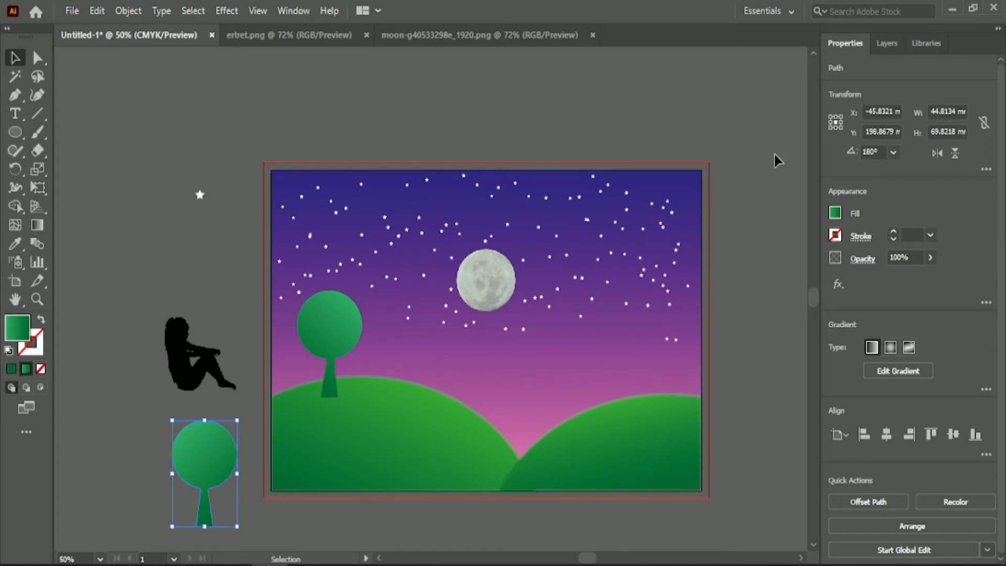
pyautogui.scroll(-3, 775, 157)
pyautogui.moveTo(198, 384)
pyautogui.mouseDown()
pyautogui.moveTo(595, 278)
pyautogui.moveTo(629, 281)
pyautogui.mouseUp()
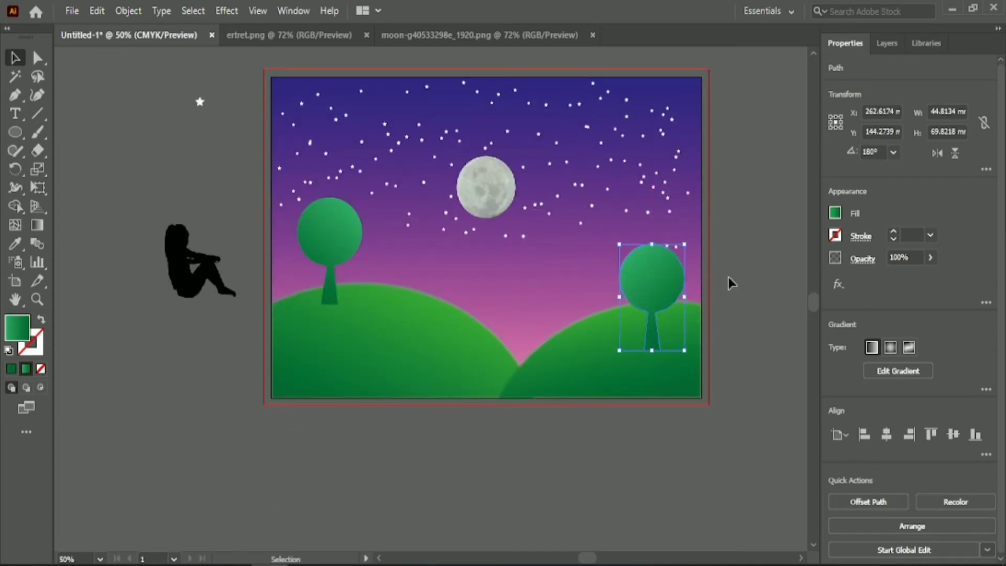
pyautogui.click(731, 269)
# Delete the two stars beside the top of the right tree's crown
pyautogui.scroll(3, 732, 270)
pyautogui.click(620, 231)
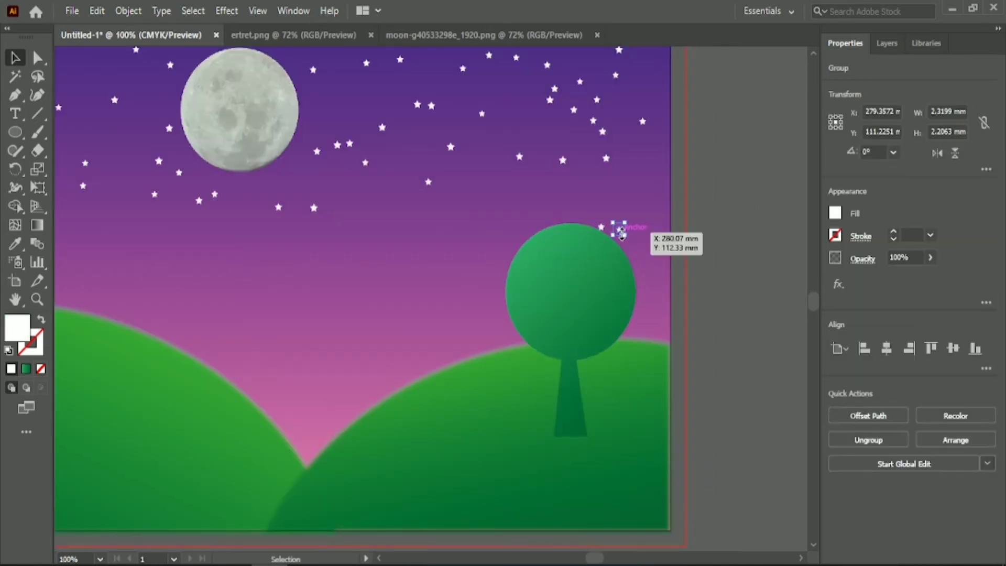
pyautogui.press('Delete')
# Reposition several stars on the sky's right side and one beside the left tree to spread them more evenly
pyautogui.scroll(4, 730, 182)
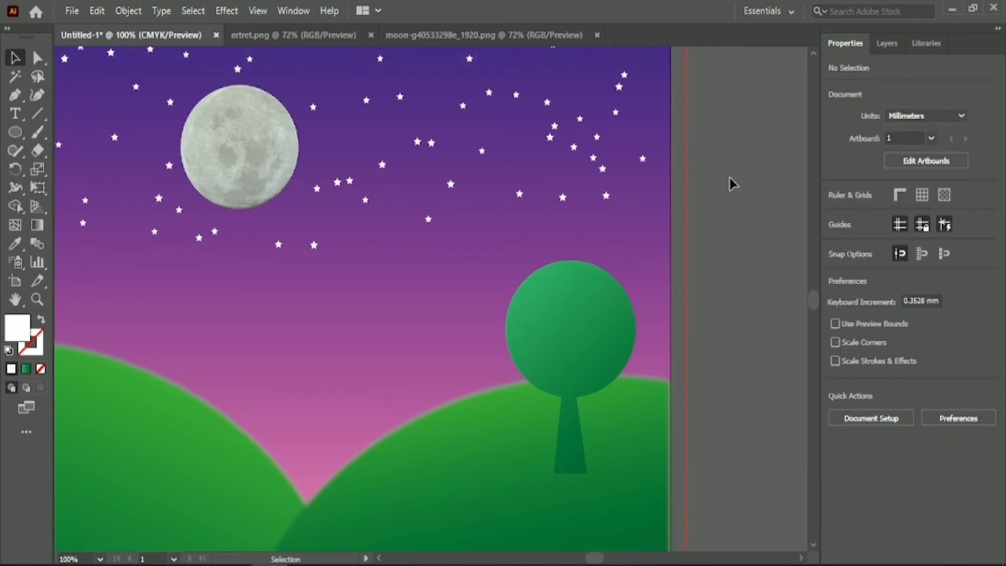
pyautogui.scroll(-2, 732, 183)
pyautogui.moveTo(670, 141); pyautogui.dragTo(685, 119)
pyautogui.moveTo(677, 172); pyautogui.dragTo(655, 108)
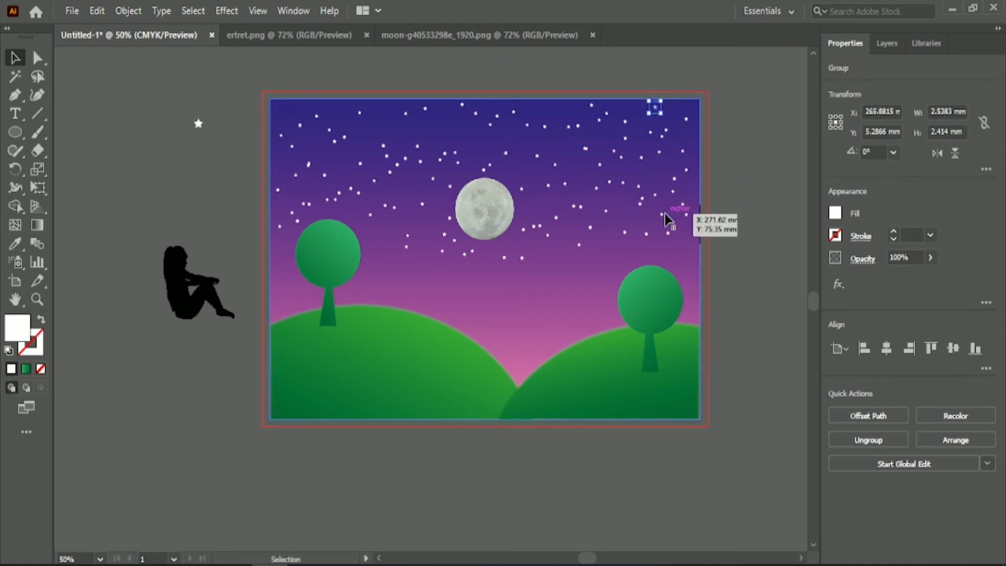
pyautogui.moveTo(666, 219); pyautogui.dragTo(687, 230)
pyautogui.moveTo(640, 204); pyautogui.dragTo(628, 213)
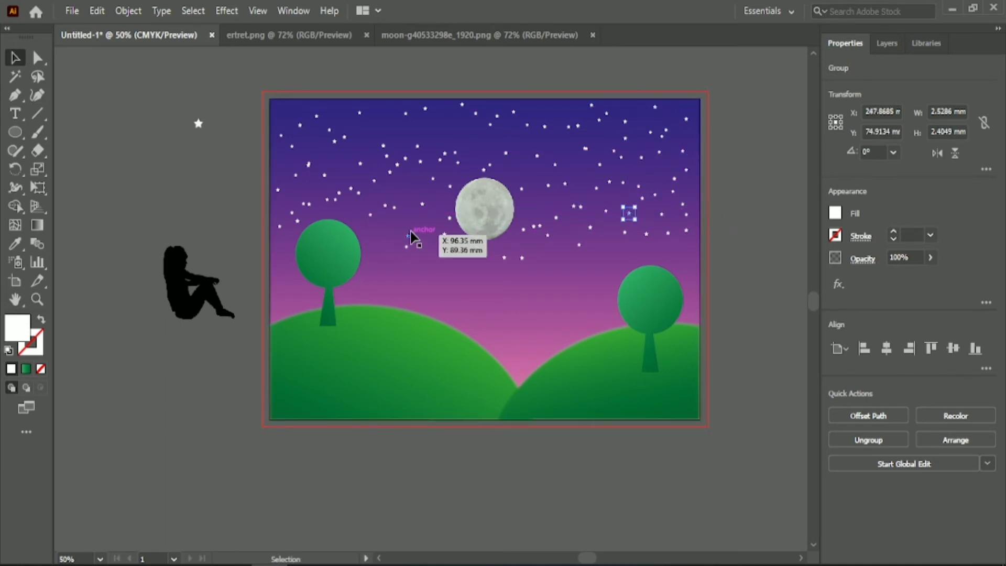
pyautogui.moveTo(407, 235); pyautogui.dragTo(388, 231)
pyautogui.click(455, 80)
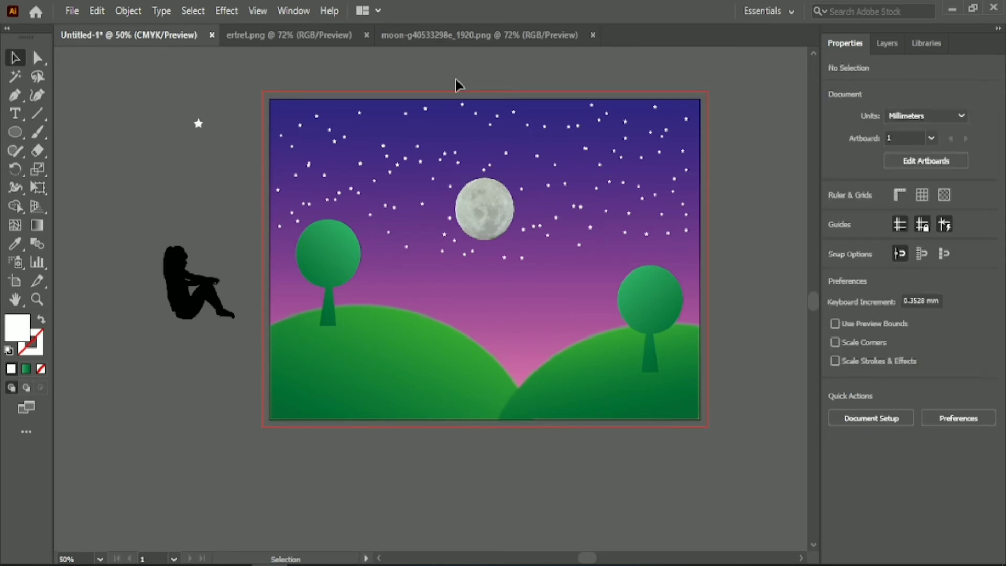
# Move the moon up over the artboard's upper edge and shift one star below it higher into the sky
pyautogui.moveTo(456, 245); pyautogui.dragTo(448, 131)
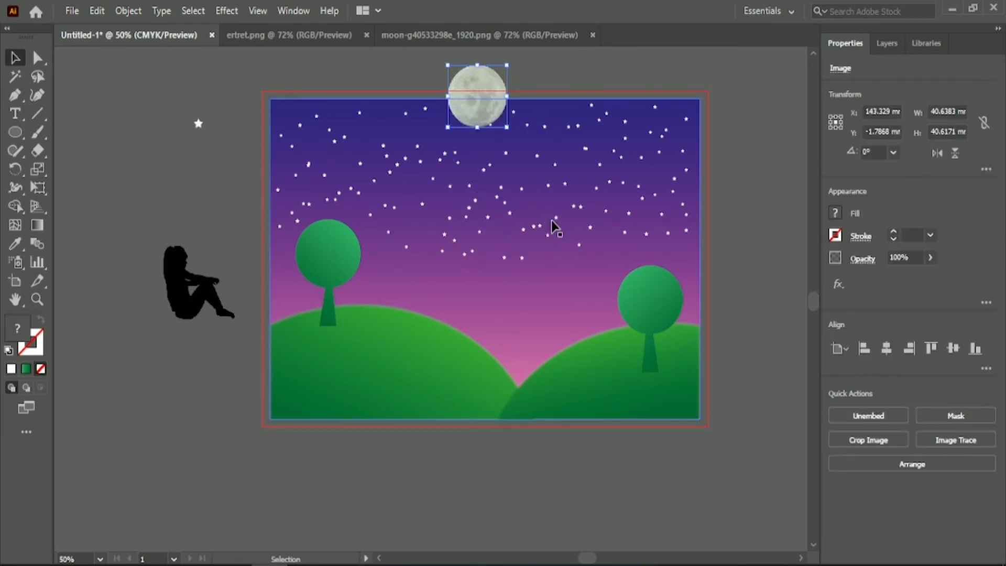
pyautogui.moveTo(551, 221); pyautogui.dragTo(562, 148)
pyautogui.click(190, 392)
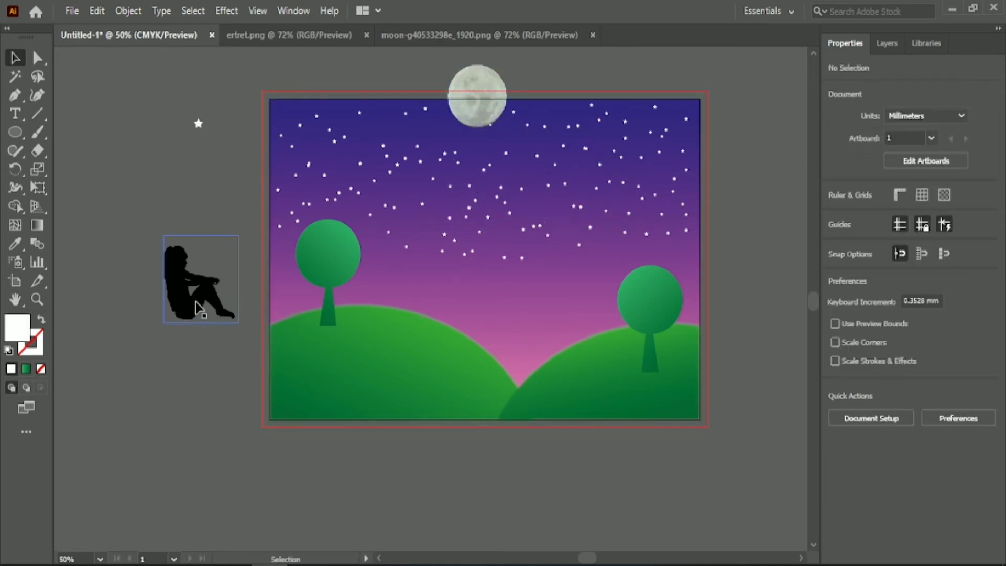
# Scale the sitting silhouette down to about 20 × 22 mm and place it beside the left tree's trunk
pyautogui.click(201, 306)
pyautogui.moveTo(164, 232); pyautogui.dragTo(194, 278)
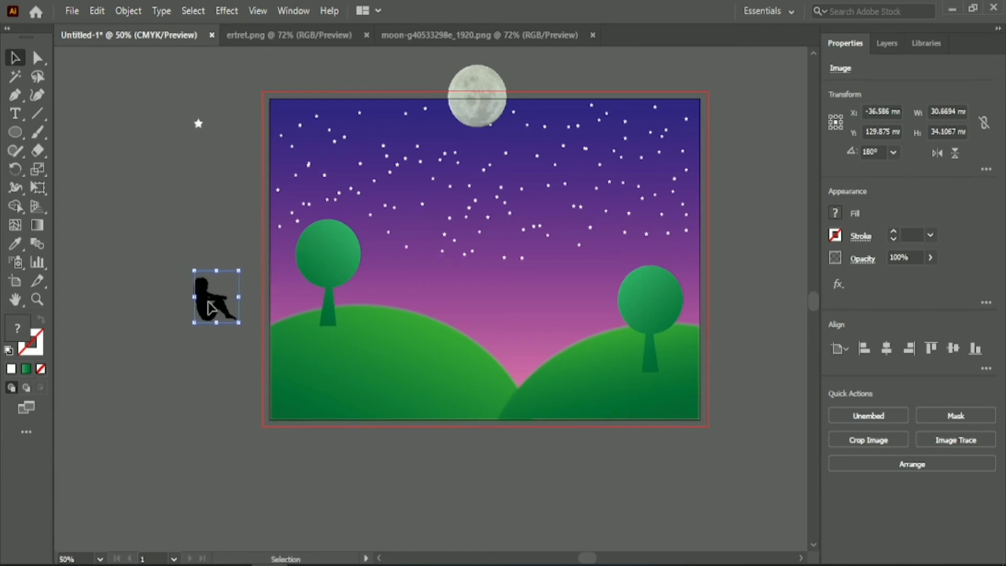
pyautogui.moveTo(210, 315); pyautogui.dragTo(353, 316)
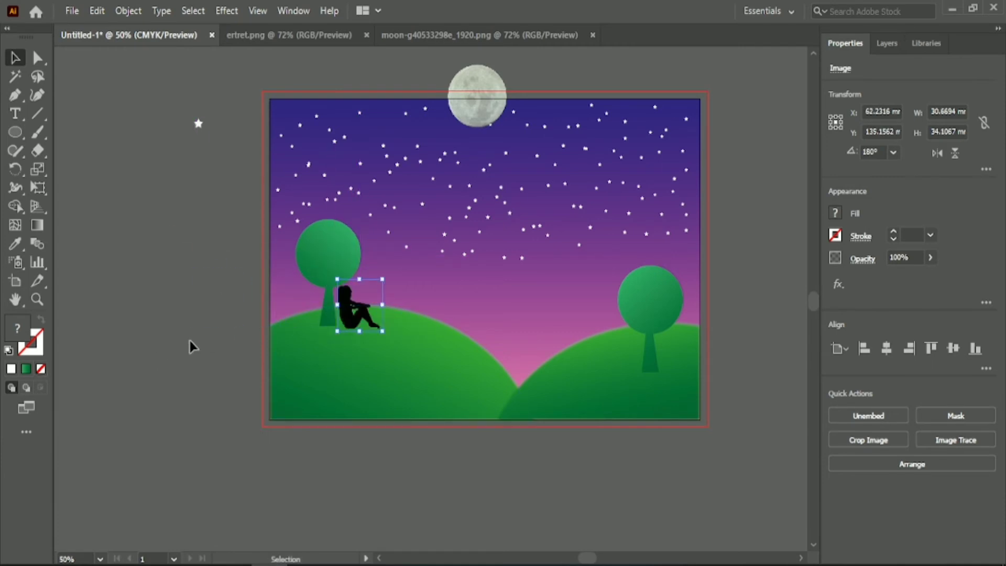
pyautogui.scroll(1, 158, 354)
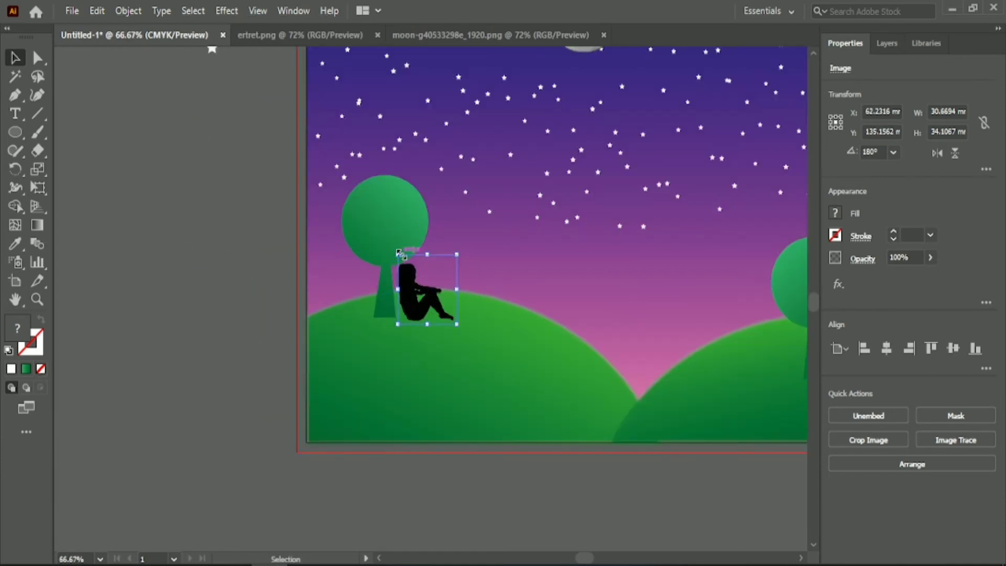
pyautogui.moveTo(398, 255)
pyautogui.mouseDown()
pyautogui.moveTo(418, 277)
pyautogui.moveTo(409, 302)
pyautogui.moveTo(438, 330)
pyautogui.moveTo(384, 255)
pyautogui.mouseUp()
pyautogui.click(201, 277)
# Enlarge the left tree proportionally to about 52 × 81 mm
pyautogui.click(359, 243)
pyautogui.moveTo(385, 250); pyautogui.dragTo(391, 244)
pyautogui.moveTo(442, 344); pyautogui.dragTo(448, 354)
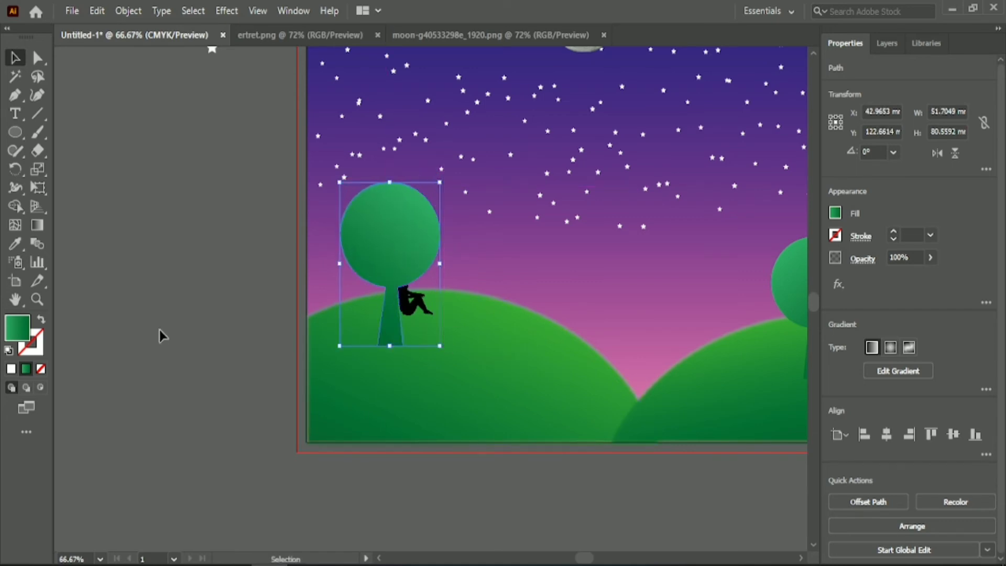
# Nudge the left tree up about 9 mm on its hill and deselect it
pyautogui.press('Up')
pyautogui.press('Up')
pyautogui.press('Up')
pyautogui.press('Up')
pyautogui.press('Up')
pyautogui.press('Up')
pyautogui.press('Up')
pyautogui.press('Up')
pyautogui.press('Up')
pyautogui.press('Up')
pyautogui.press('Up')
pyautogui.press('Up')
pyautogui.press('Up')
pyautogui.press('Up')
pyautogui.press('Up')
pyautogui.press('Up')
pyautogui.press('Up')
pyautogui.press('Up')
pyautogui.press('Up')
pyautogui.press('Up')
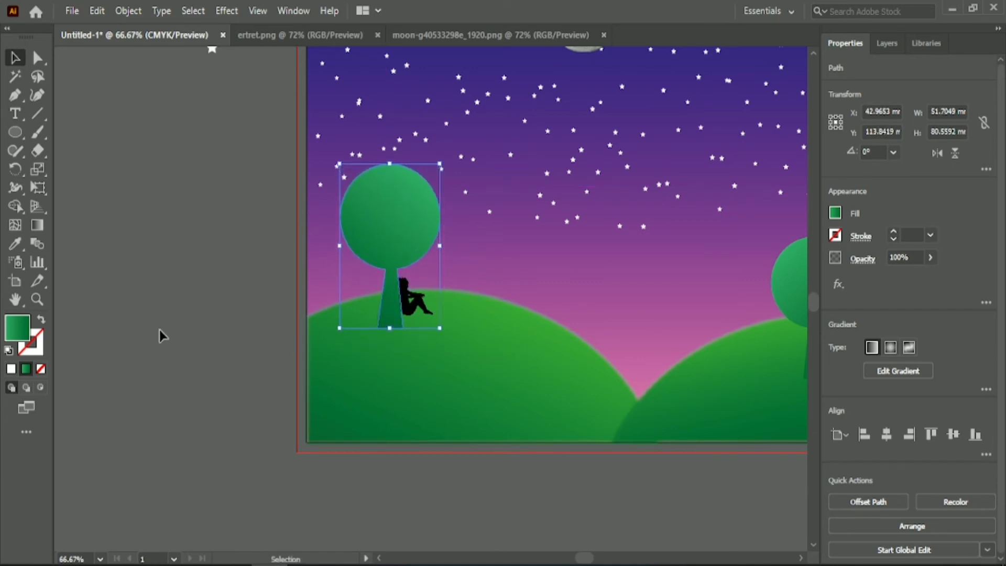
pyautogui.click(160, 333)
# Move the sitting silhouette down to the trunk's base and nudge it left until its back rests against the trunk
pyautogui.moveTo(401, 314); pyautogui.dragTo(418, 318)
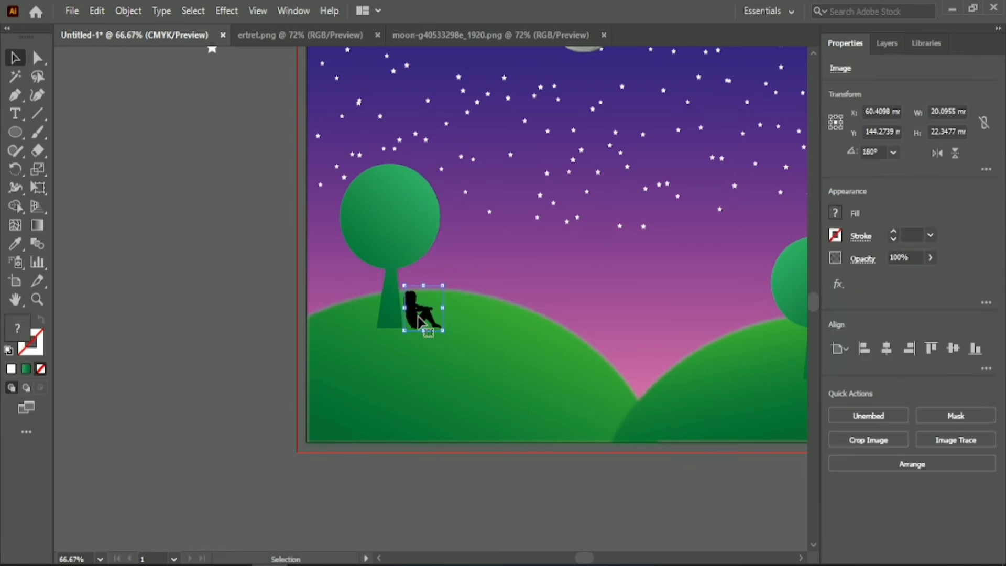
pyautogui.press('Left')
pyautogui.press('Left')
pyautogui.press('Left')
pyautogui.press('Left')
pyautogui.press('Left')
pyautogui.click(126, 347)
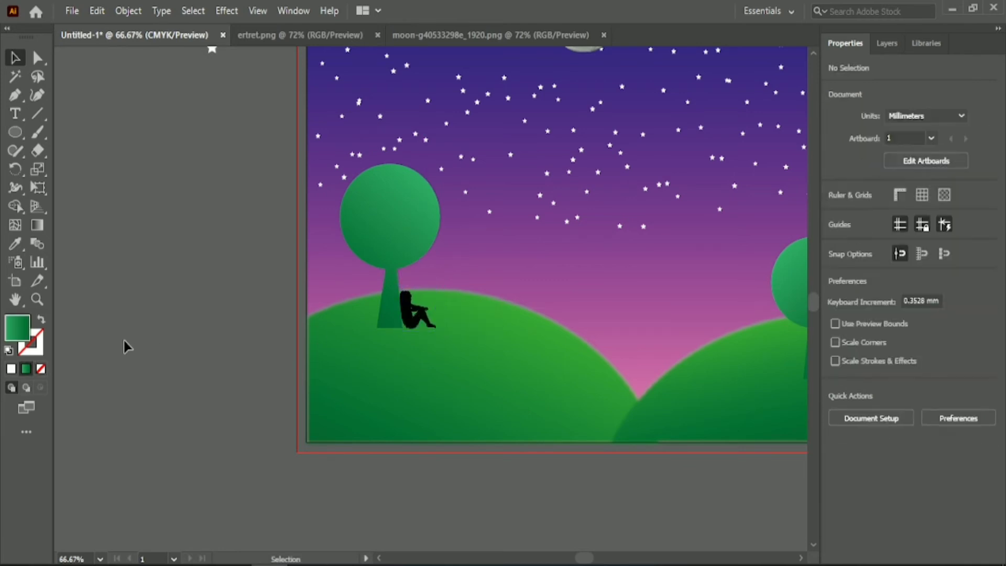
# Move the moon back down into the middle of the sky and center it horizontally on the artboard
pyautogui.scroll(-2, 321, 322)
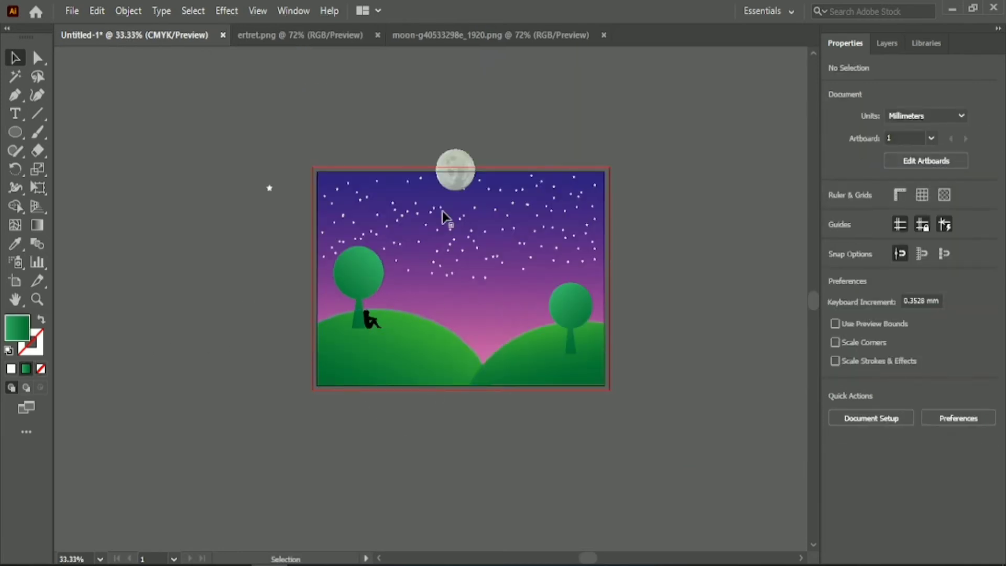
pyautogui.click(455, 164)
pyautogui.click(885, 354)
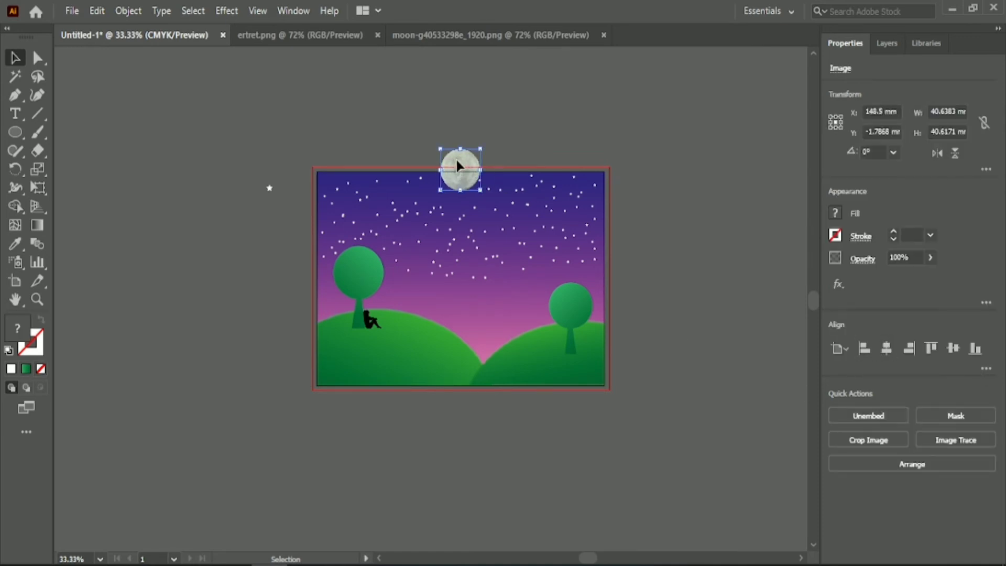
pyautogui.moveTo(457, 166); pyautogui.dragTo(466, 250)
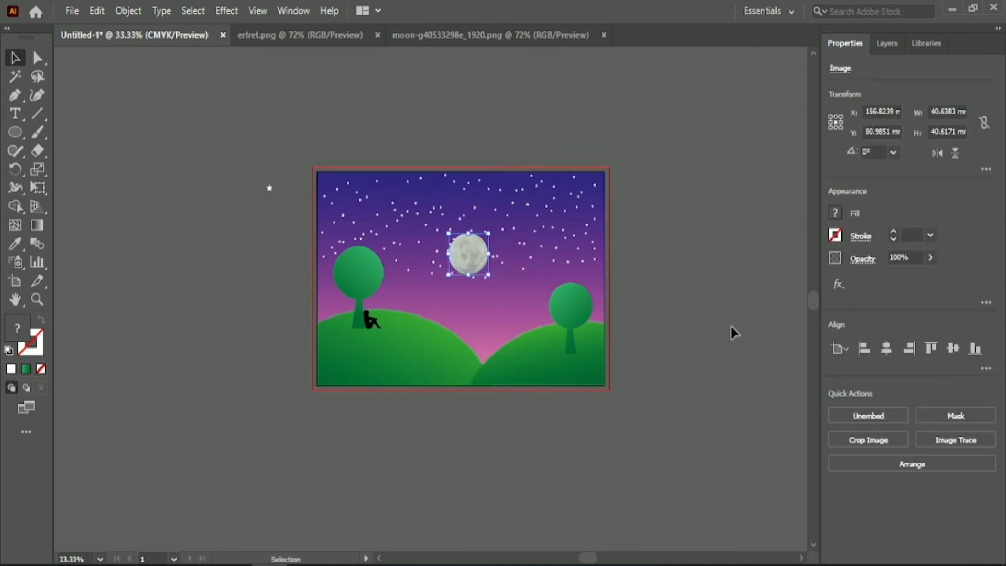
pyautogui.click(885, 349)
pyautogui.click(672, 231)
# Duplicate the left tree below the artboard and flip the copy upside down by reflecting it across the horizontal axis
pyautogui.scroll(-3, 237, 434)
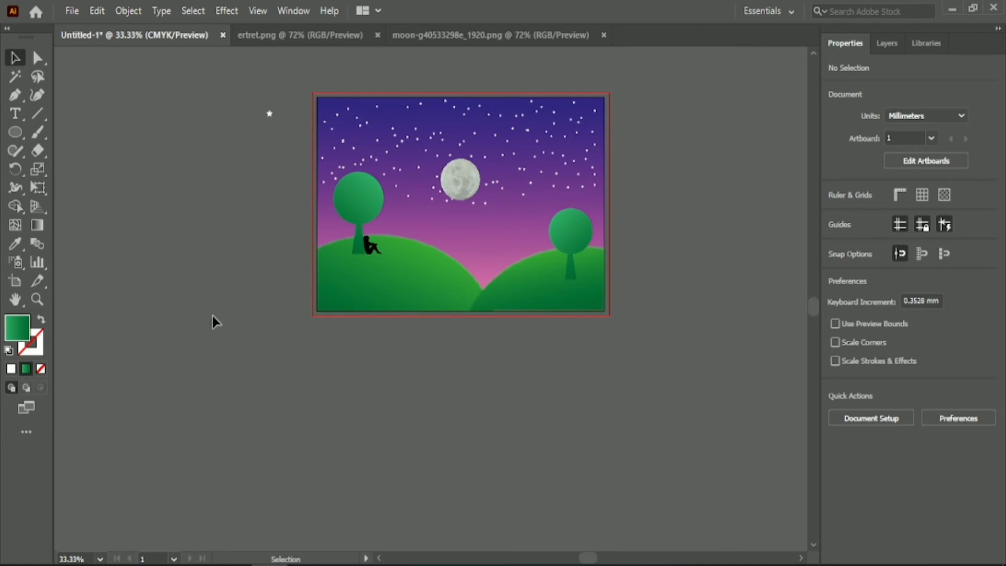
pyautogui.scroll(1, 212, 315)
pyautogui.hscroll(2, 582, 556)
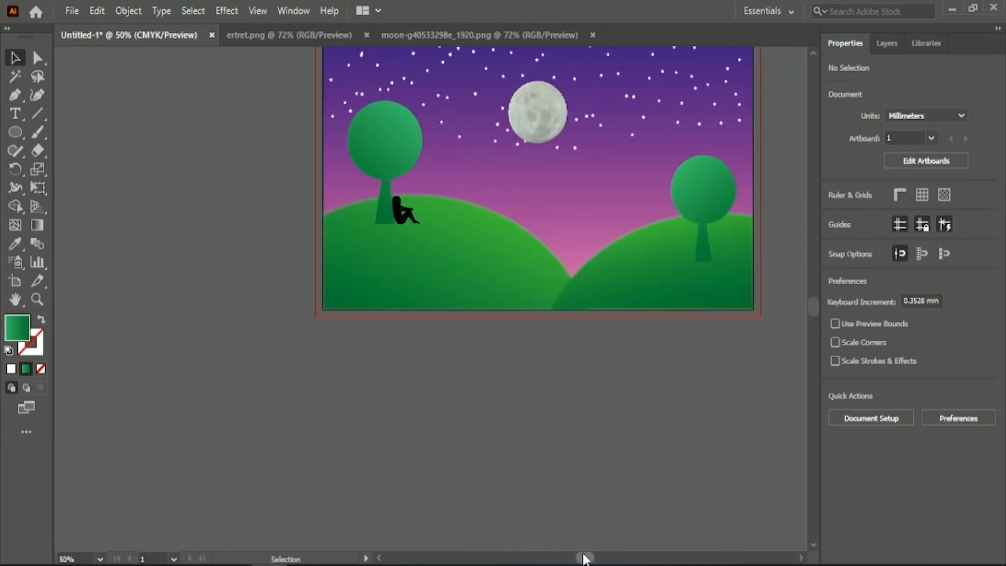
pyautogui.click(382, 152)
pyautogui.moveTo(382, 152); pyautogui.dragTo(236, 365)
pyautogui.rightClick(237, 366)
pyautogui.moveTo(367, 266)
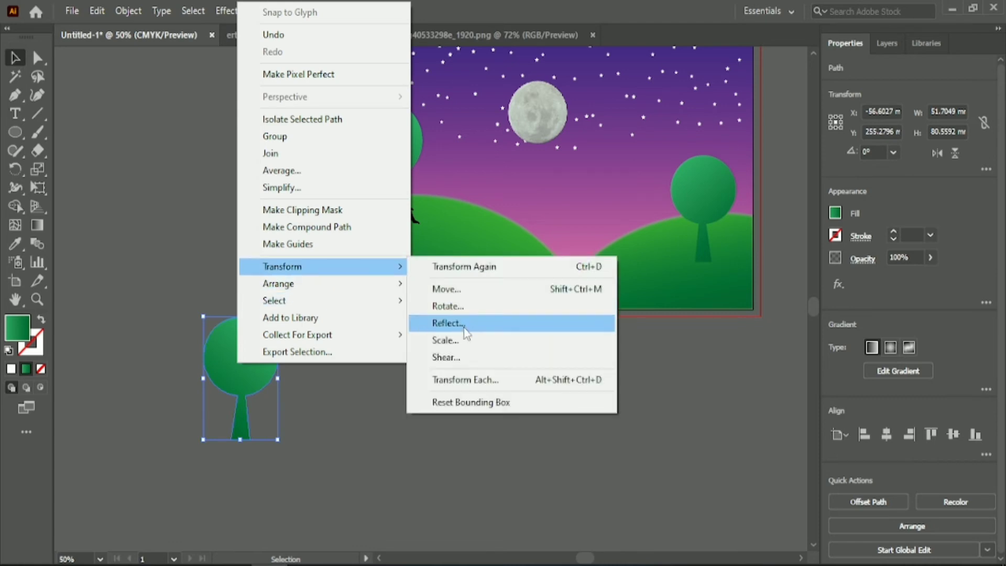
pyautogui.click(448, 323)
pyautogui.click(408, 220)
pyautogui.click(502, 404)
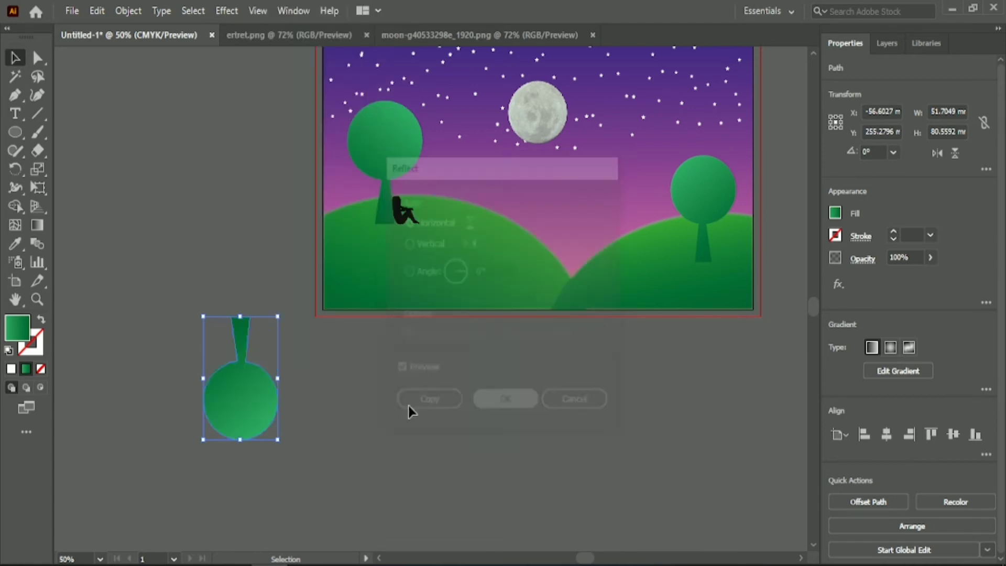
# Fill the upside-down tree copy with solid dark green
pyautogui.click(835, 212)
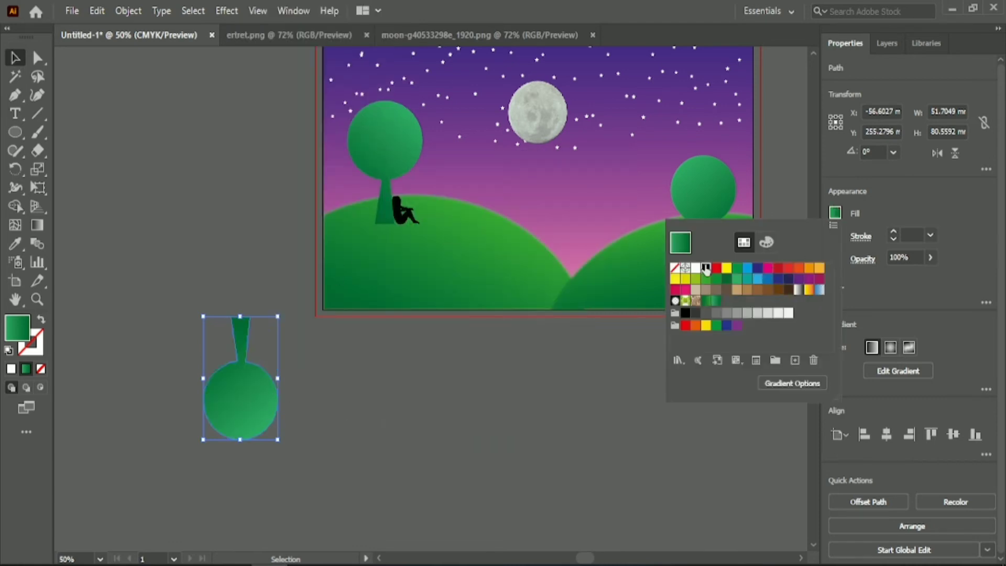
pyautogui.click(706, 268)
pyautogui.click(726, 278)
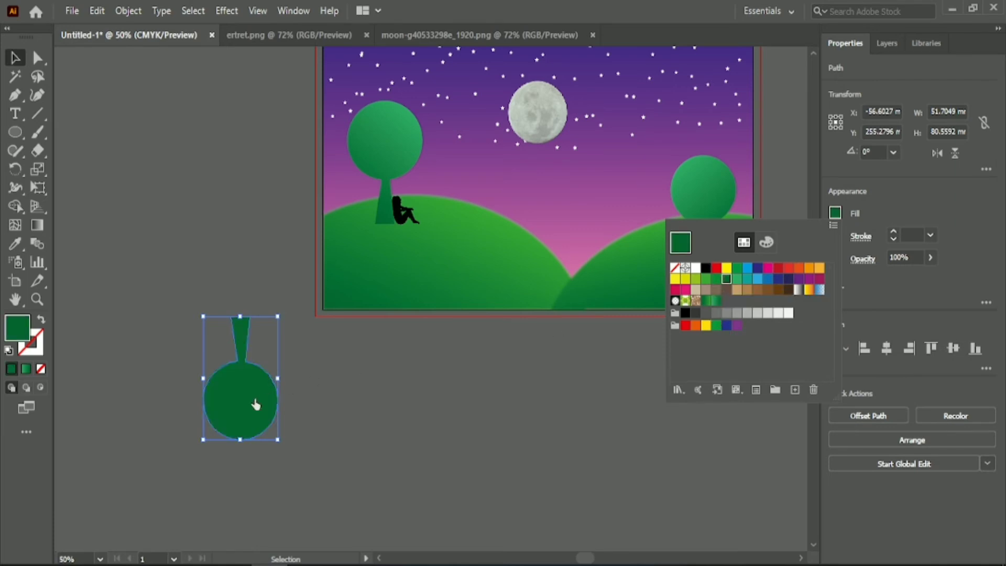
# Place the upside-down copy under the left tree's trunk and free-distort its lower corners toward the left into a slanted shadow
pyautogui.click(16, 62)
pyautogui.moveTo(261, 383); pyautogui.dragTo(387, 296)
pyautogui.click(48, 188)
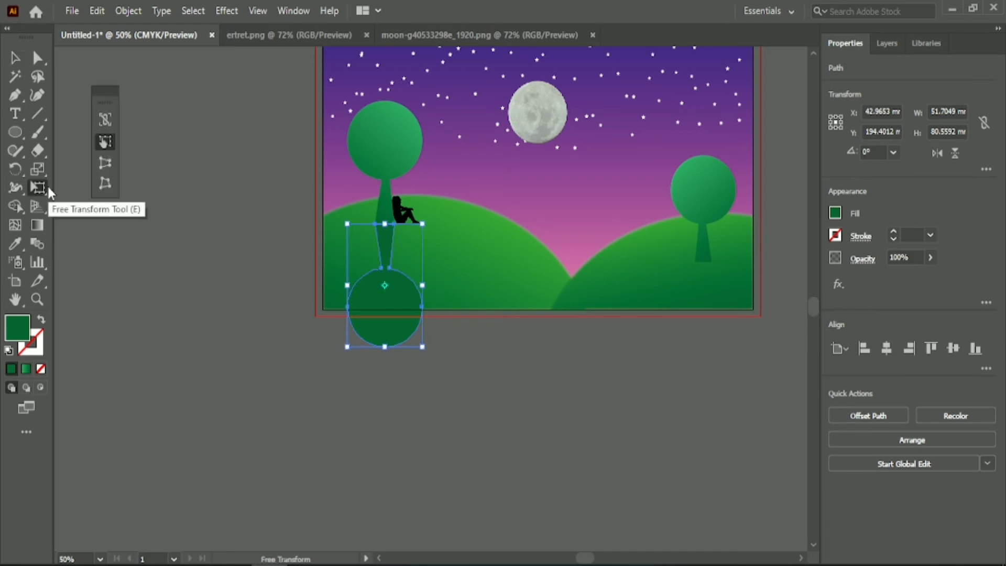
pyautogui.moveTo(347, 350); pyautogui.dragTo(303, 339)
pyautogui.moveTo(444, 348); pyautogui.dragTo(421, 350)
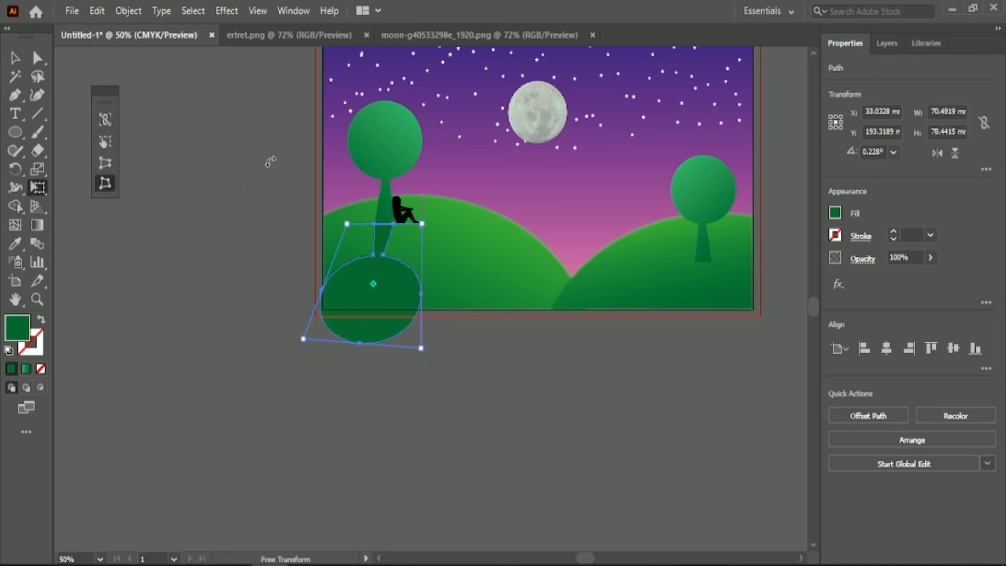
pyautogui.moveTo(422, 350); pyautogui.dragTo(407, 348)
pyautogui.click(15, 52)
pyautogui.click(216, 197)
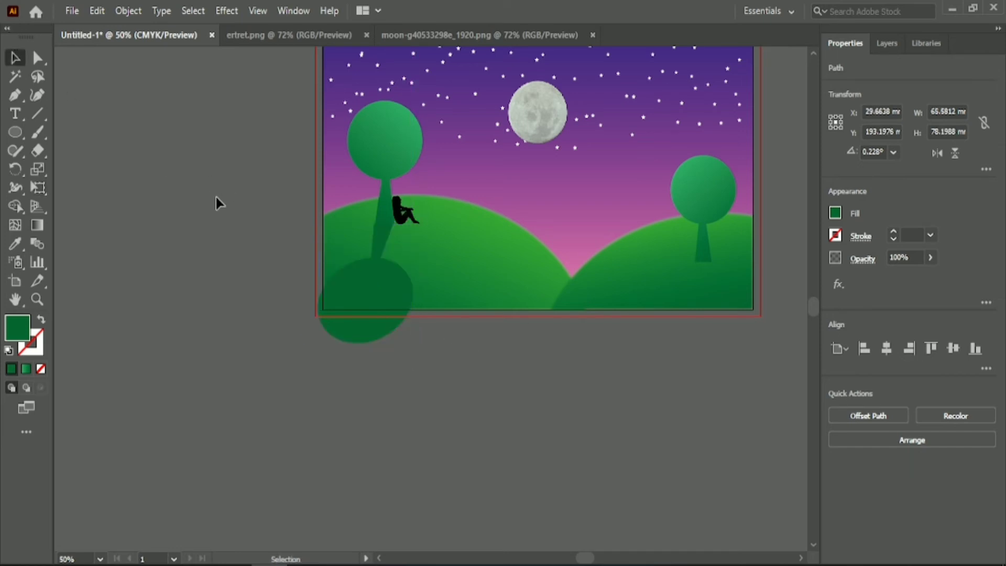
# Fill the left tree's shadow with black
pyautogui.click(365, 333)
pyautogui.click(835, 213)
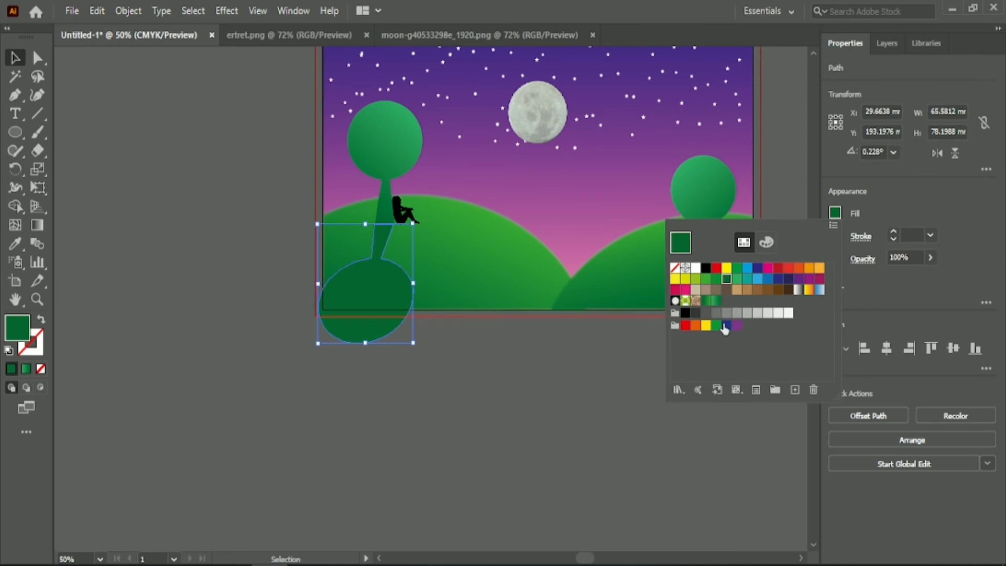
pyautogui.click(706, 268)
pyautogui.click(502, 372)
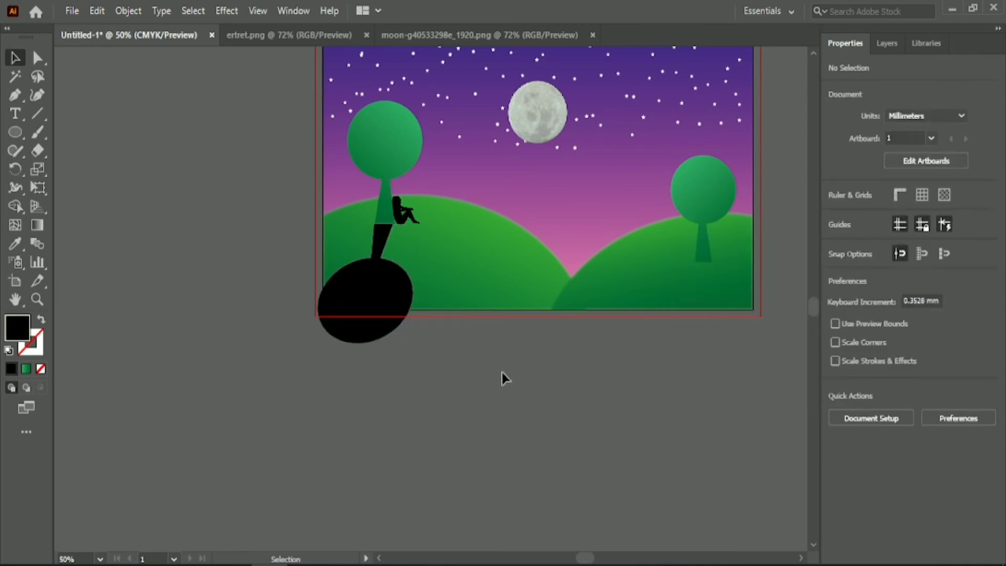
# Make a copy of the right tree reflected across the horizontal axis and place it directly under the original's trunk base
pyautogui.moveTo(693, 212); pyautogui.dragTo(618, 396)
pyautogui.rightClick(618, 396)
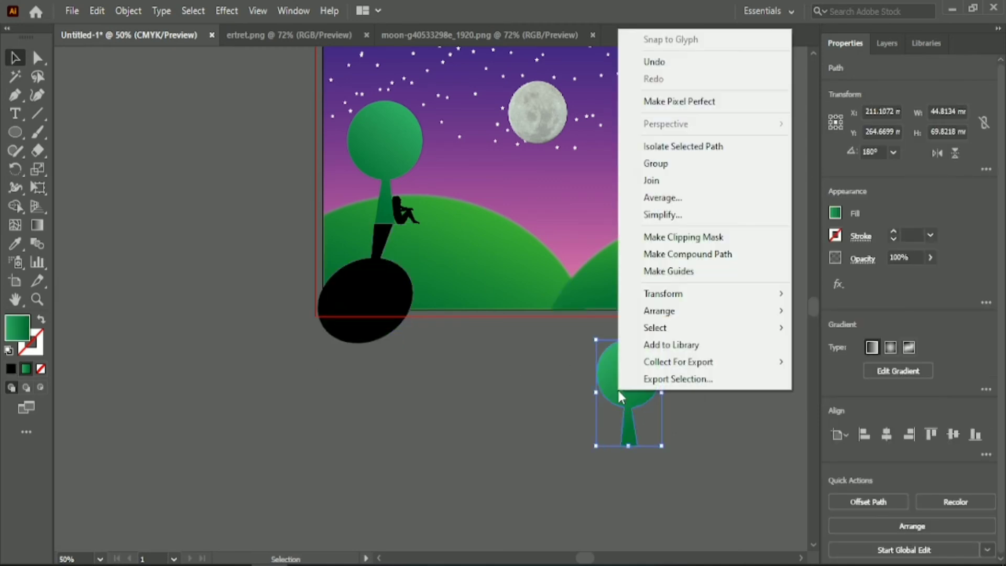
pyautogui.moveTo(774, 302)
pyautogui.click(829, 350)
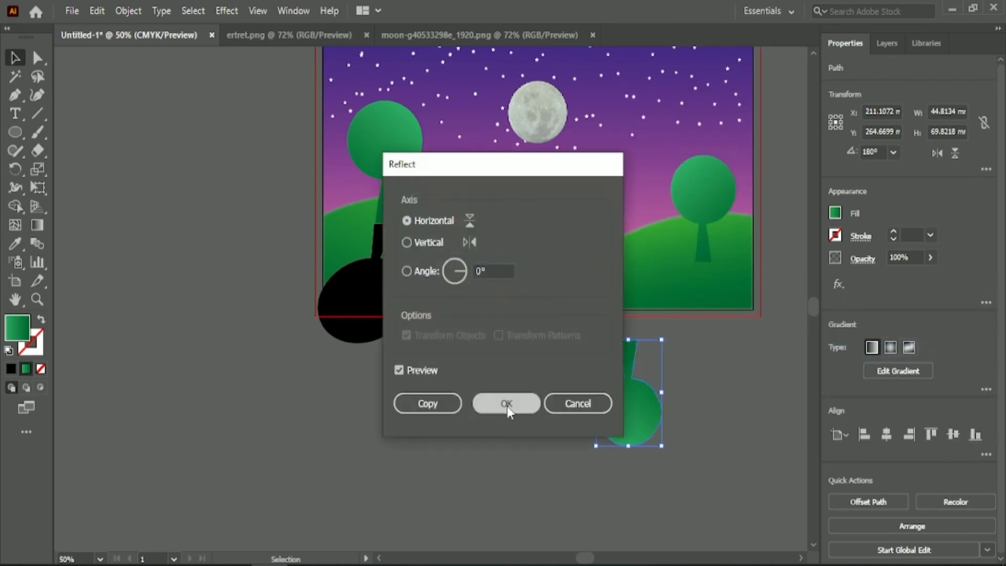
pyautogui.click(505, 402)
pyautogui.moveTo(640, 422); pyautogui.dragTo(700, 335)
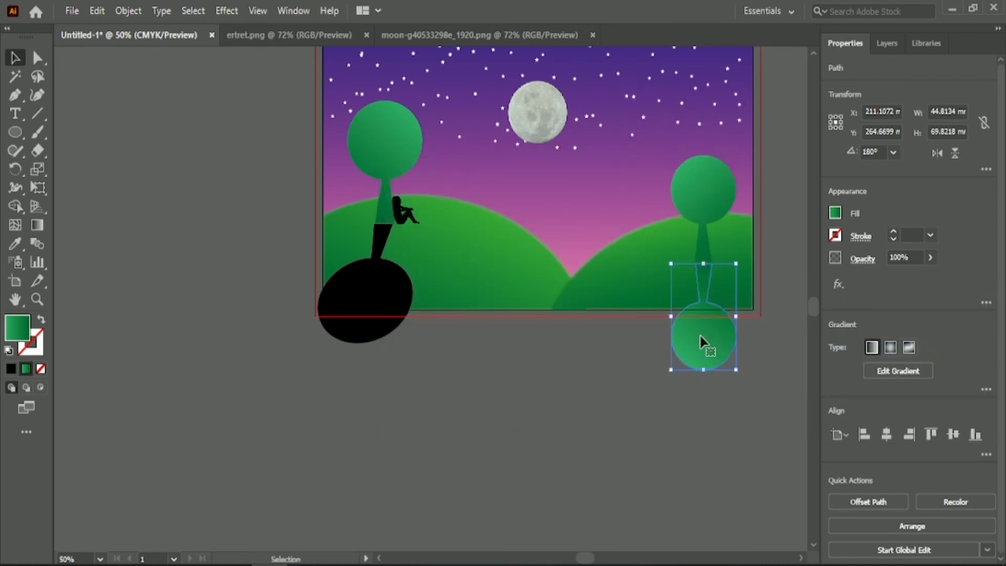
# Fill the right tree's upside-down copy with black
pyautogui.click(835, 214)
pyautogui.click(705, 269)
pyautogui.click(166, 167)
# Free-distort the lower corners of the right tree's shadow so it slants right and flattens, and nudge it up two increments
pyautogui.click(38, 188)
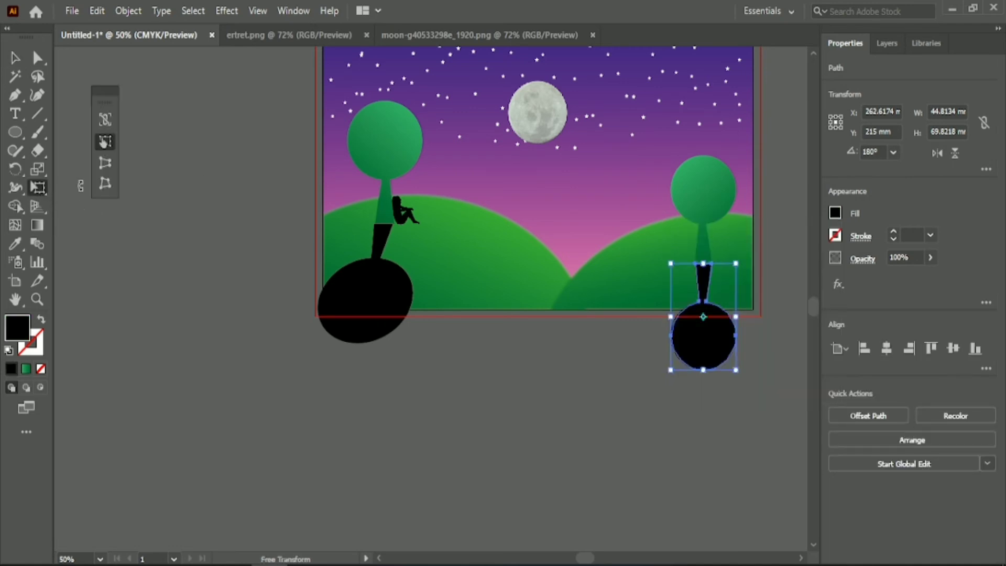
pyautogui.click(105, 182)
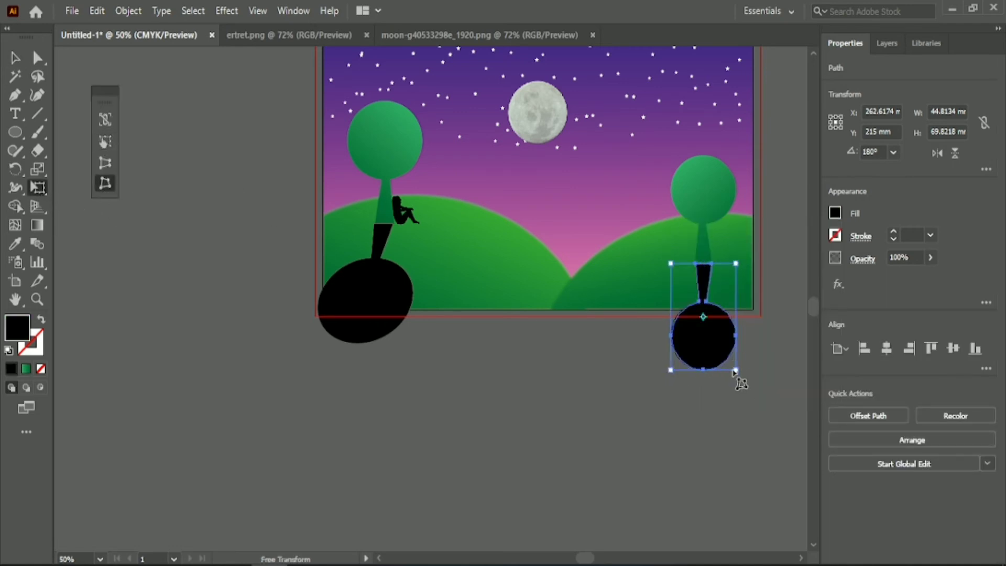
pyautogui.moveTo(734, 371); pyautogui.dragTo(775, 365)
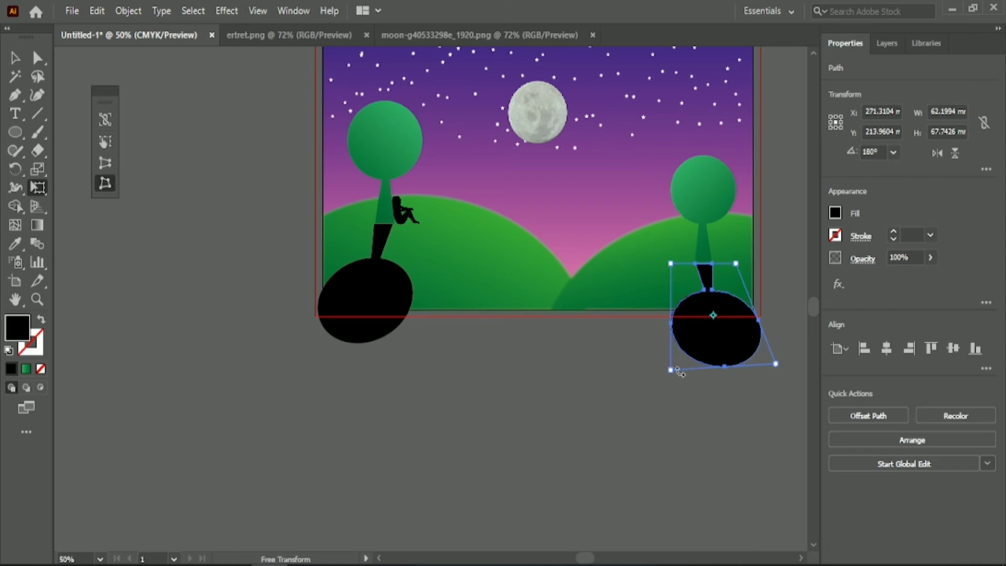
pyautogui.moveTo(671, 371); pyautogui.dragTo(690, 350)
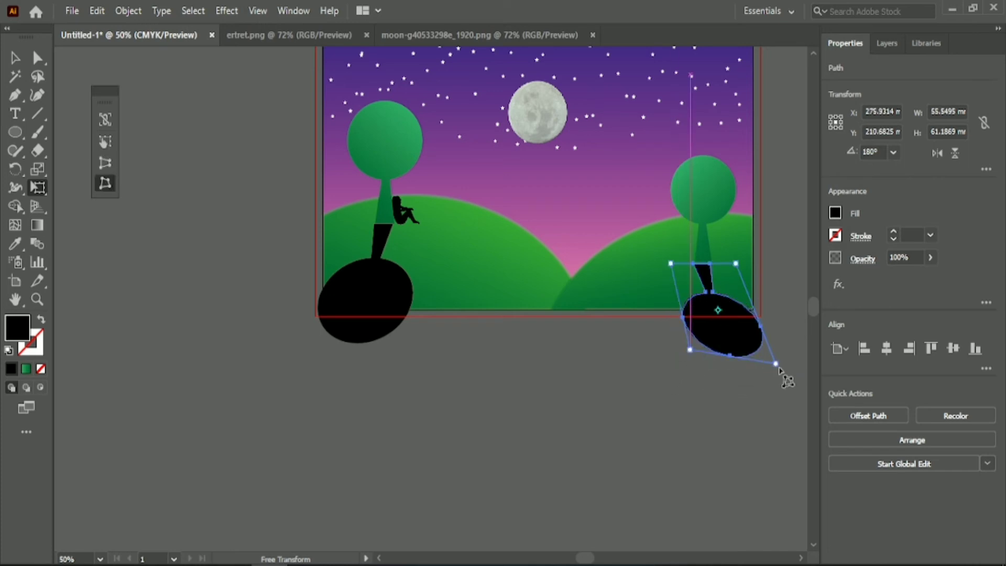
pyautogui.moveTo(777, 364); pyautogui.dragTo(775, 343)
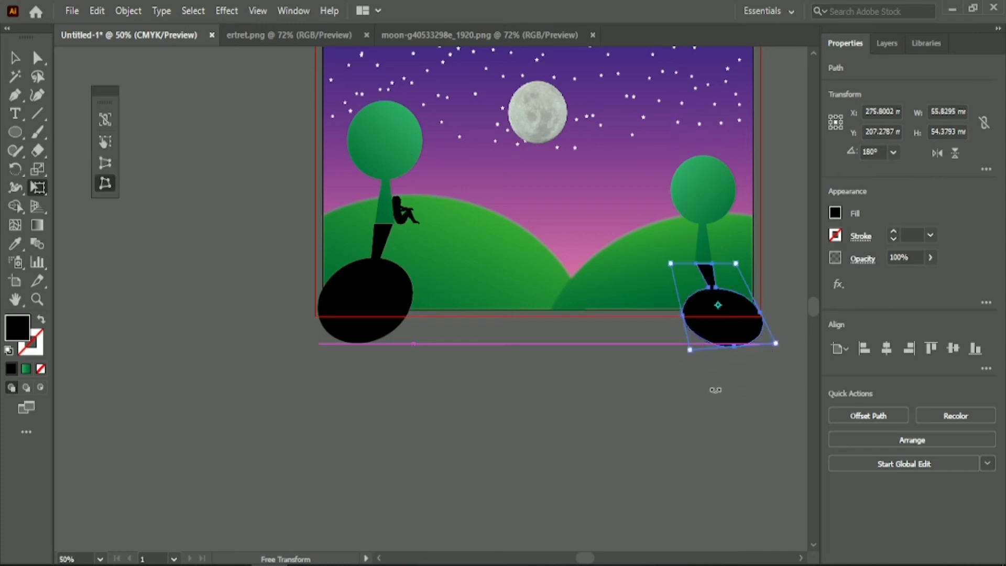
pyautogui.click(15, 58)
pyautogui.click(258, 251)
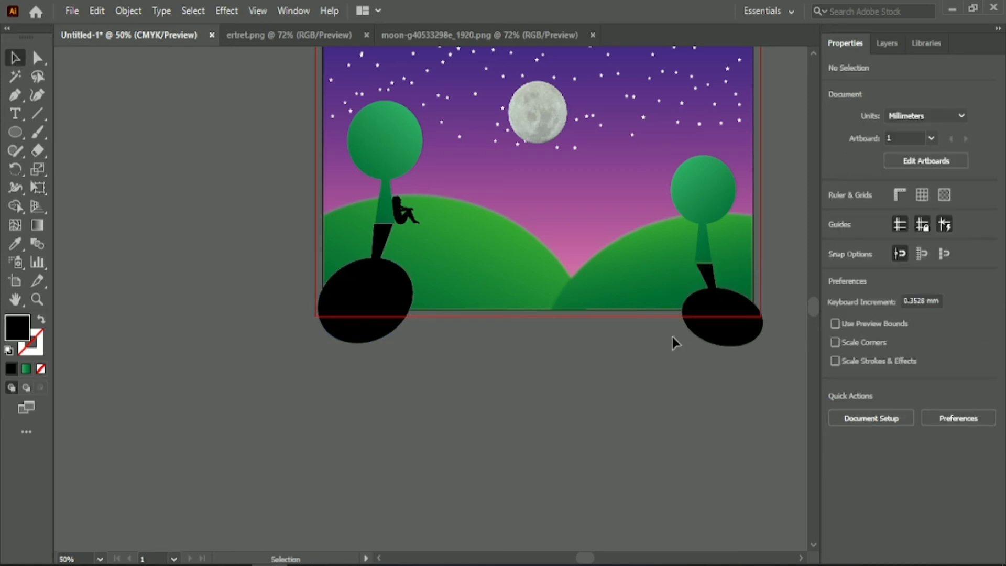
pyautogui.click(722, 315)
pyautogui.press('Up')
pyautogui.press('Up')
pyautogui.click(681, 384)
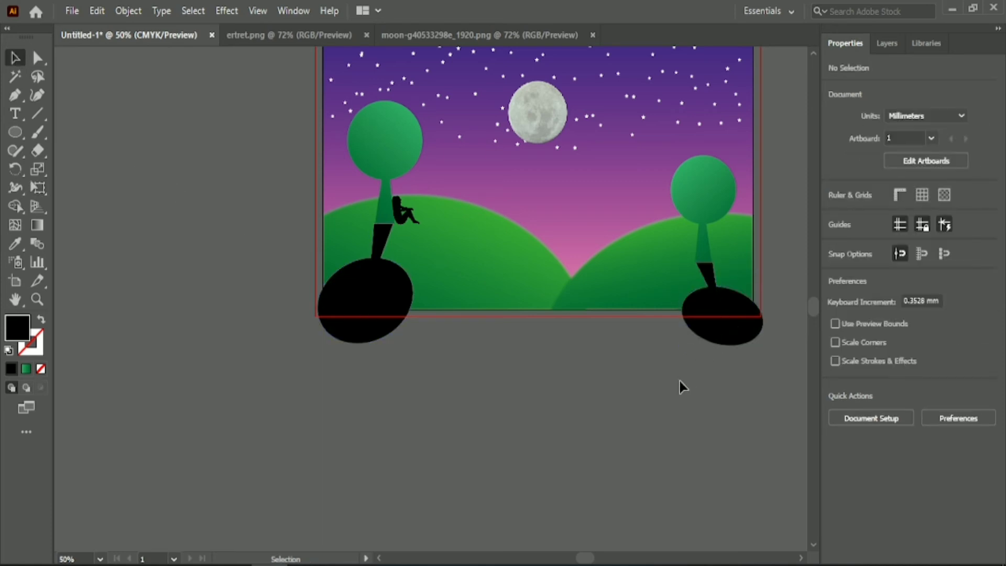
# Set both tree shadows to 89% opacity and give them a dark gray fill
pyautogui.click(353, 299)
pyautogui.keyDown('shift'); pyautogui.click(728, 319); pyautogui.keyUp('shift')
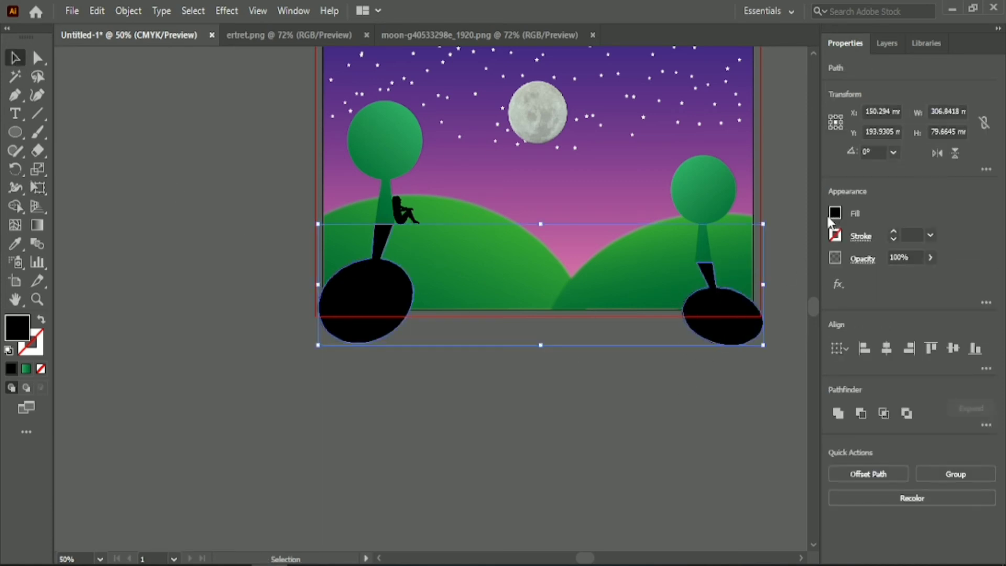
pyautogui.scroll(-9, 909, 255)
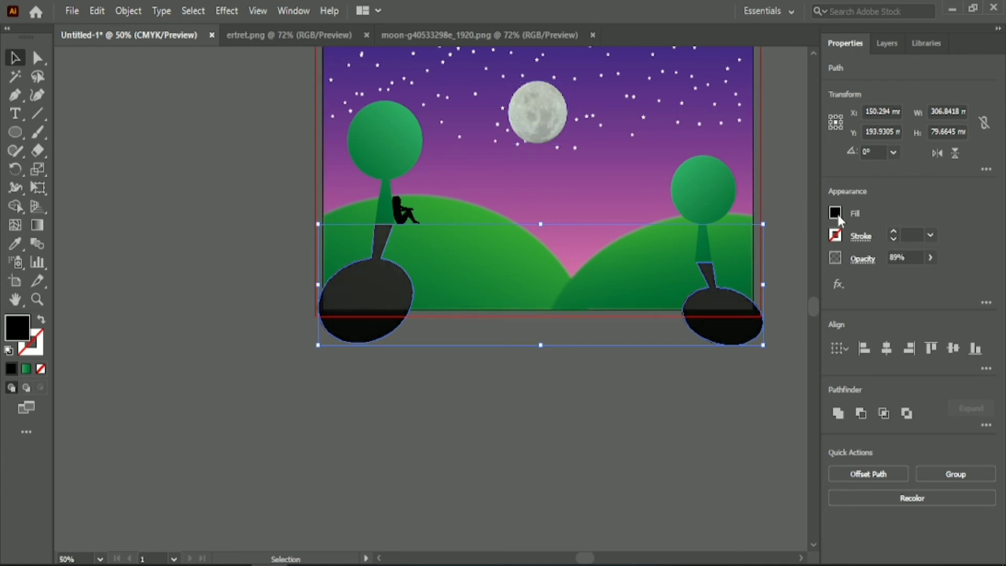
pyautogui.click(835, 212)
pyautogui.click(727, 278)
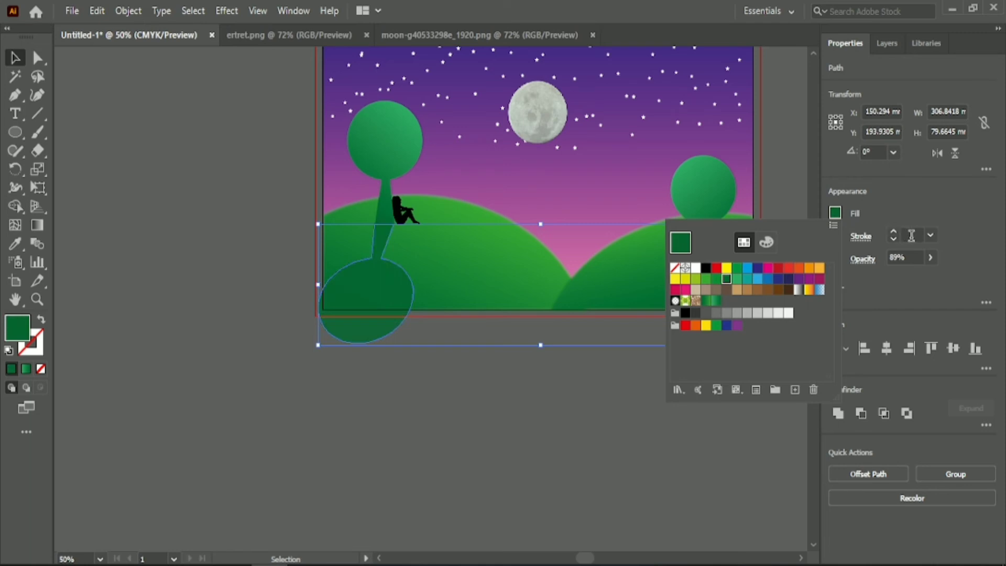
pyautogui.click(737, 313)
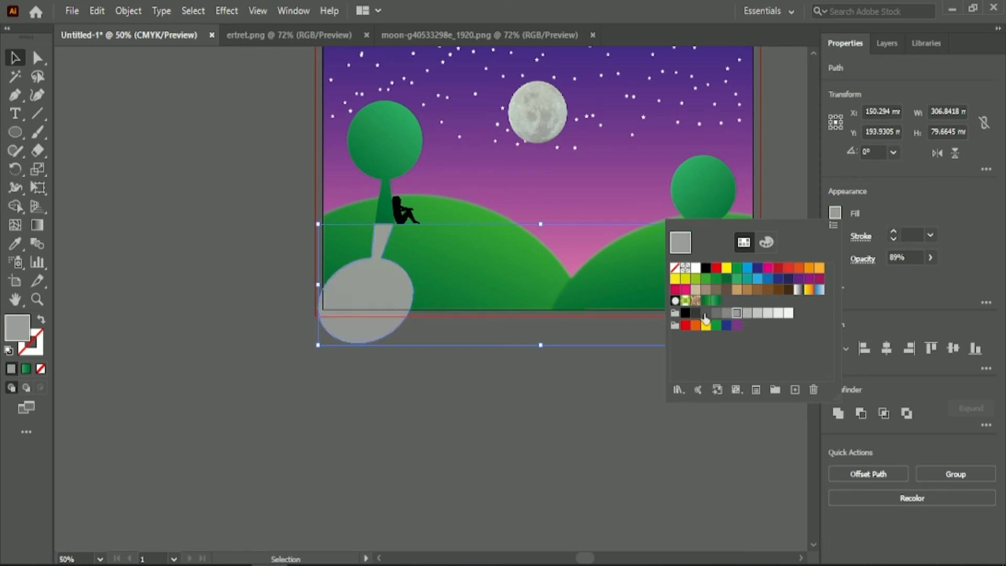
pyautogui.click(705, 314)
pyautogui.click(145, 177)
# Apply a Gaussian Blur with a radius of about 9.7 pixels to both tree shadows
pyautogui.click(357, 326)
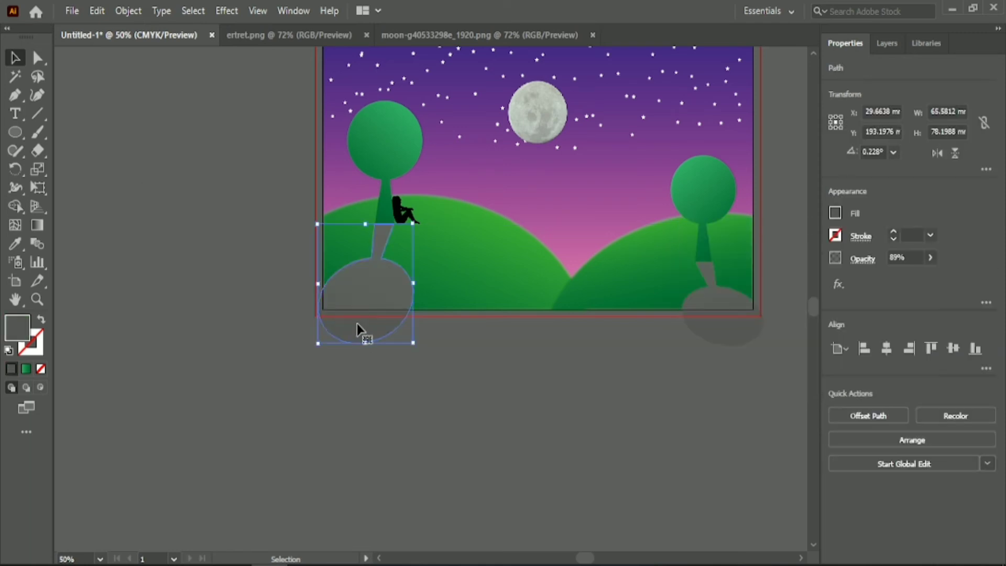
pyautogui.keyDown('shift'); pyautogui.click(718, 324); pyautogui.keyUp('shift')
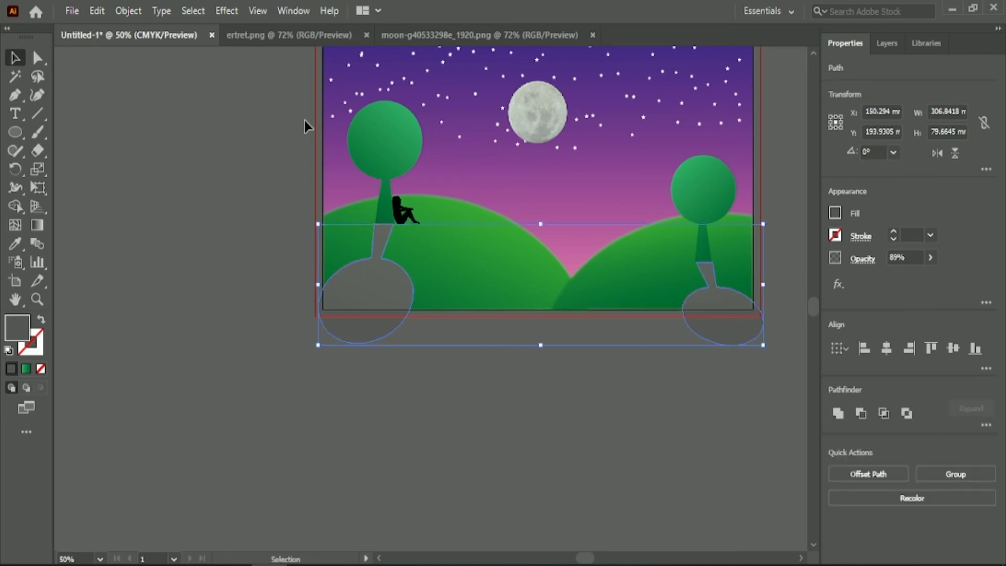
pyautogui.click(229, 12)
pyautogui.moveTo(355, 257)
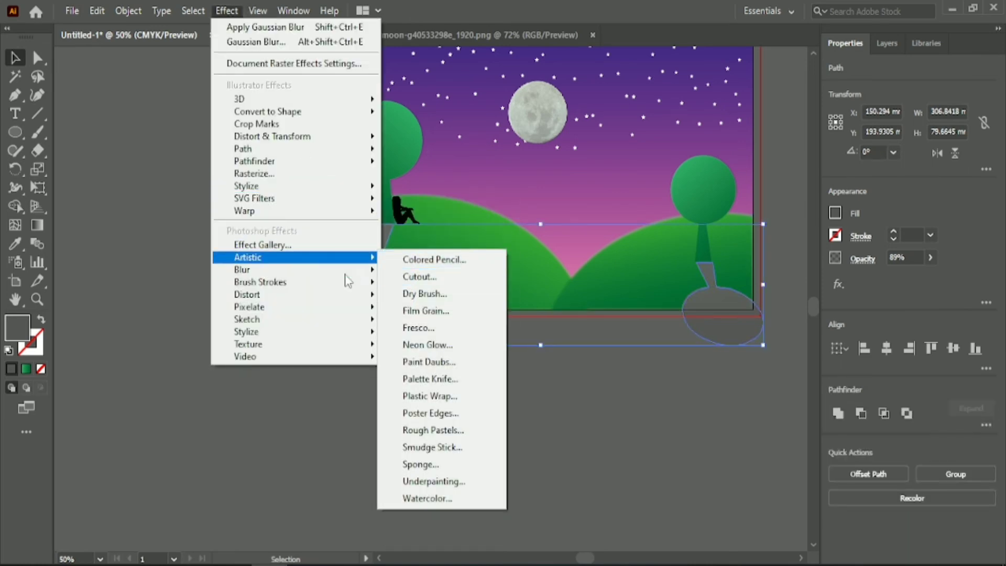
pyautogui.click(404, 270)
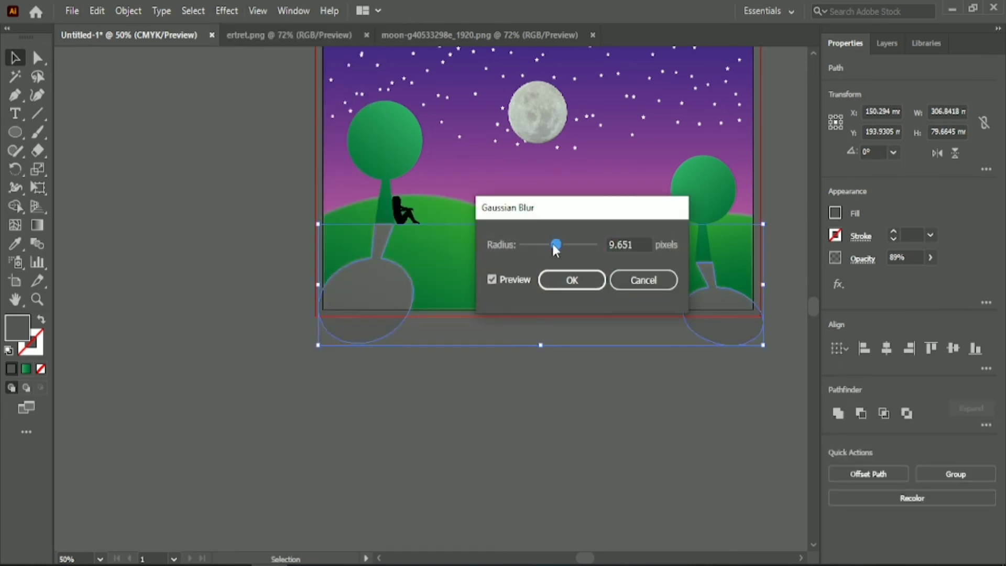
pyautogui.moveTo(560, 245); pyautogui.dragTo(553, 244)
pyautogui.click(559, 281)
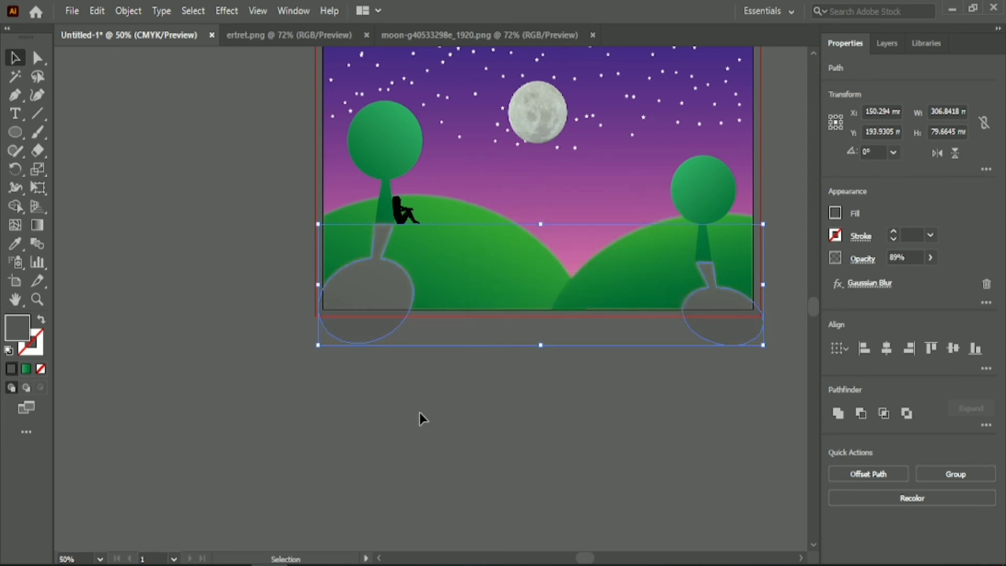
pyautogui.click(148, 199)
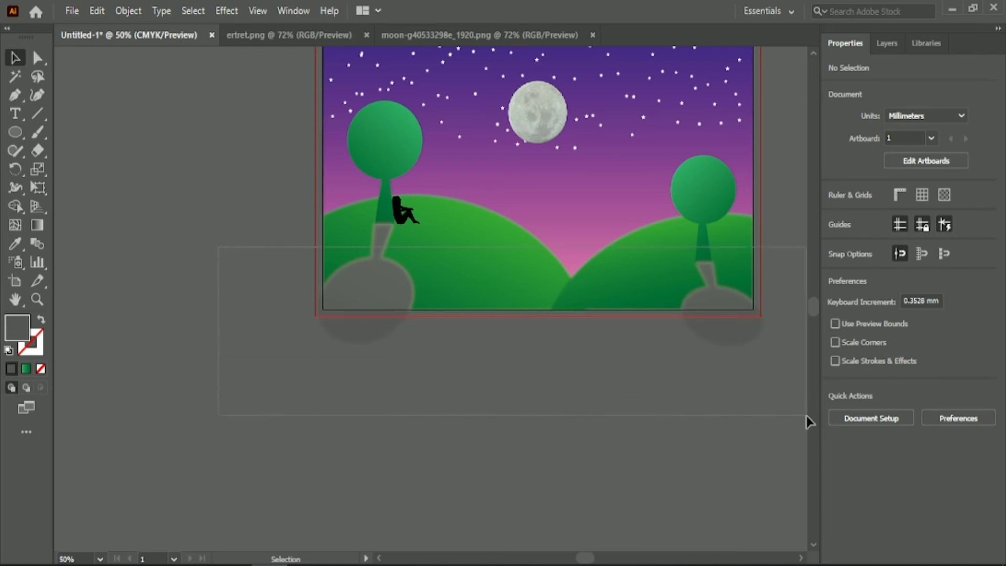
# Remove the parts of both tree shadows that extend below the artboard with the Shape Builder tool
pyautogui.moveTo(806, 416); pyautogui.dragTo(806, 415)
pyautogui.click(16, 207)
pyautogui.moveTo(365, 377); pyautogui.dragTo(365, 342)
pyautogui.keyDown('alt'); pyautogui.click(718, 335); pyautogui.keyUp('alt')
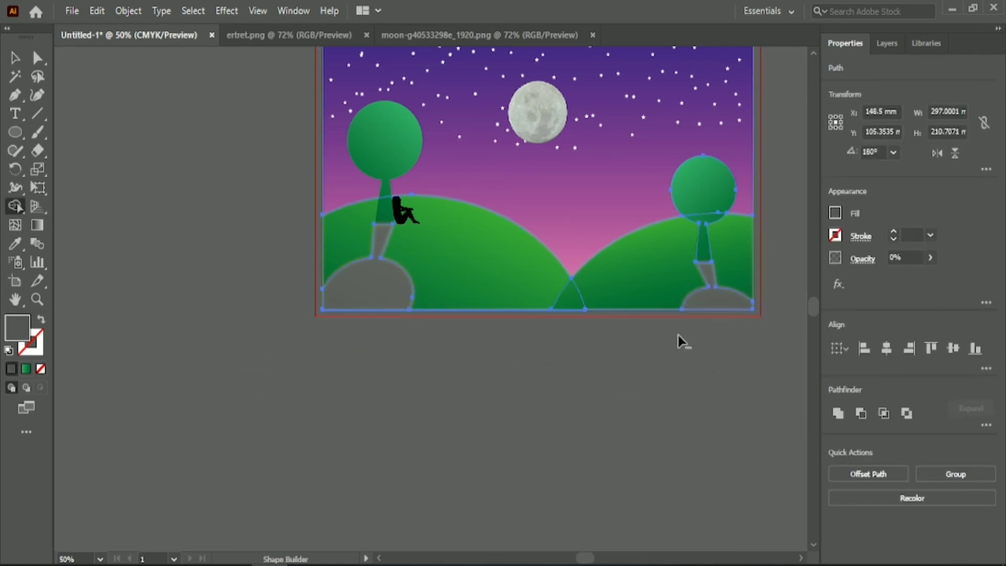
pyautogui.click(15, 59)
pyautogui.click(227, 310)
# Set both trimmed tree shadows to 77% opacity and fill them with dark green C=90 M=30 Y=95 K=30
pyautogui.scroll(5, 649, 448)
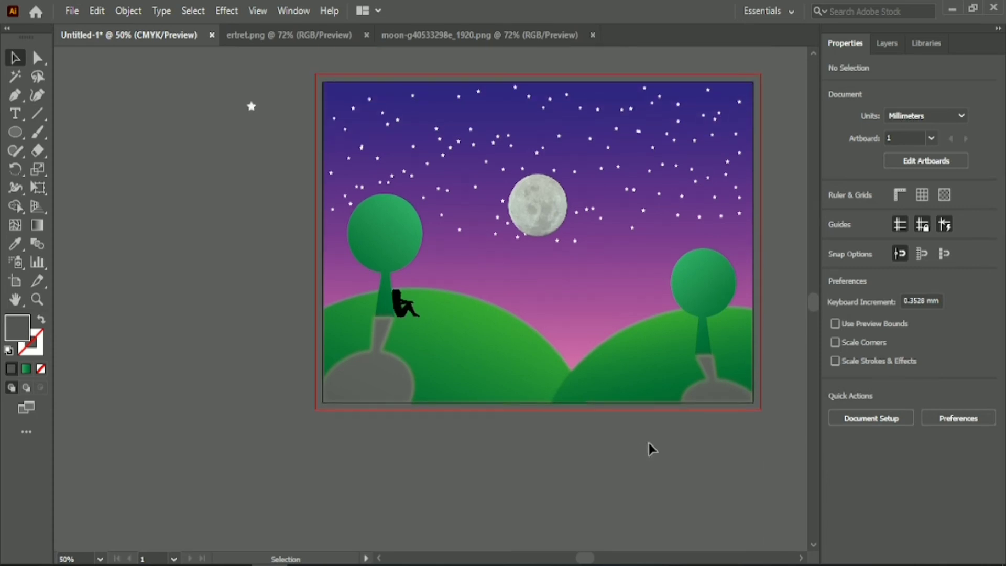
pyautogui.click(371, 367)
pyautogui.keyDown('shift'); pyautogui.click(718, 392); pyautogui.keyUp('shift')
pyautogui.click(910, 257)
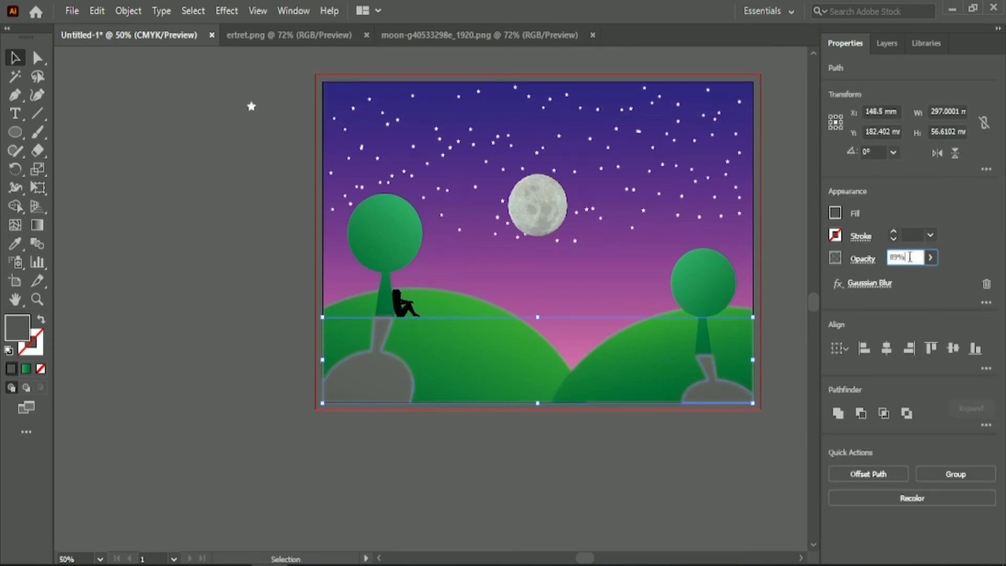
pyautogui.click(836, 212)
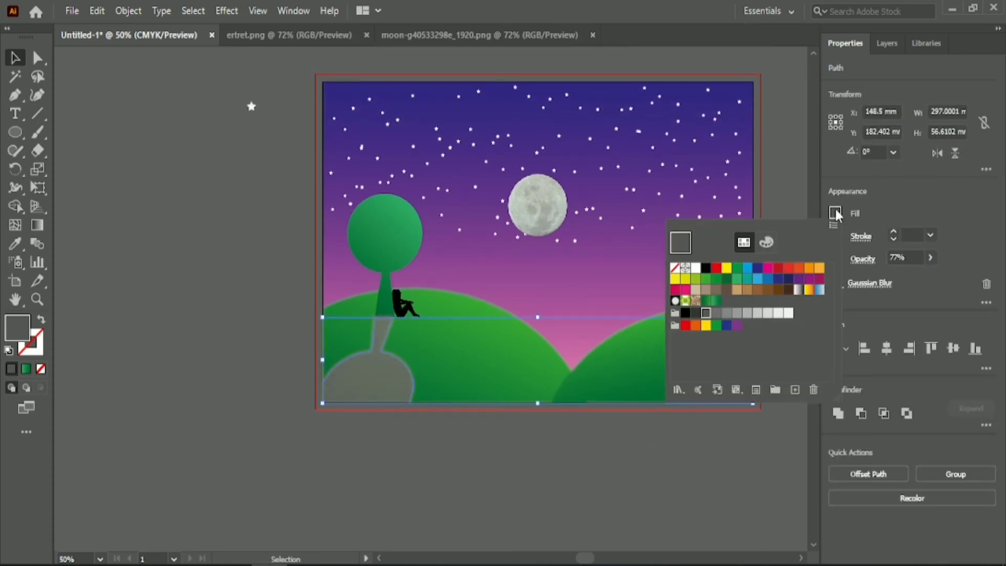
pyautogui.click(726, 283)
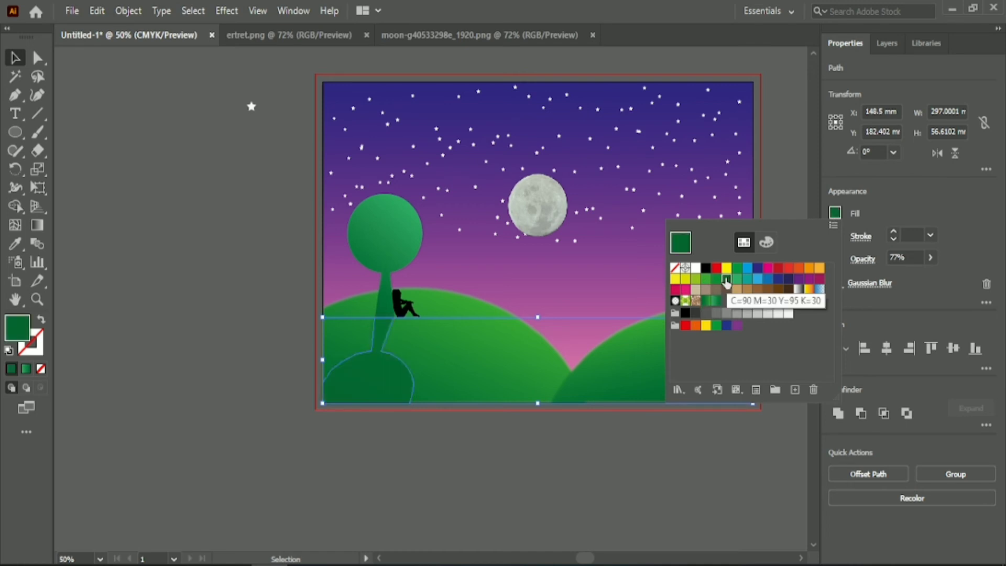
pyautogui.click(565, 448)
pyautogui.scroll(1, 560, 447)
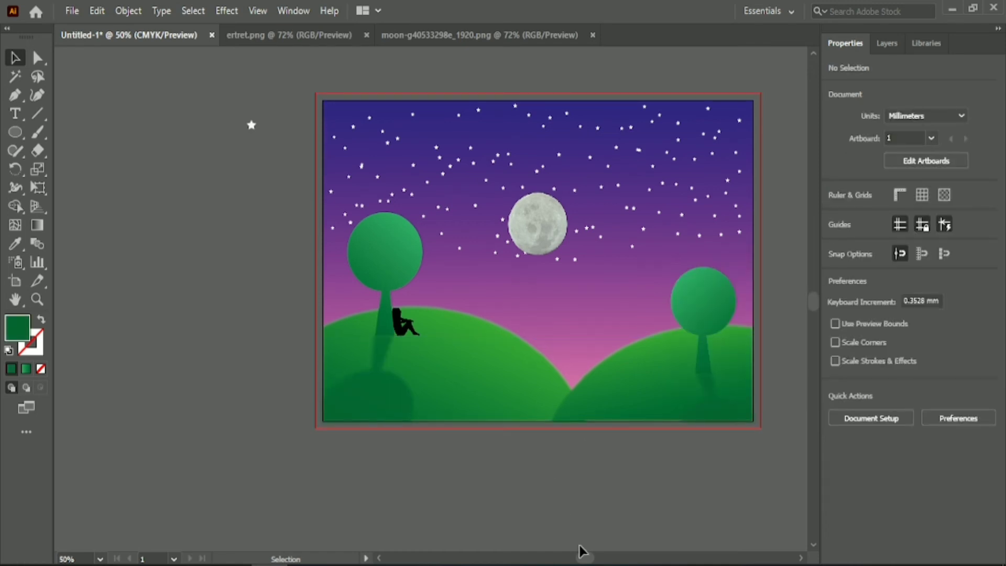
pyautogui.moveTo(584, 556); pyautogui.dragTo(591, 557)
pyautogui.click(214, 400)
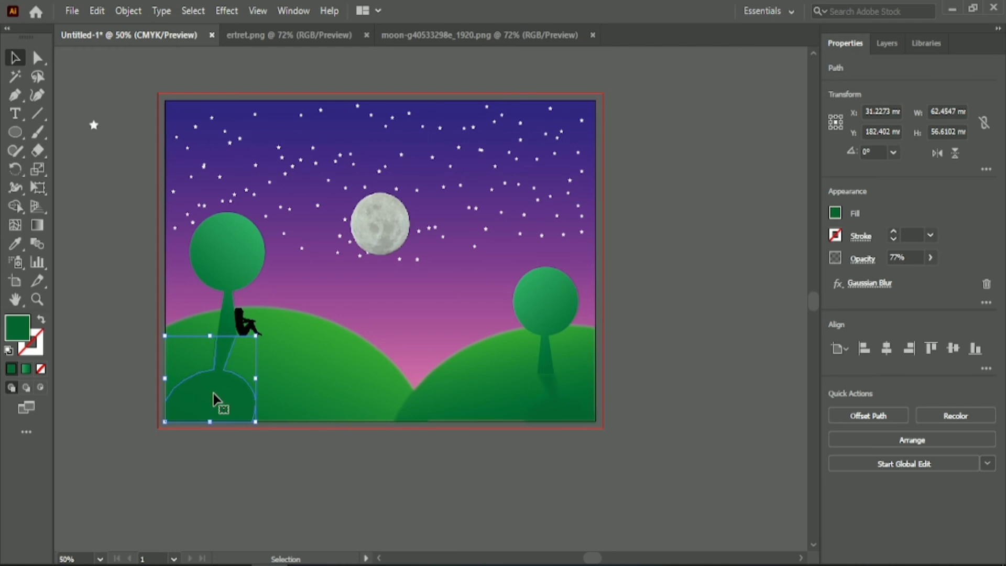
pyautogui.click(292, 481)
pyautogui.click(558, 412)
pyautogui.click(487, 467)
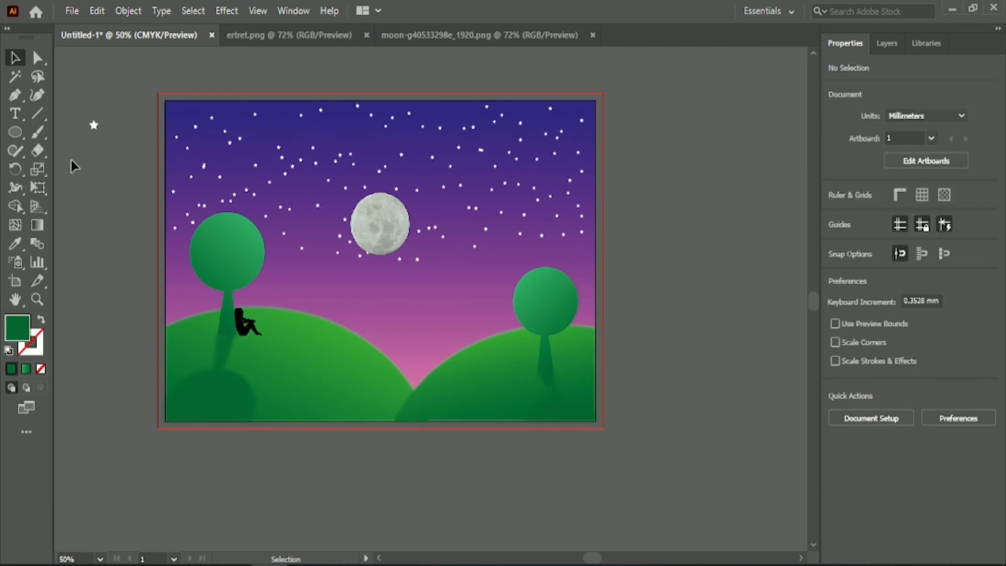
# Delete the leftover white star outside the artboard
pyautogui.moveTo(97, 136); pyautogui.dragTo(100, 146)
pyautogui.press('Delete')
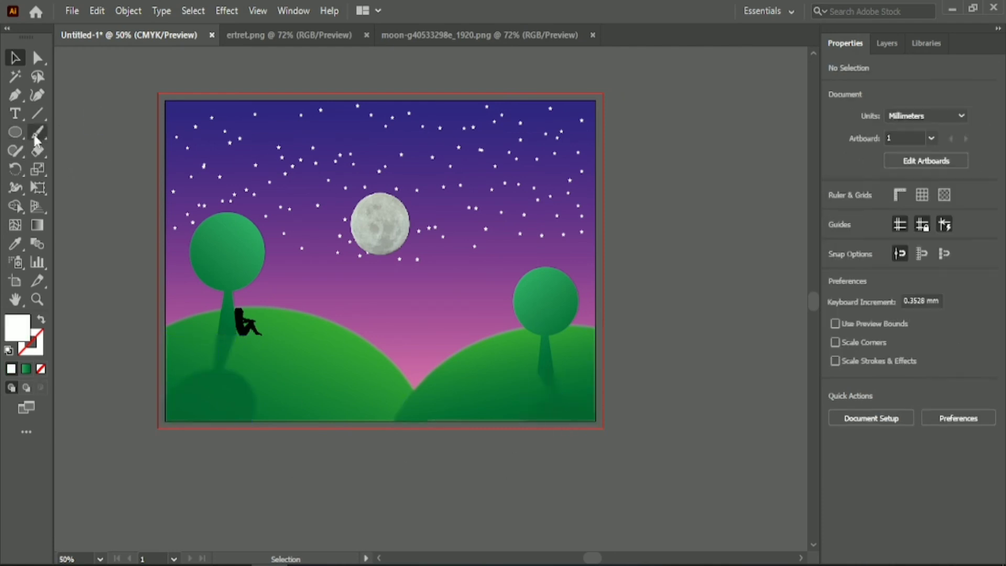
# Draw a horizontal straight line about 75 mm long in the empty area to the right of the artboard
pyautogui.moveTo(628, 205); pyautogui.dragTo(736, 205)
pyautogui.click(15, 62)
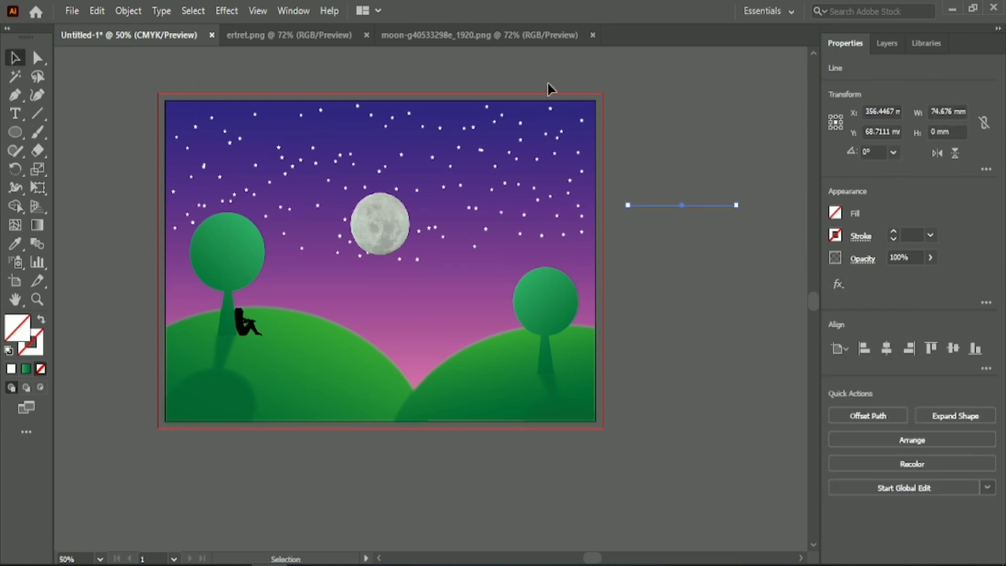
# Apply the rough charcoal-style art brush to the straight line beside the artboard with a 1 pt stroke
pyautogui.click(282, 9)
pyautogui.click(506, 266)
pyautogui.click(729, 201)
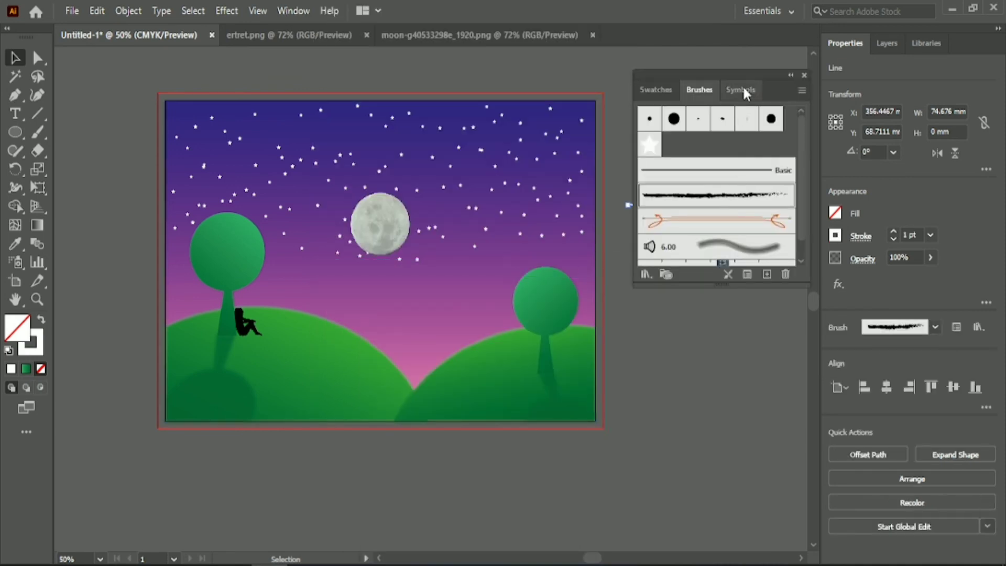
pyautogui.moveTo(743, 77); pyautogui.dragTo(734, 315)
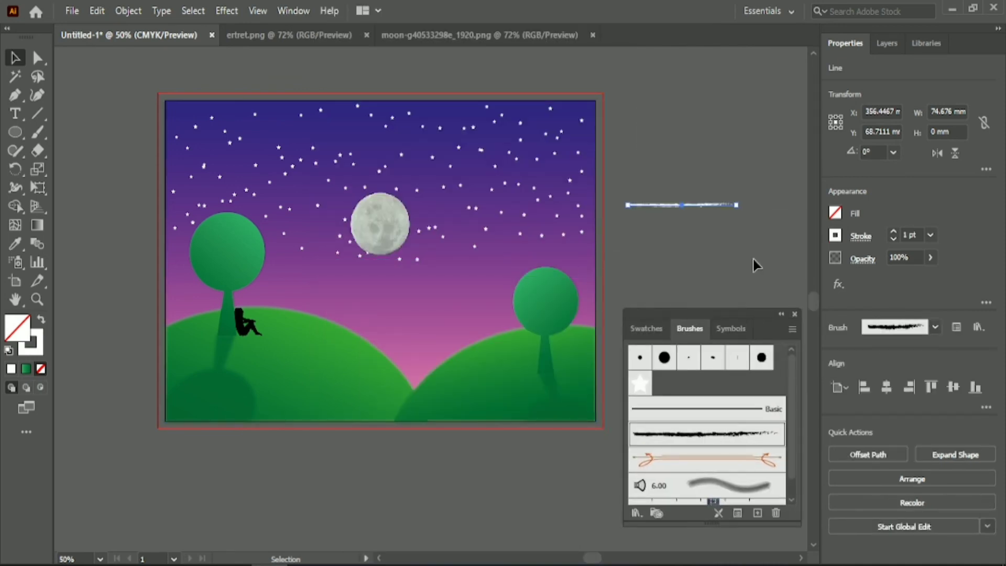
pyautogui.click(795, 315)
# Set the brushed line's stroke colour to black and deselect it
pyautogui.click(835, 235)
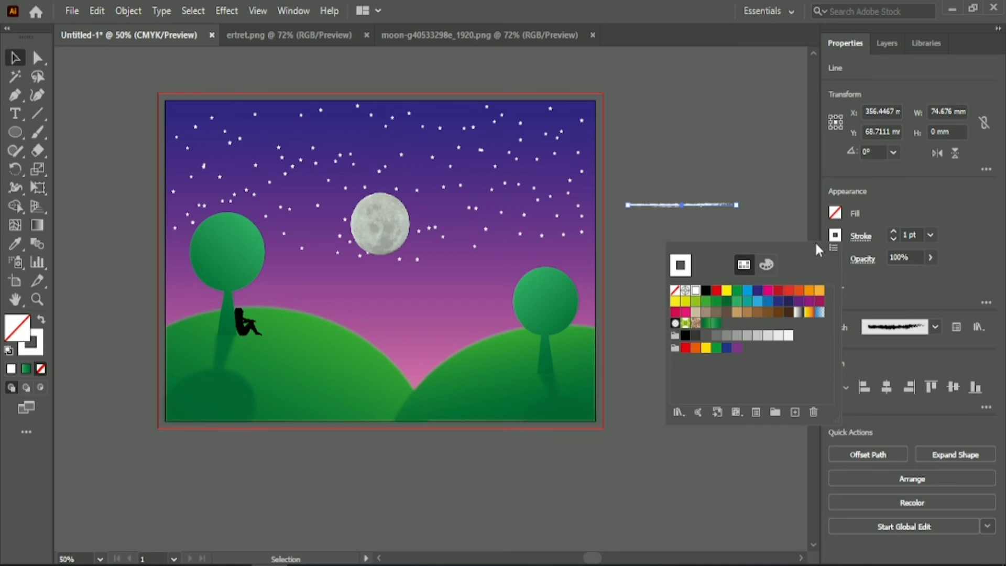
pyautogui.click(705, 292)
pyautogui.click(762, 190)
pyautogui.click(762, 190)
# Rotate the brushed line to 45° and set its stroke colour to white
pyautogui.click(725, 205)
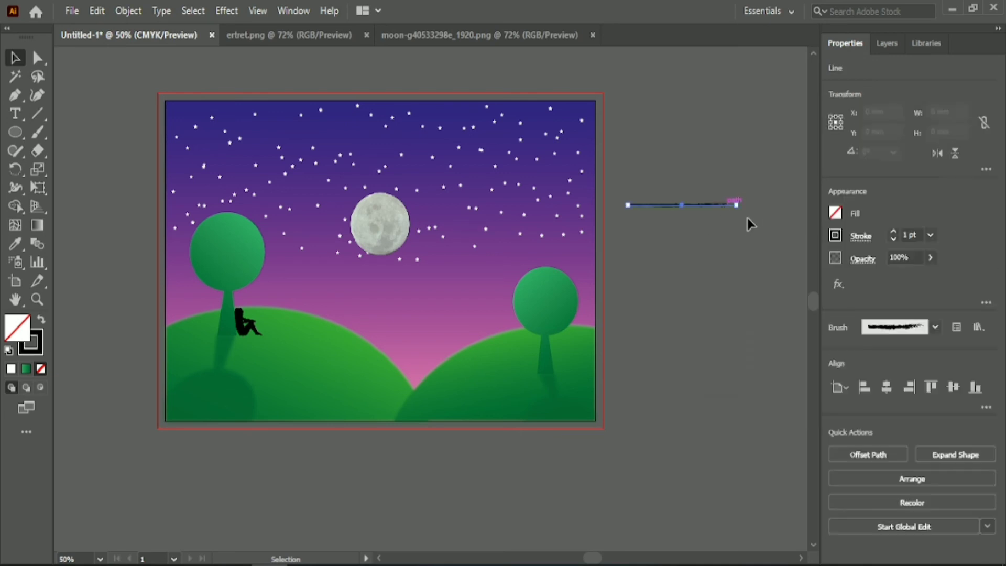
pyautogui.moveTo(742, 211); pyautogui.dragTo(742, 163)
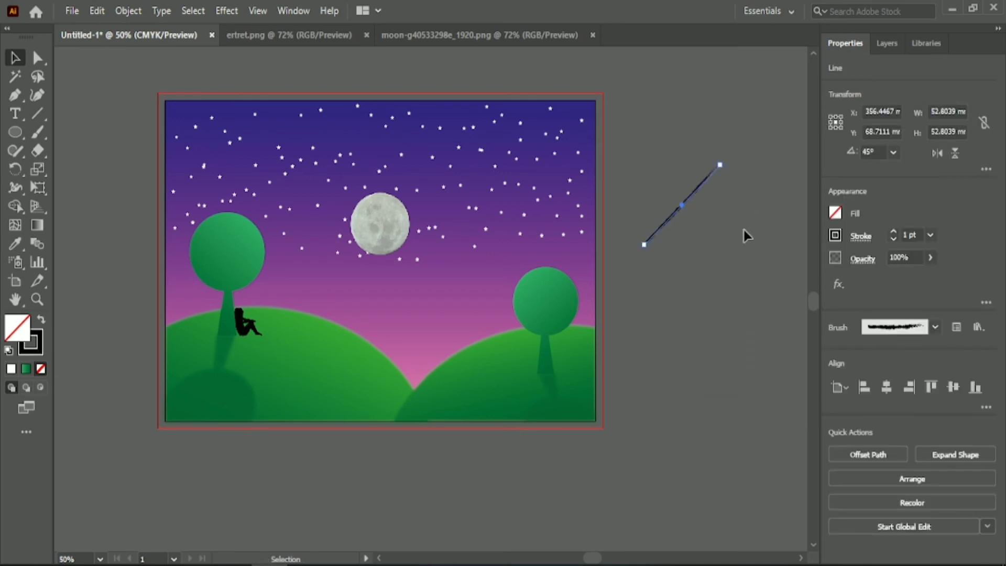
pyautogui.click(834, 236)
pyautogui.click(695, 291)
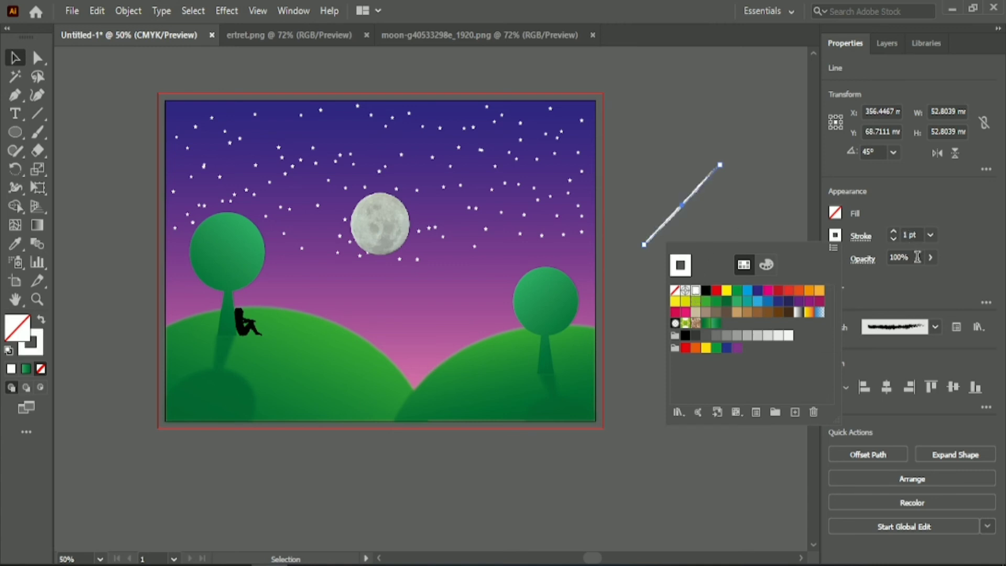
# Set the white diagonal line's stroke weight to 0.5 pt and its opacity to 69%
pyautogui.click(917, 256)
pyautogui.click(914, 259)
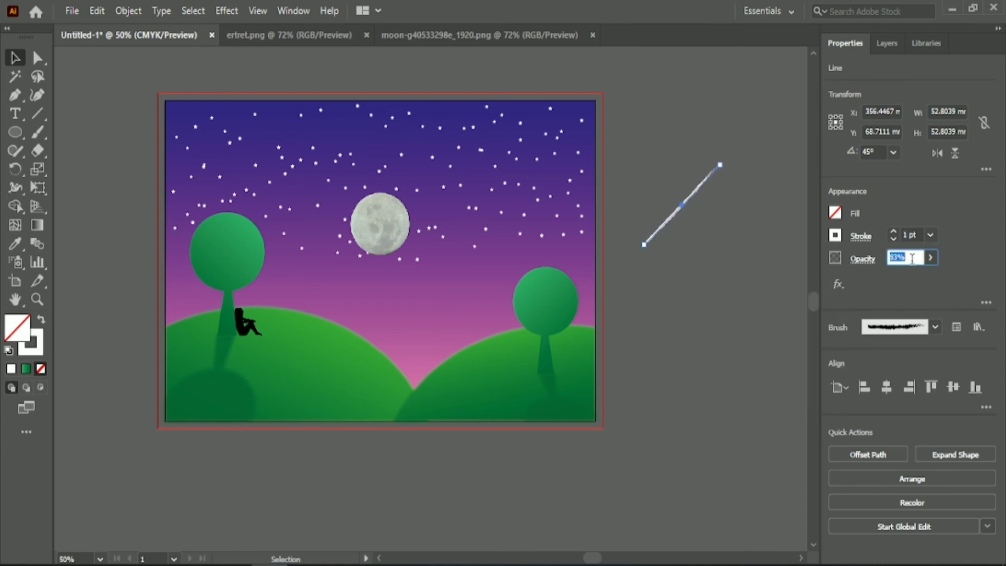
pyautogui.click(912, 234)
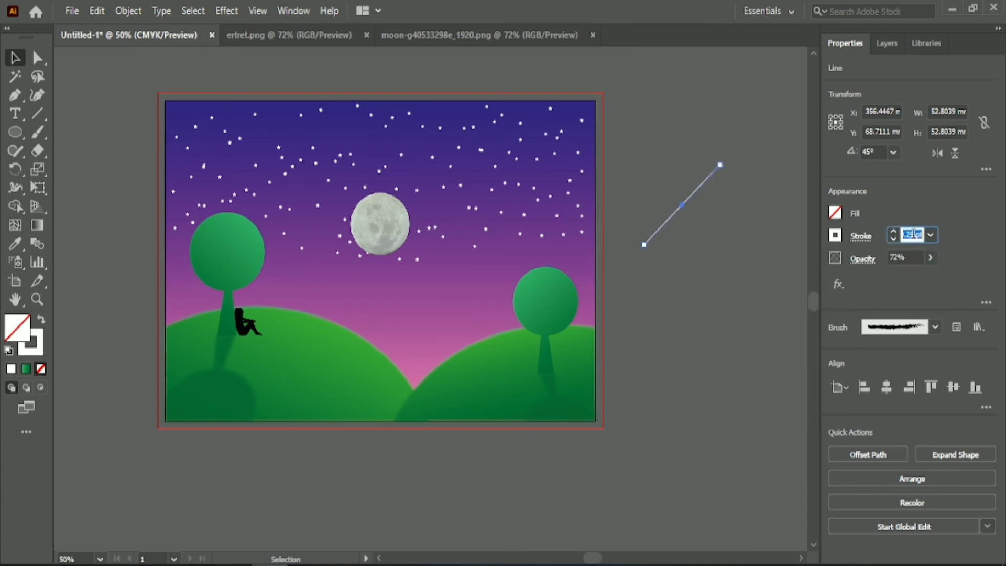
pyautogui.click(913, 257)
pyautogui.scroll(-3, 913, 258)
pyautogui.click(736, 278)
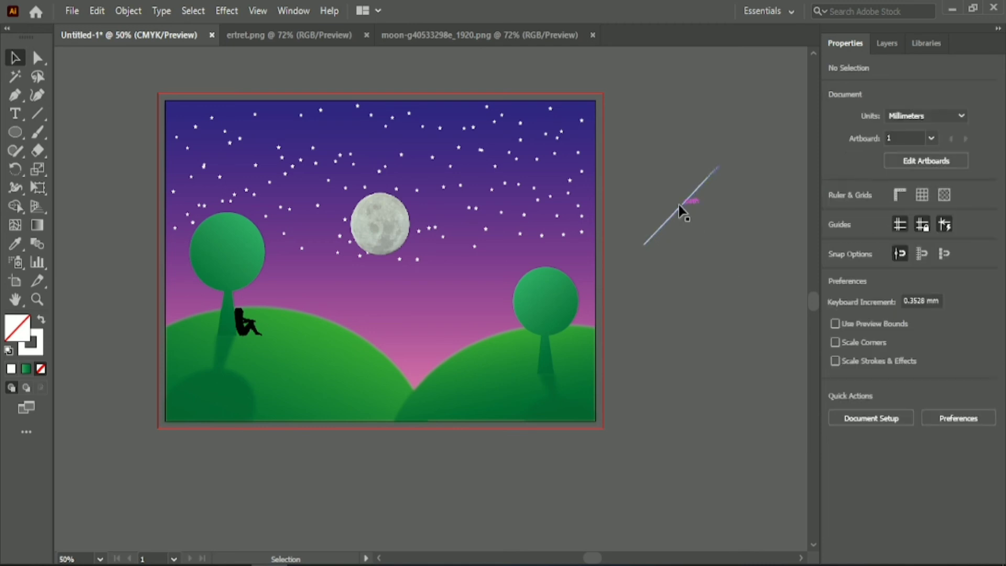
# Move the white line into the sky, shrink it to about 34 mm wide, and duplicate it to make three shooting stars
pyautogui.moveTo(680, 205); pyautogui.dragTo(525, 191)
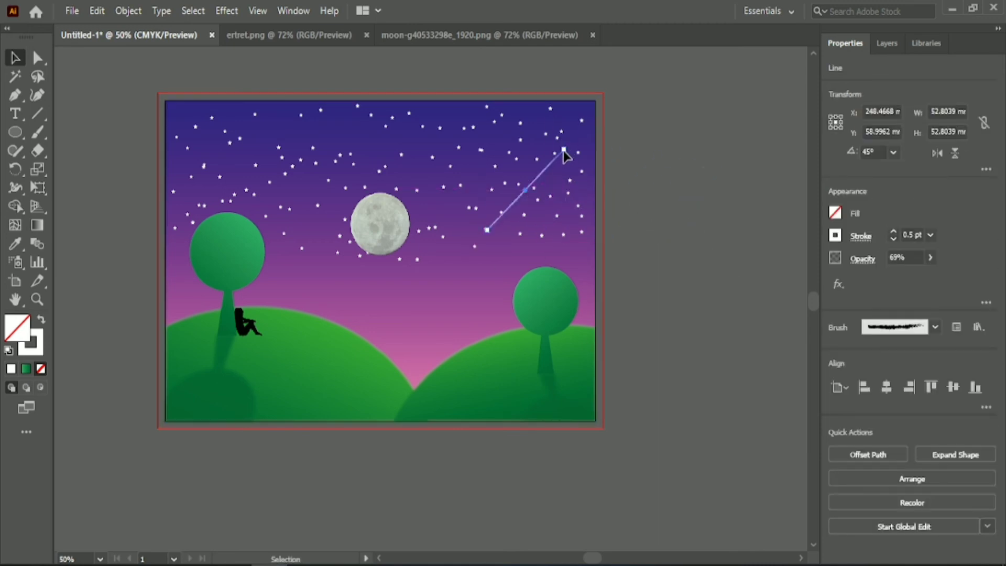
pyautogui.moveTo(563, 150); pyautogui.dragTo(363, 135)
pyautogui.click(690, 159)
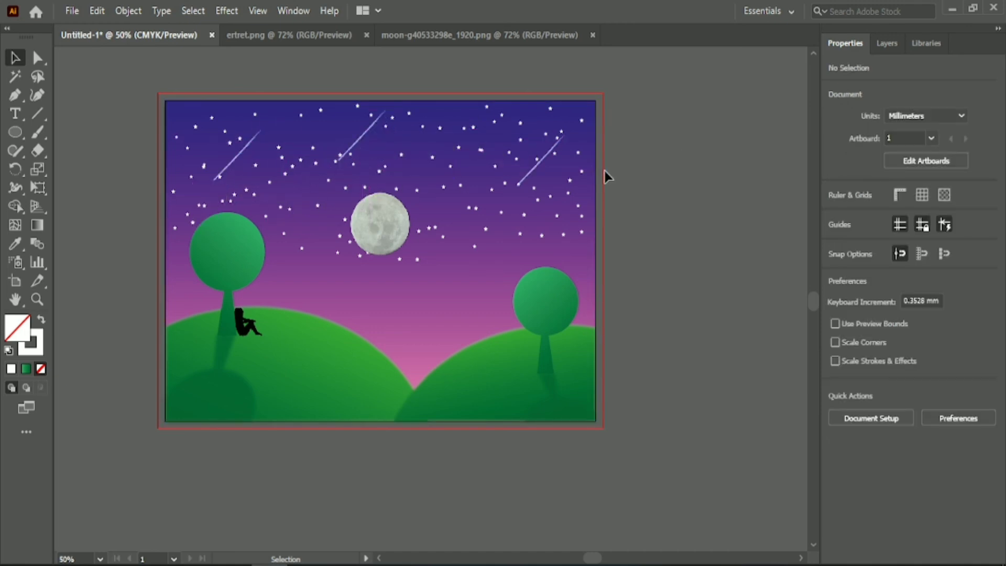
# Lower the opacity of all three shooting-star lines together to about 59%
pyautogui.click(535, 177)
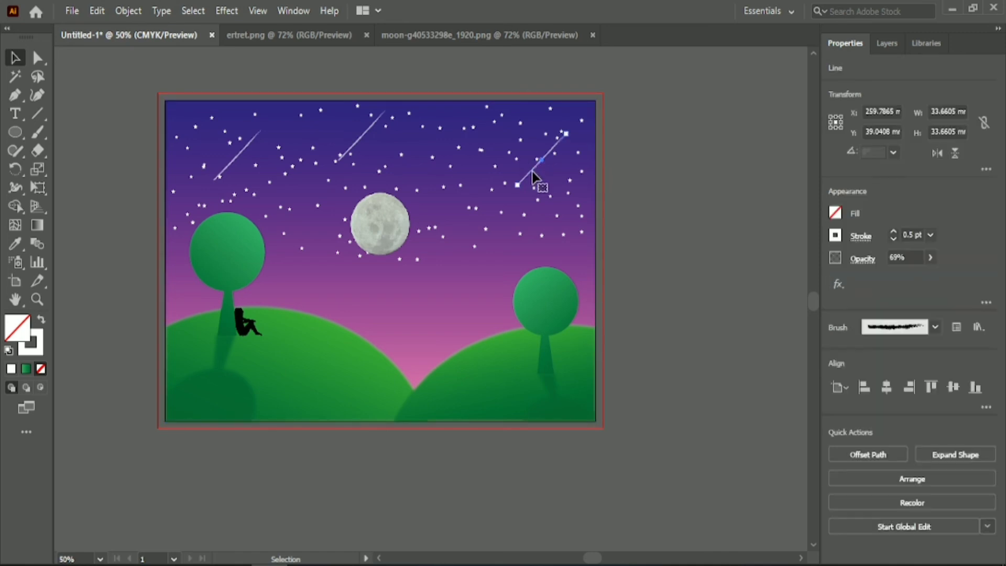
pyautogui.keyDown('shift'); pyautogui.click(356, 141); pyautogui.keyUp('shift')
pyautogui.keyDown('shift'); pyautogui.click(234, 158); pyautogui.keyUp('shift')
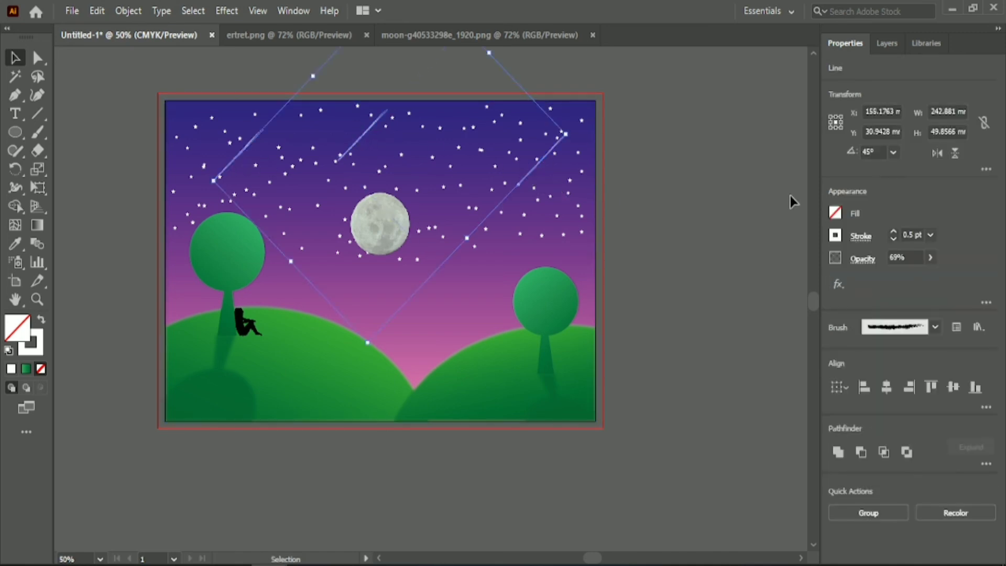
pyautogui.click(912, 256)
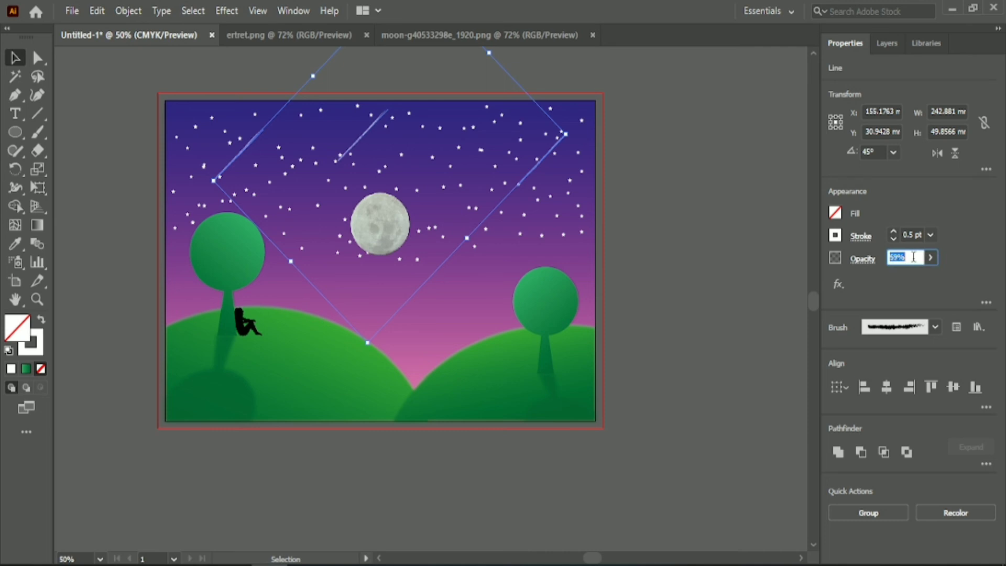
pyautogui.click(711, 179)
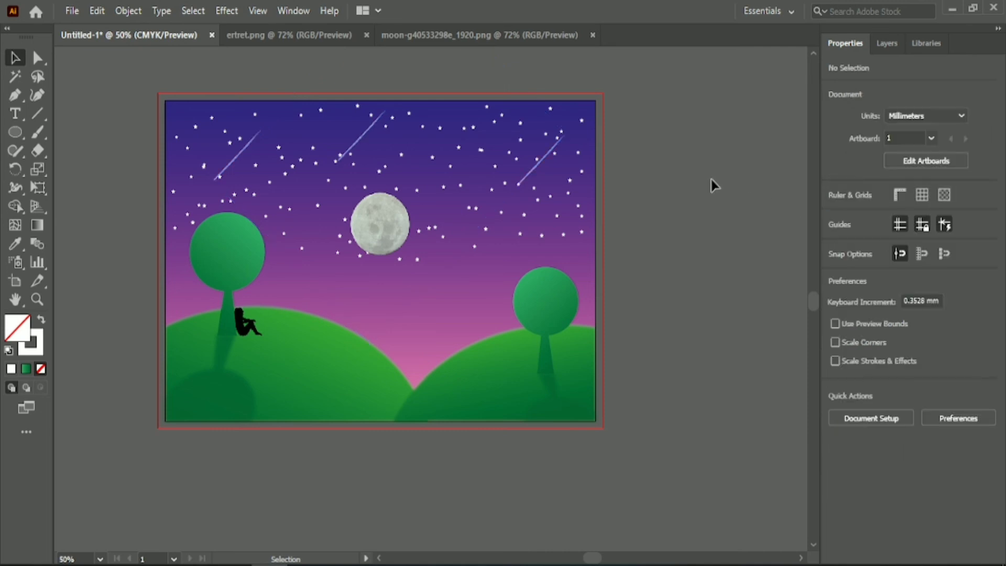
pyautogui.click(245, 411)
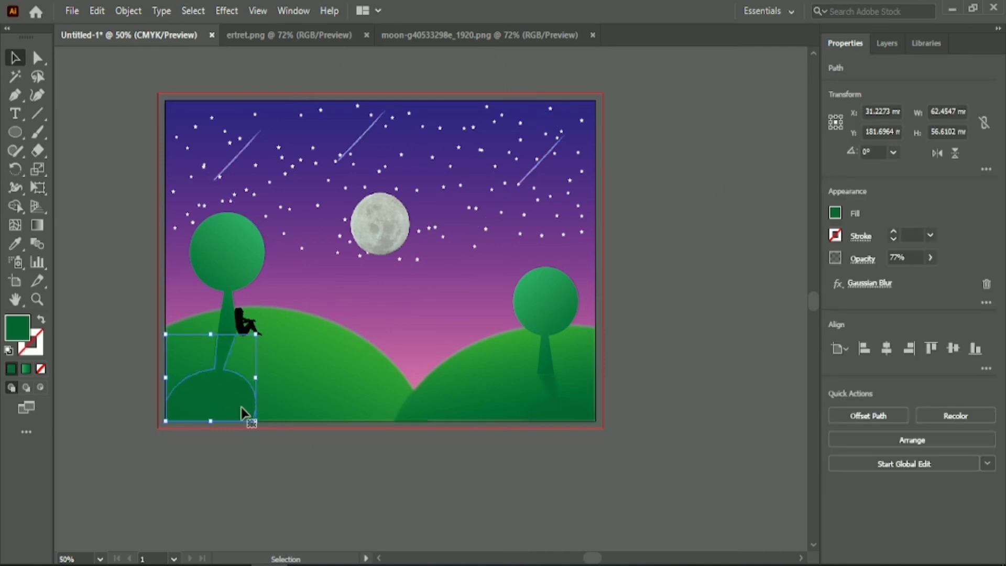
pyautogui.click(272, 438)
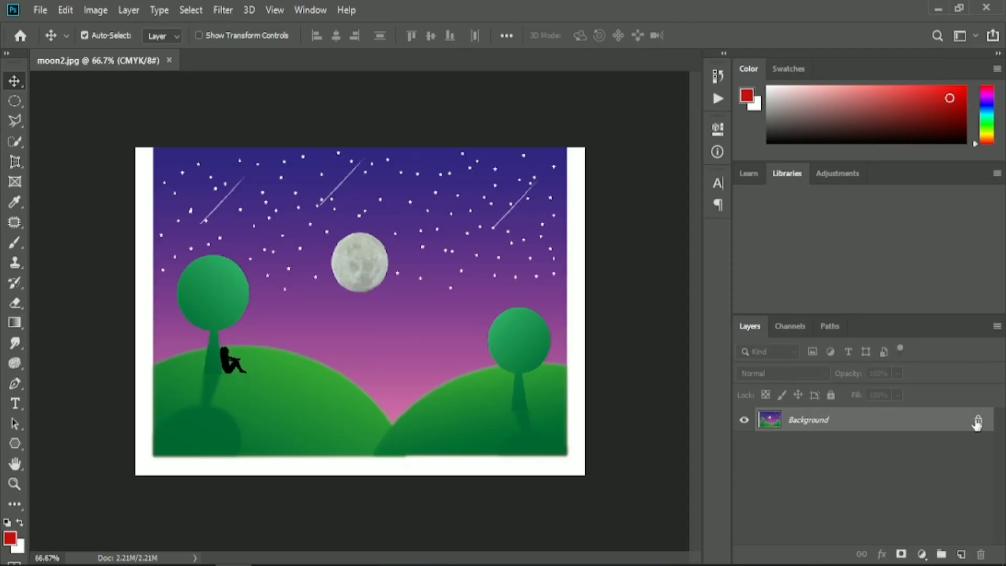
# In Photoshop, unlock the background layer of moon2.jpg and crop away the white margins on the image's left, bottom and right sides
pyautogui.click(978, 419)
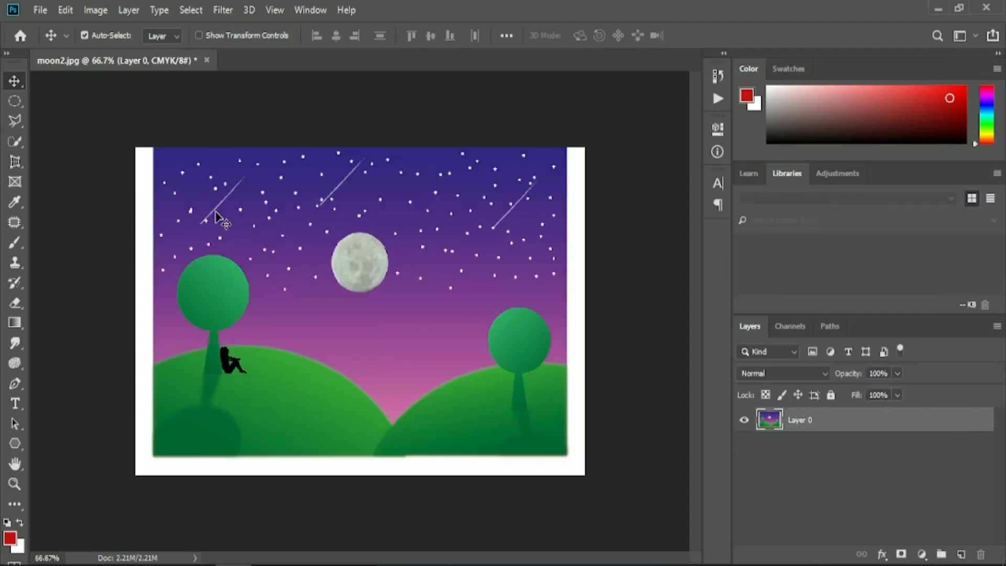
pyautogui.click(20, 180)
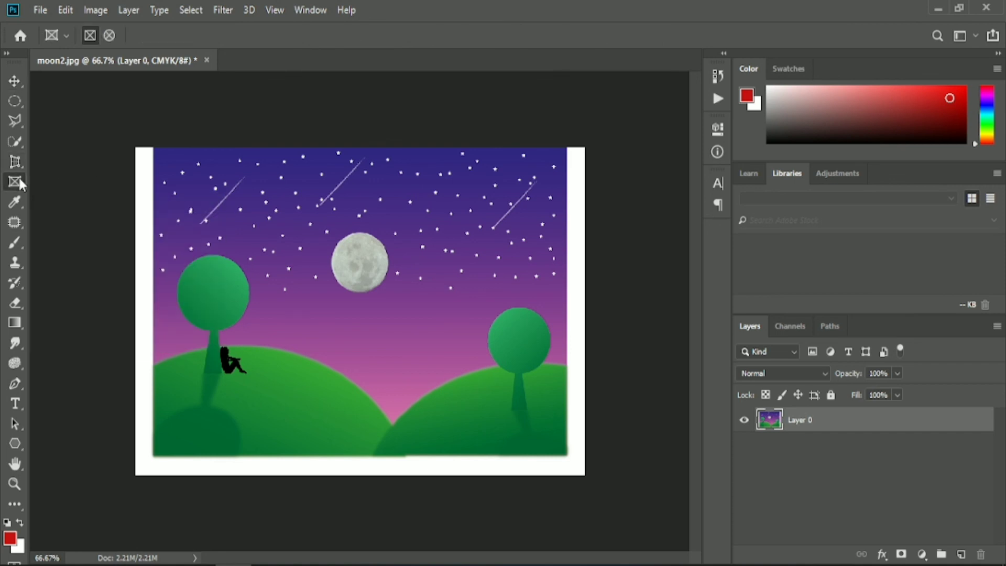
pyautogui.click(15, 161)
pyautogui.click(39, 162)
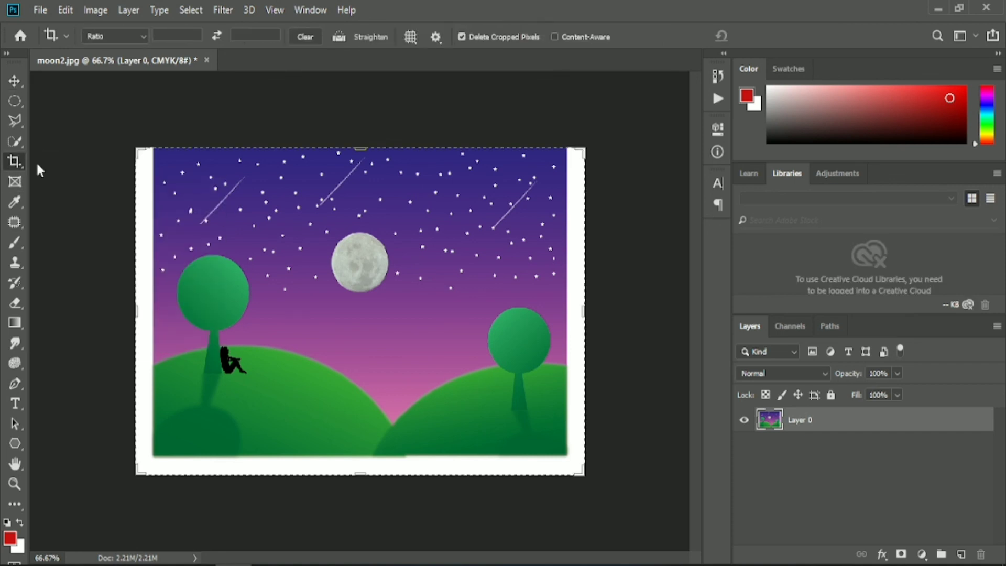
pyautogui.moveTo(137, 309); pyautogui.dragTo(146, 304)
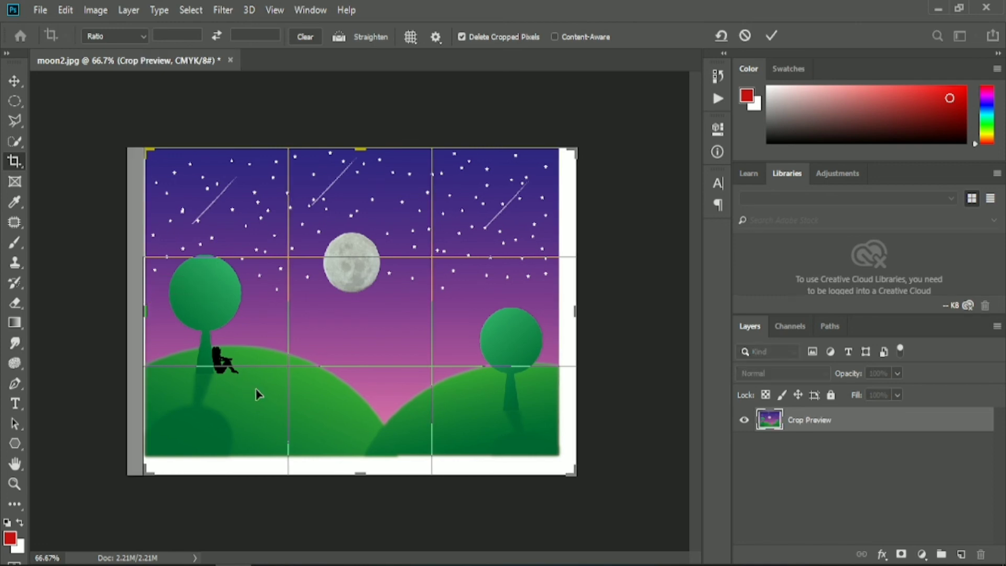
pyautogui.moveTo(363, 469); pyautogui.dragTo(367, 454)
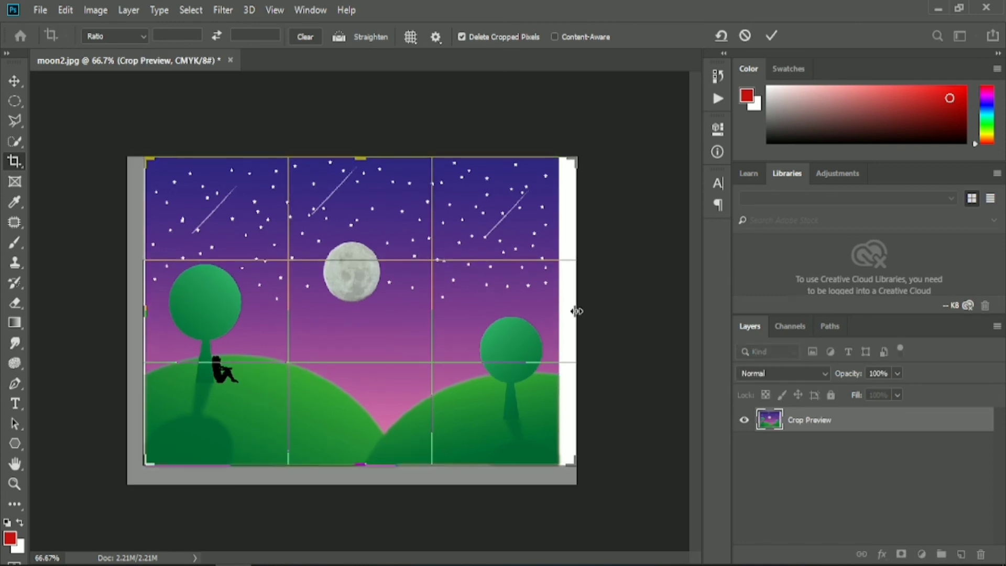
pyautogui.moveTo(576, 310); pyautogui.dragTo(568, 310)
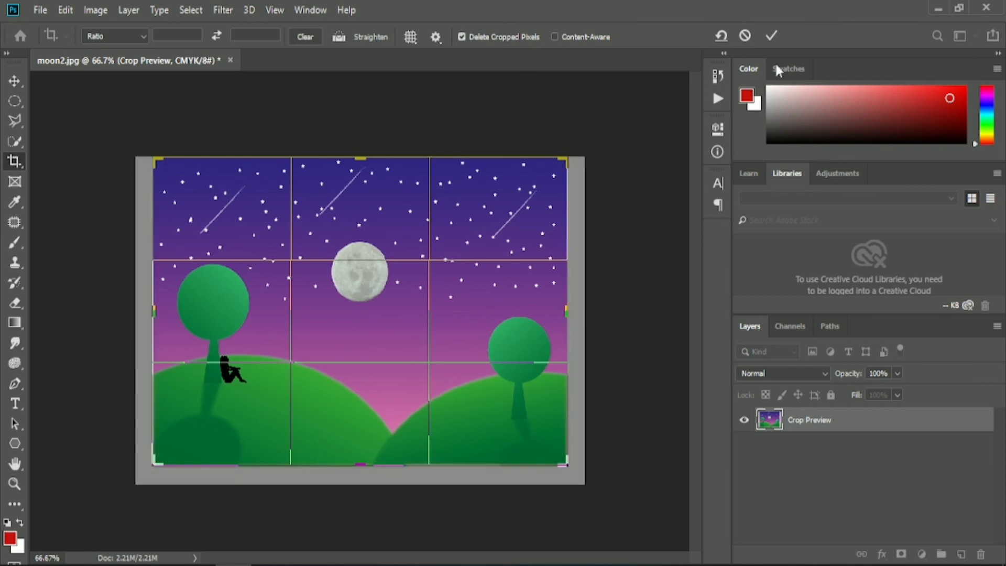
pyautogui.click(772, 37)
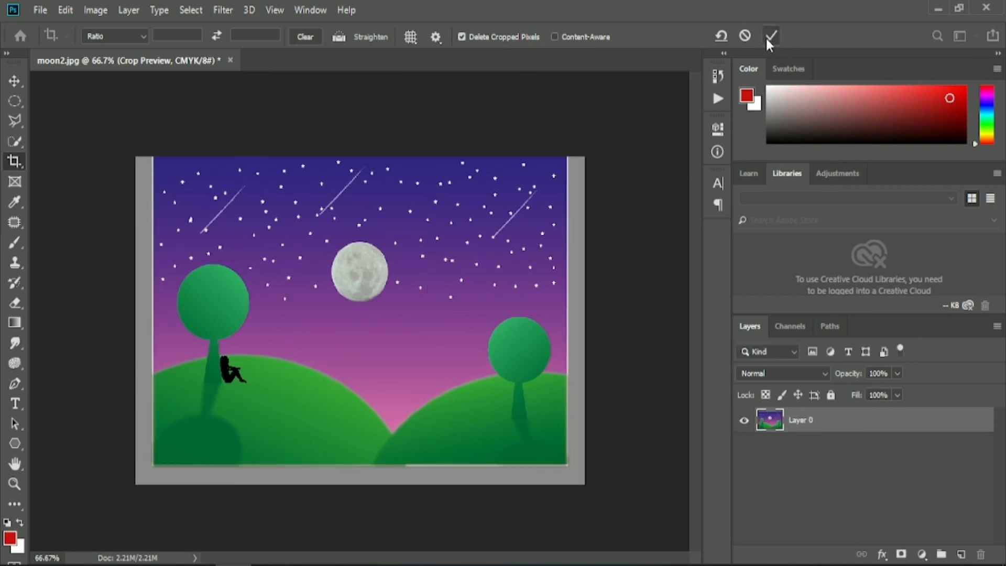
# Crop slightly further inward at the image's left edge to trim the thin white strip
pyautogui.click(14, 161)
pyautogui.moveTo(155, 311); pyautogui.dragTo(154, 310)
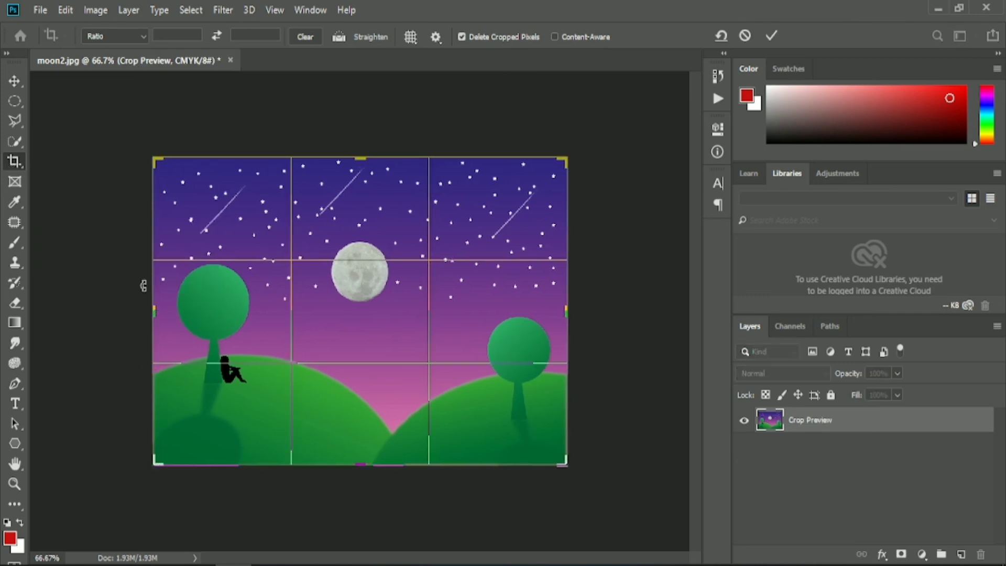
pyautogui.click(772, 36)
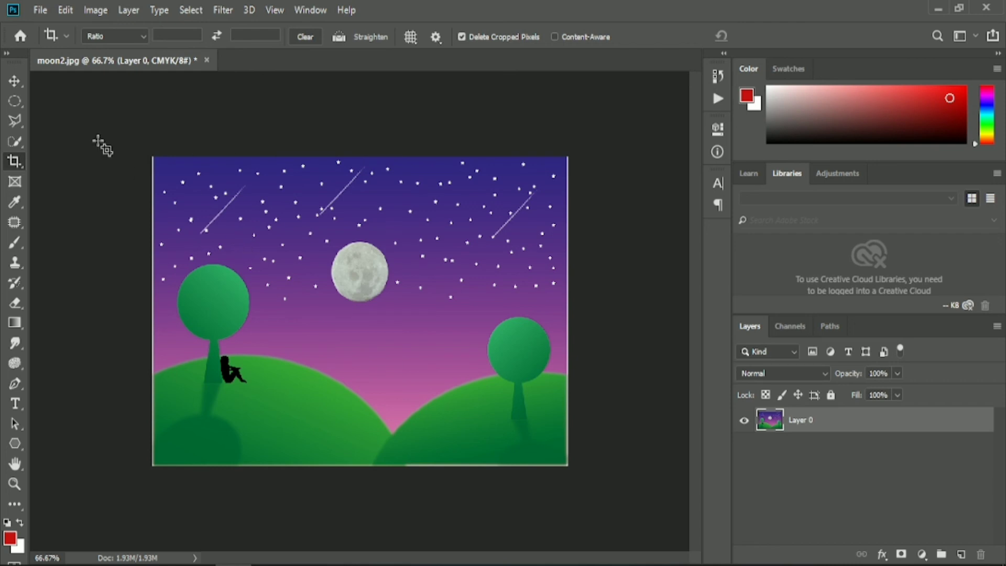
# Select the moon with the Quick Selection tool and copy it onto a new layer
pyautogui.click(16, 141)
pyautogui.click(373, 267)
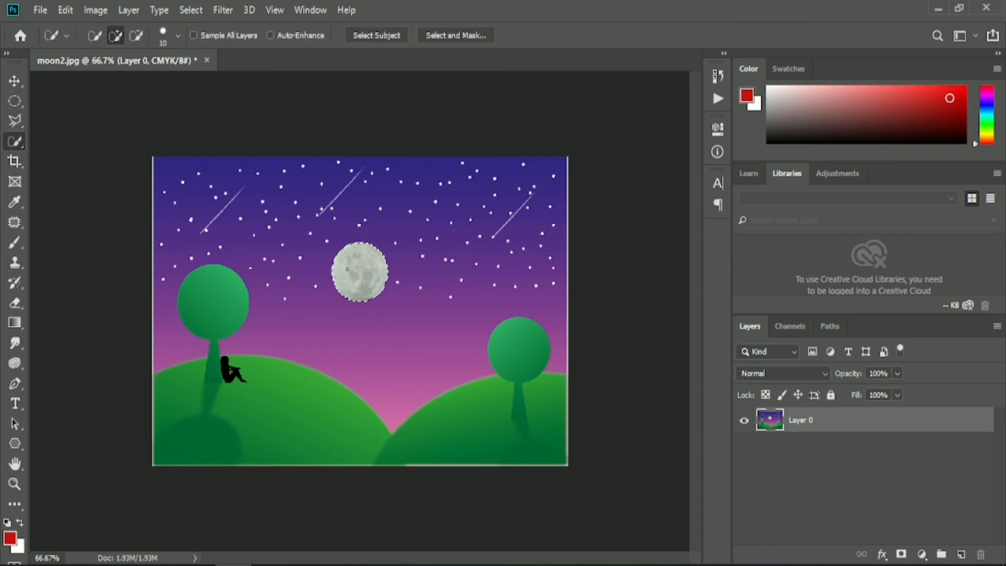
pyautogui.hotkey('ctrl', 'j')
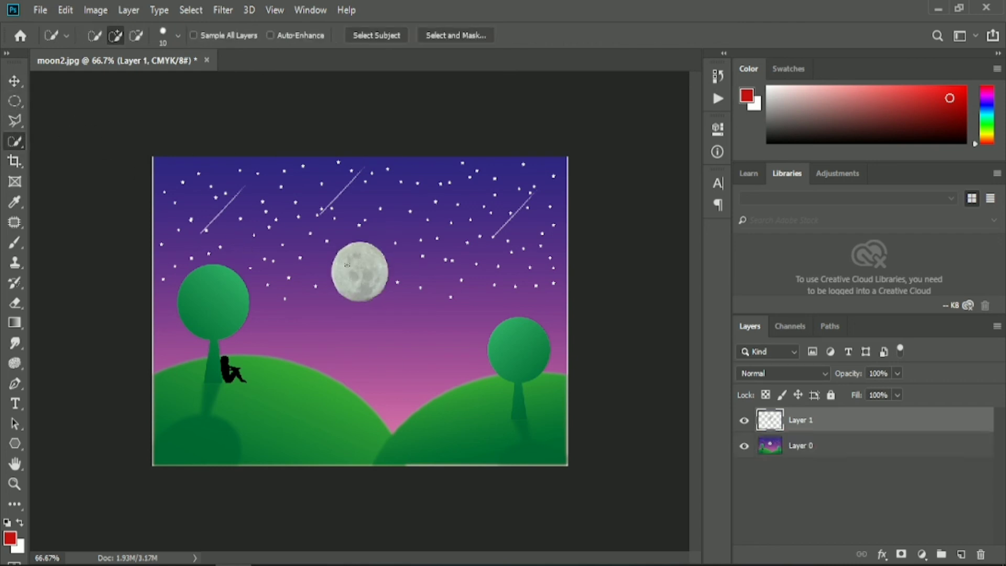
# Add an Outer Glow layer style to the moon layer and set the glow colour to white
pyautogui.doubleClick(828, 426)
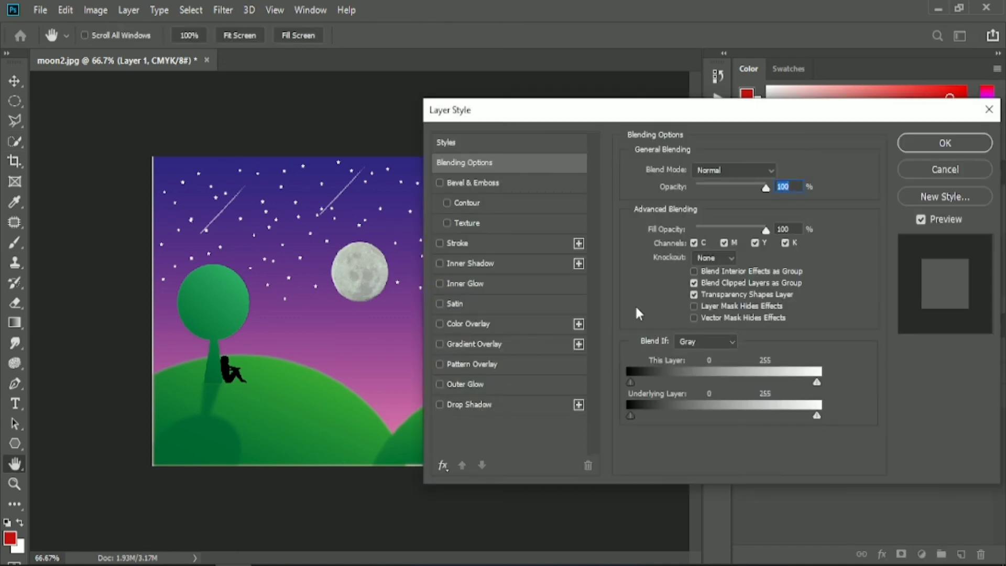
pyautogui.click(490, 384)
pyautogui.click(663, 241)
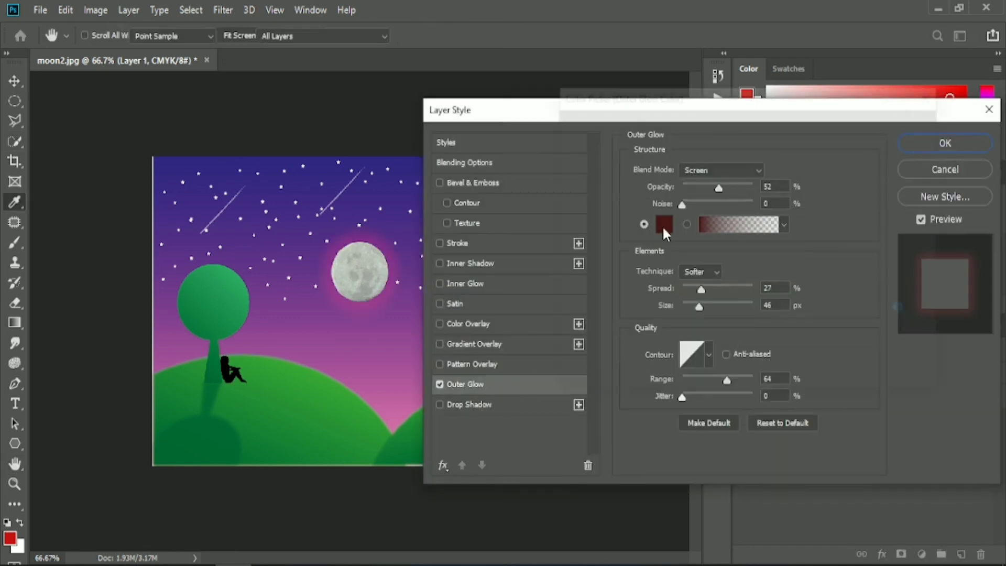
pyautogui.moveTo(540, 98); pyautogui.dragTo(544, 72)
pyautogui.click(875, 129)
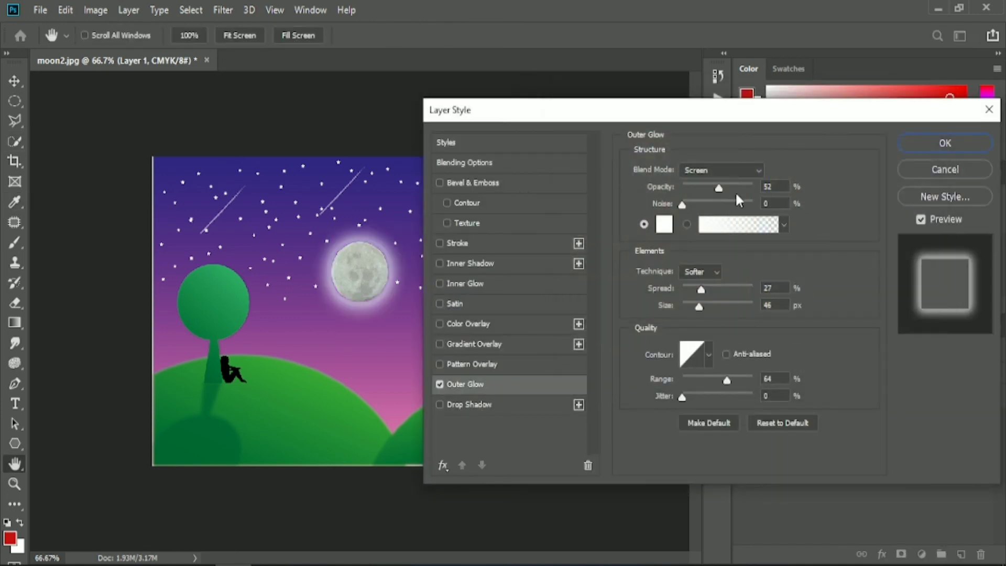
# Set the moon's outer glow to 44% opacity, 22% spread, 54 px size and 86% range
pyautogui.moveTo(720, 188); pyautogui.dragTo(713, 188)
pyautogui.moveTo(702, 288); pyautogui.dragTo(701, 309)
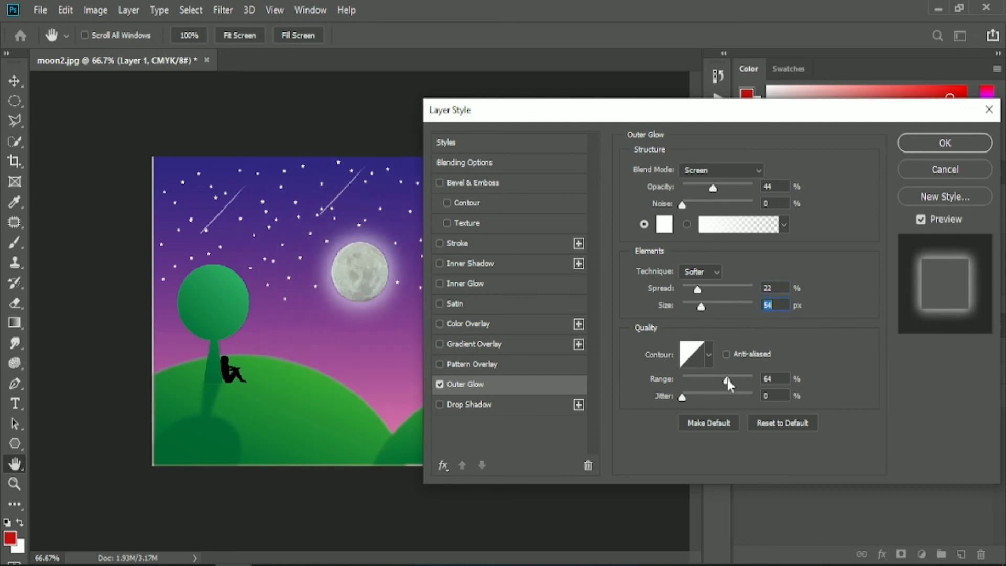
pyautogui.moveTo(727, 378); pyautogui.dragTo(741, 383)
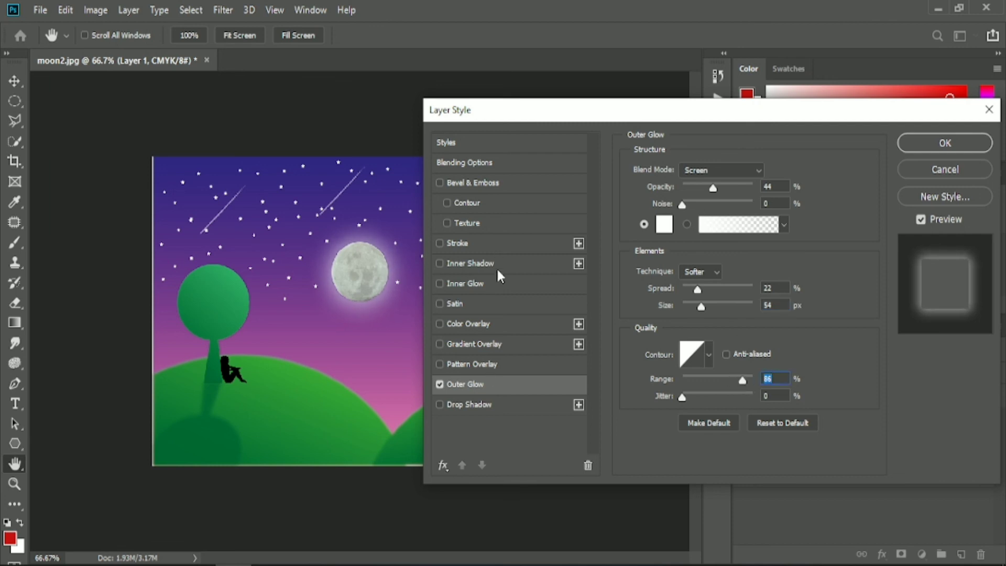
# Add an Inner Glow to the moon layer and set its opacity to 11%
pyautogui.click(471, 283)
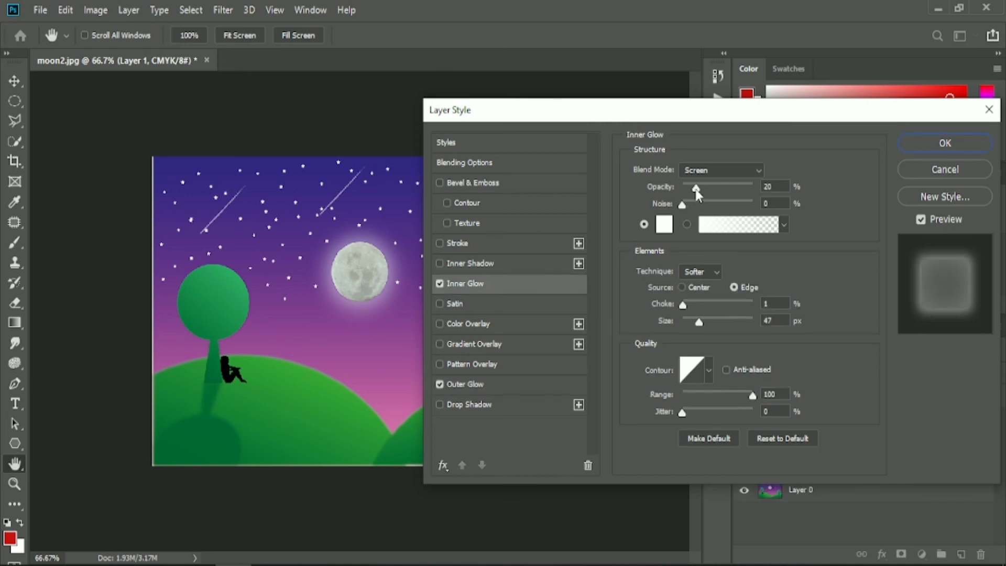
pyautogui.moveTo(696, 193)
pyautogui.mouseDown()
pyautogui.moveTo(684, 192)
pyautogui.moveTo(691, 196)
pyautogui.mouseUp()
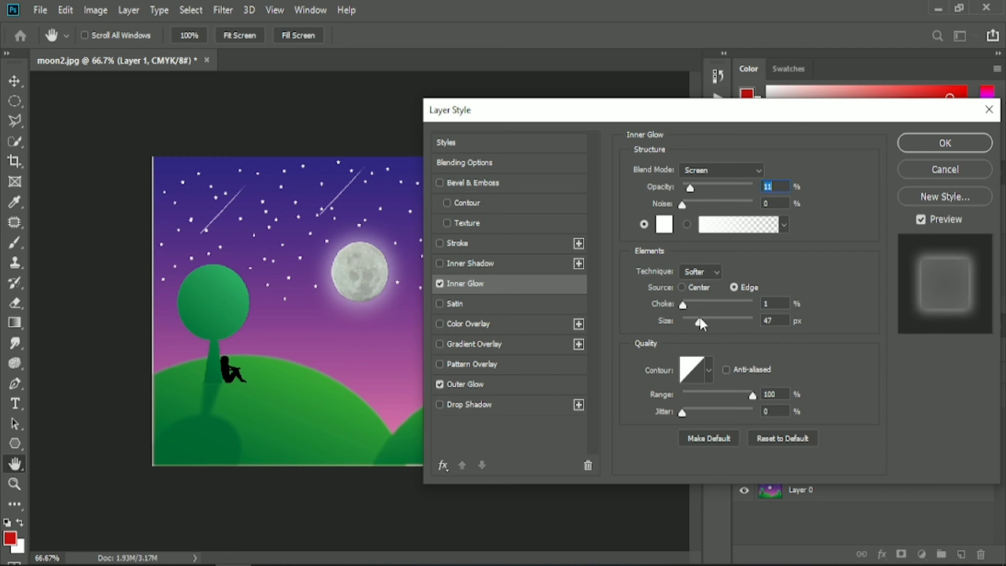